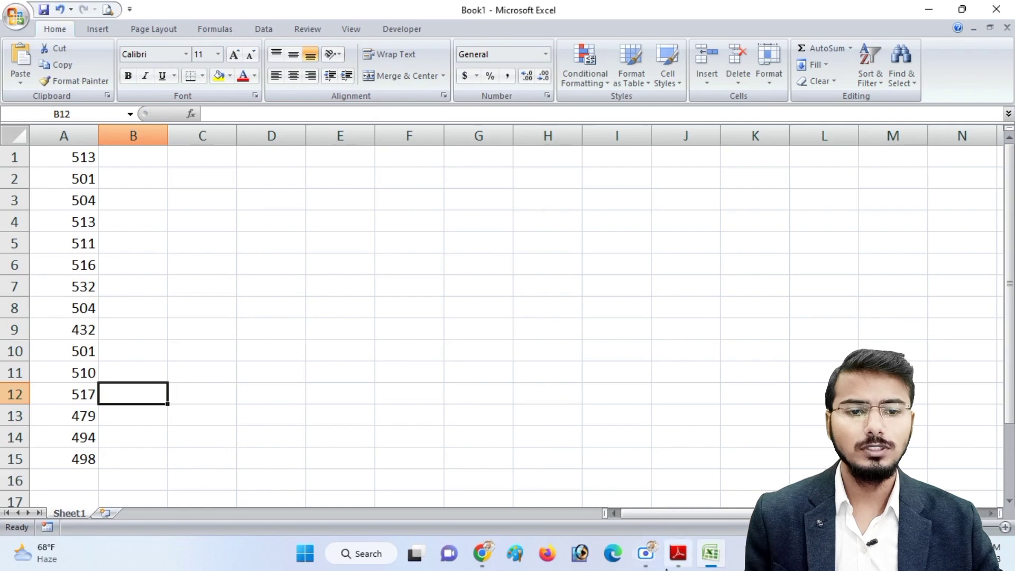
# Switch to Excel and save the workbook in Documents under the name first.
pyautogui.scroll(8, 642, 253)
pyautogui.scroll(2, 642, 250)
pyautogui.moveTo(740, 231); pyautogui.dragTo(788, 220)
pyautogui.click(710, 553)
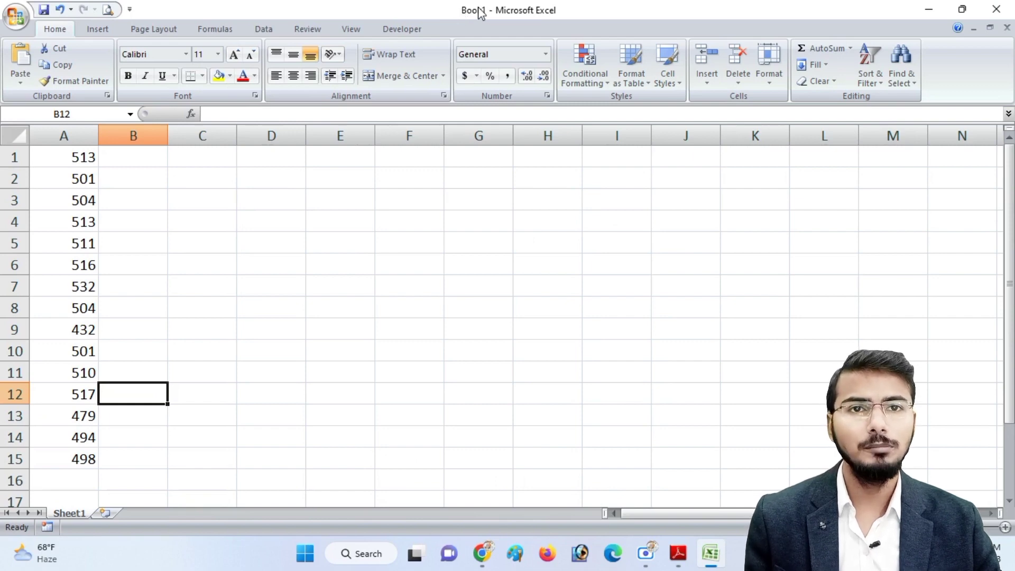
pyautogui.click(16, 15)
pyautogui.click(530, 160)
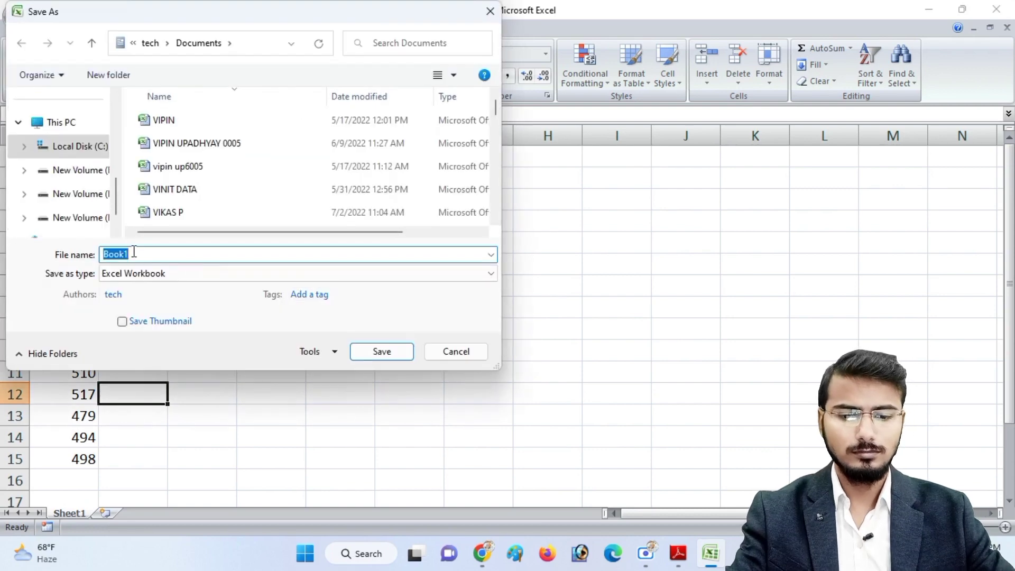
pyautogui.write('first')
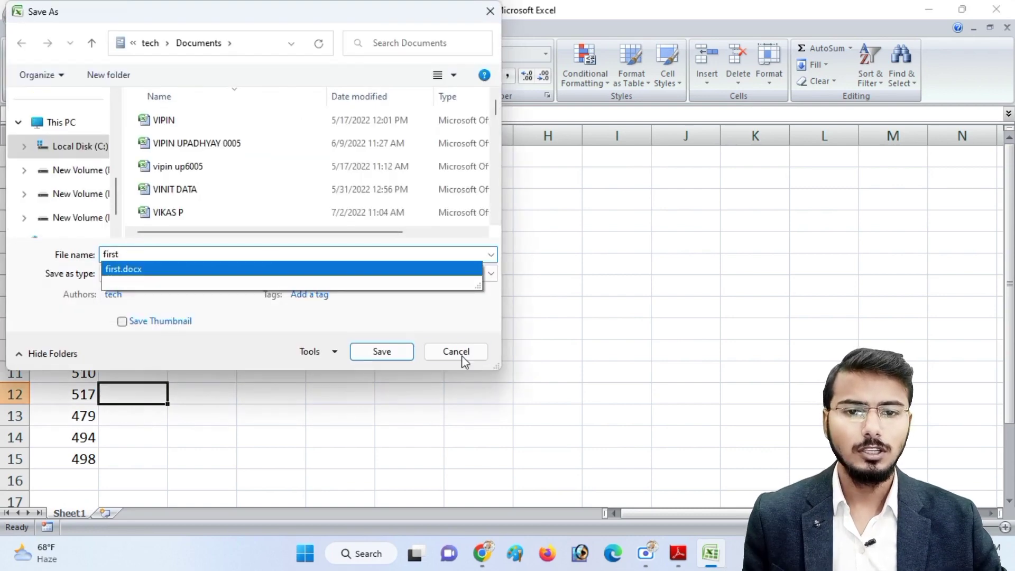
pyautogui.click(385, 351)
pyautogui.click(384, 351)
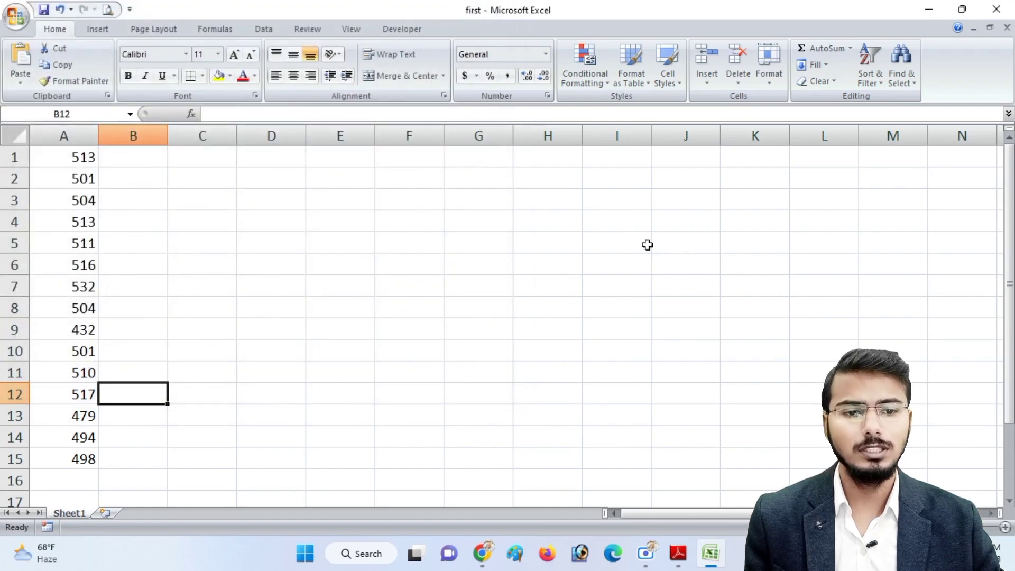
# Consult task (a) in the practical PDF in Adobe Reader, and highlight all of column A in the Excel sheet with yellow fill.
pyautogui.click(678, 553)
pyautogui.scroll(-12, 512, 366)
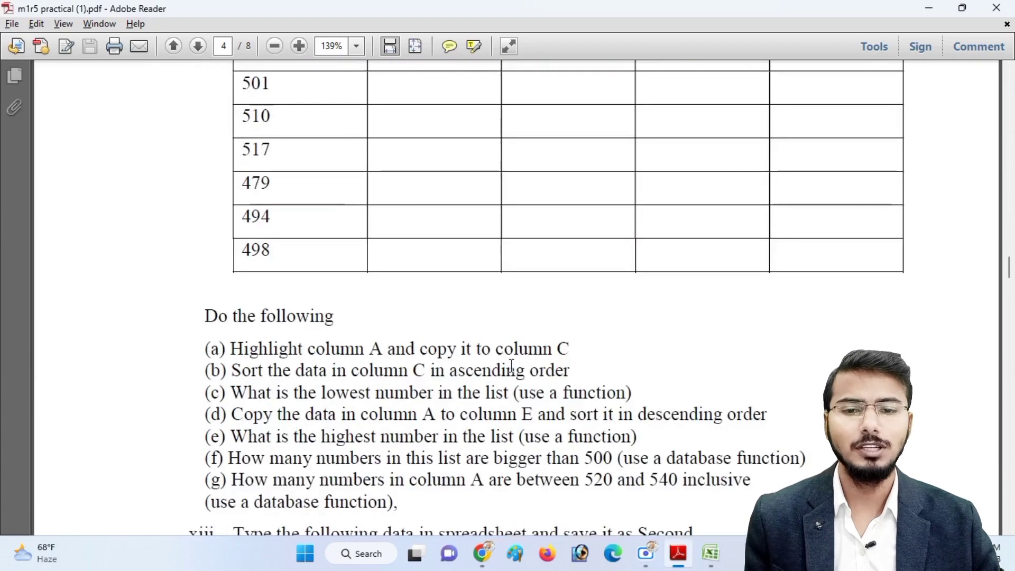
pyautogui.scroll(-3, 512, 366)
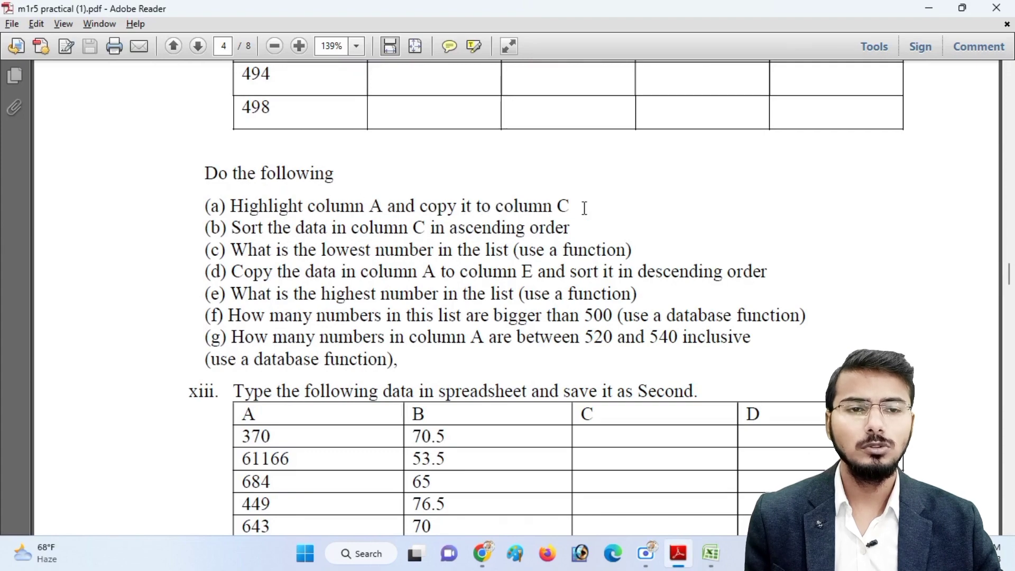
pyautogui.scroll(19, 584, 207)
pyautogui.click(309, 239)
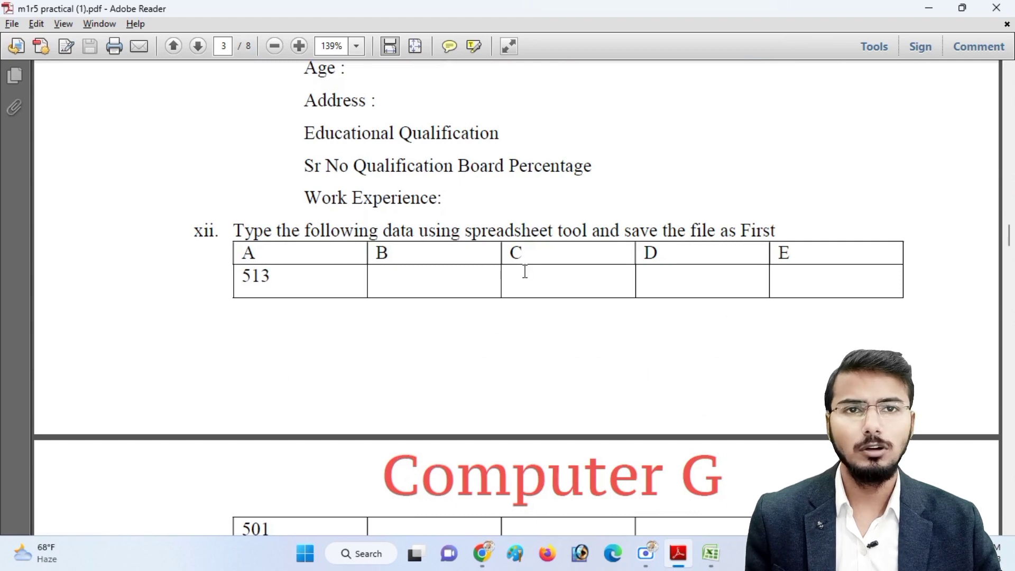
pyautogui.hotkey('alt', 'Tab')
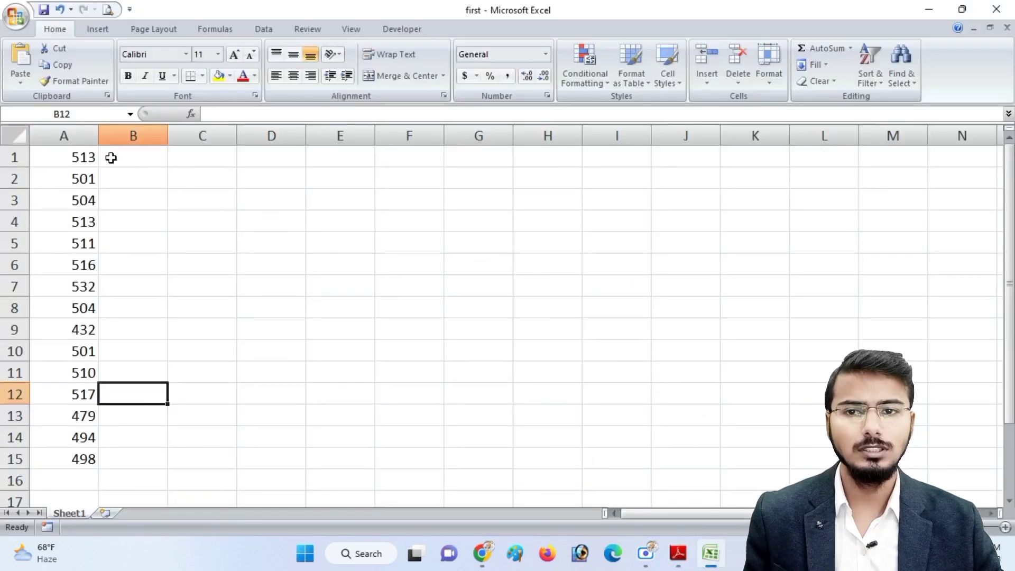
pyautogui.click(65, 136)
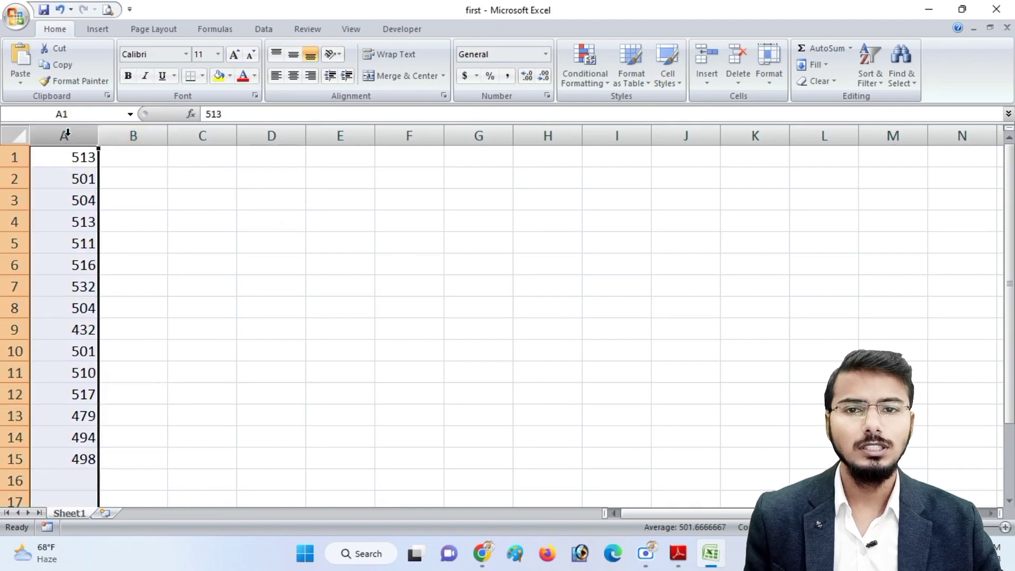
pyautogui.click(229, 77)
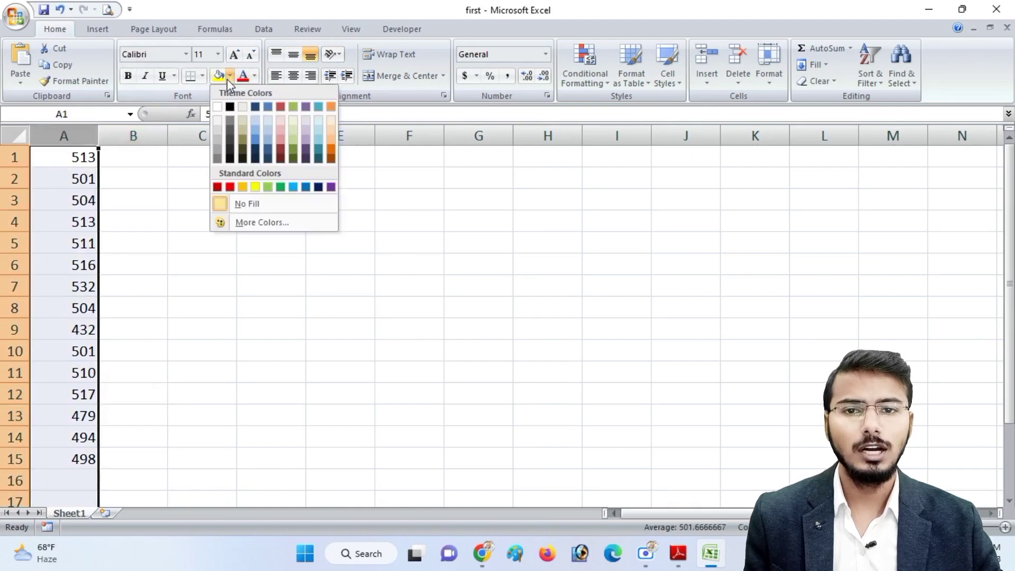
pyautogui.click(257, 187)
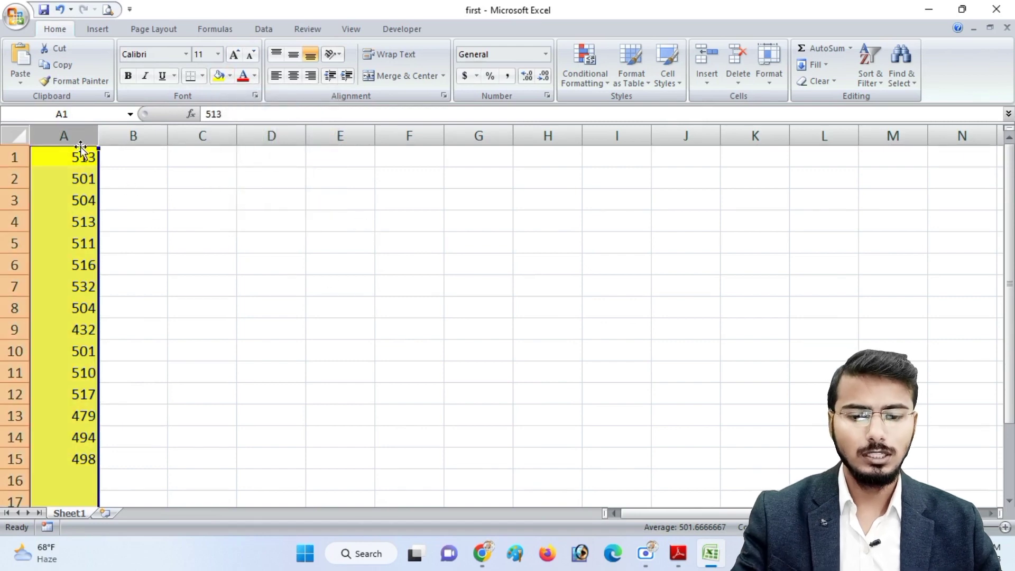
# Copy the highlighted column A to column C.
pyautogui.hotkey('ctrl', 'c')
pyautogui.click(214, 136)
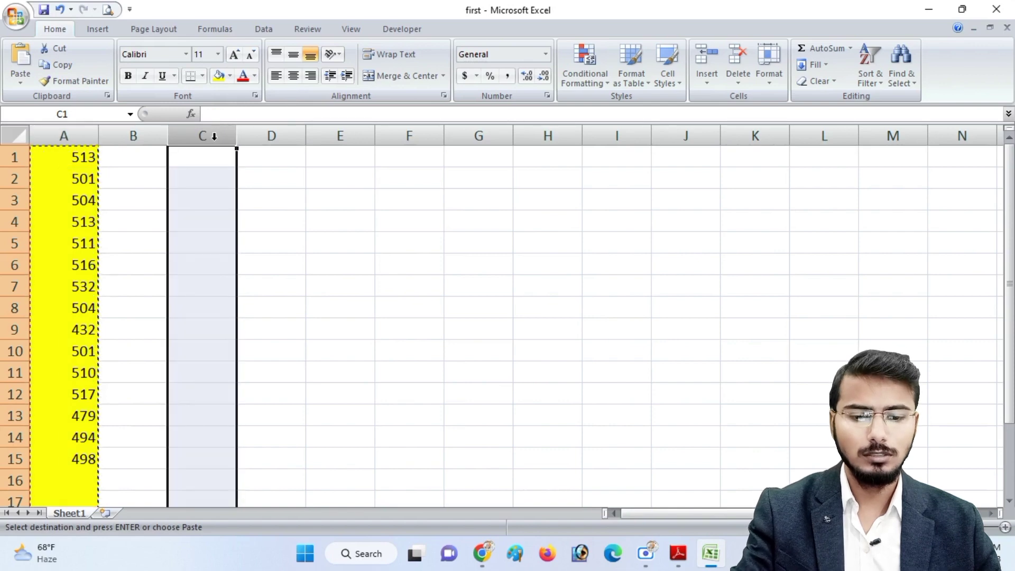
pyautogui.hotkey('ctrl', 'v')
pyautogui.click(78, 158)
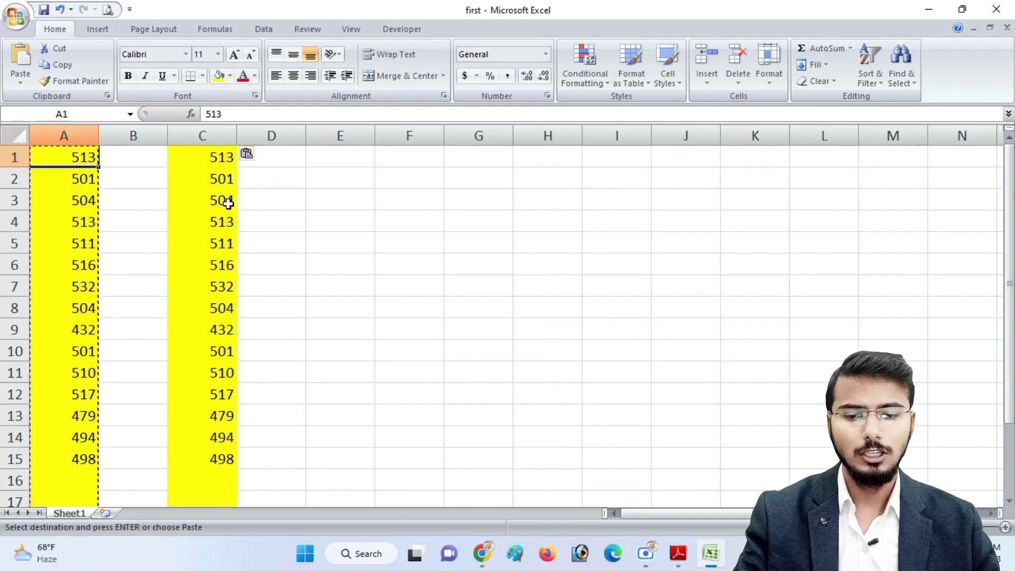
# Consult task (b) in the Adobe Reader document, and sort column C of the Excel sheet from smallest to largest.
pyautogui.hotkey('alt', 'Tab')
pyautogui.scroll(-10, 344, 271)
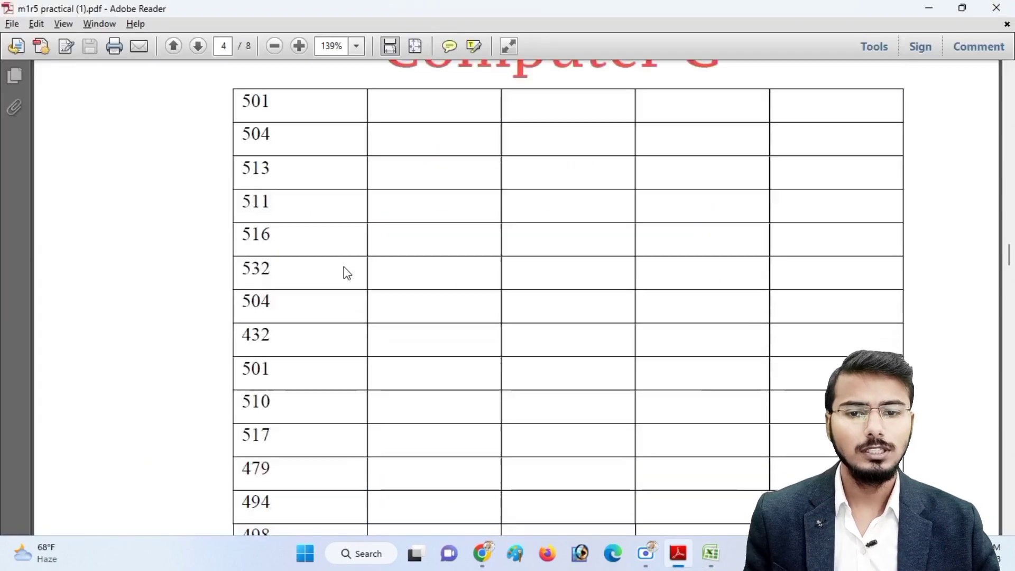
pyautogui.scroll(-4, 346, 273)
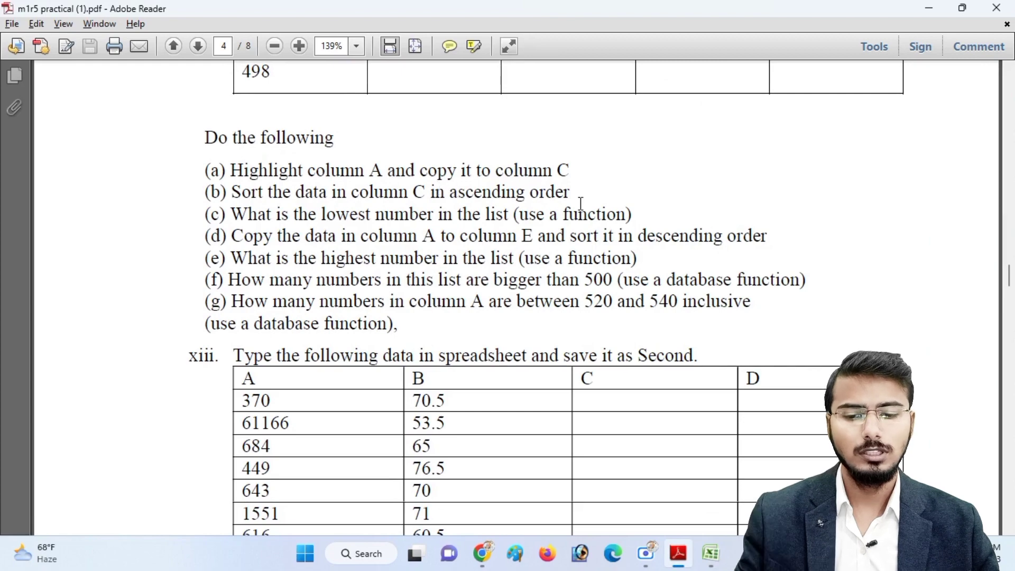
pyautogui.hotkey('alt', 'Tab')
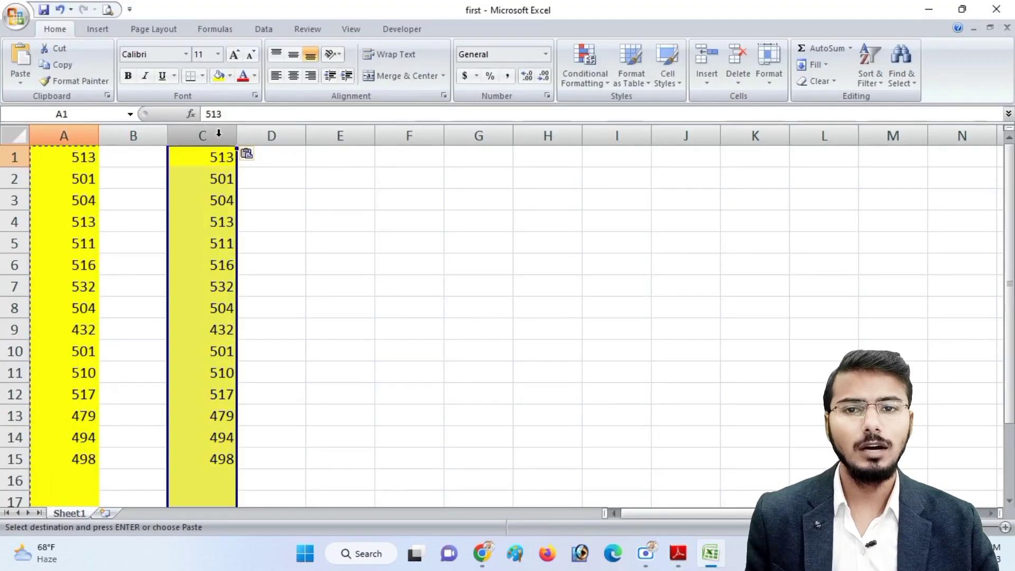
pyautogui.click(214, 125)
pyautogui.scroll(-1, 213, 198)
pyautogui.scroll(1, 212, 198)
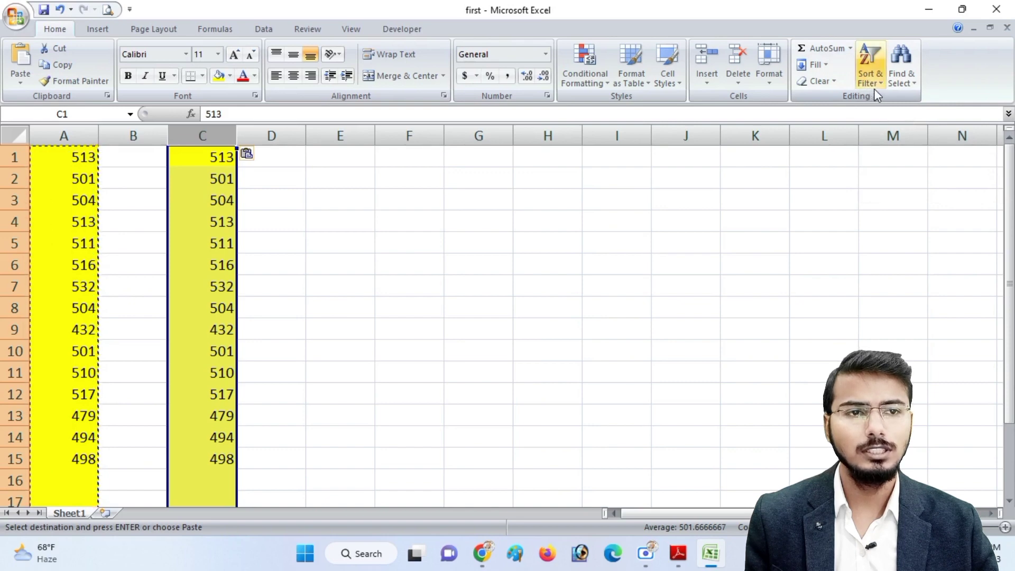
pyautogui.moveTo(852, 36); pyautogui.dragTo(898, 108)
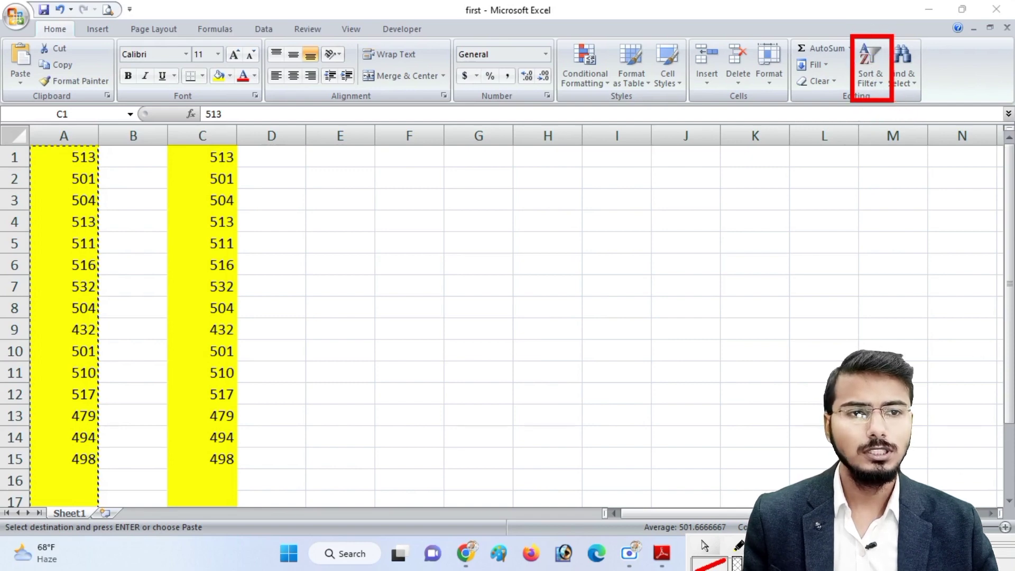
pyautogui.press('Escape')
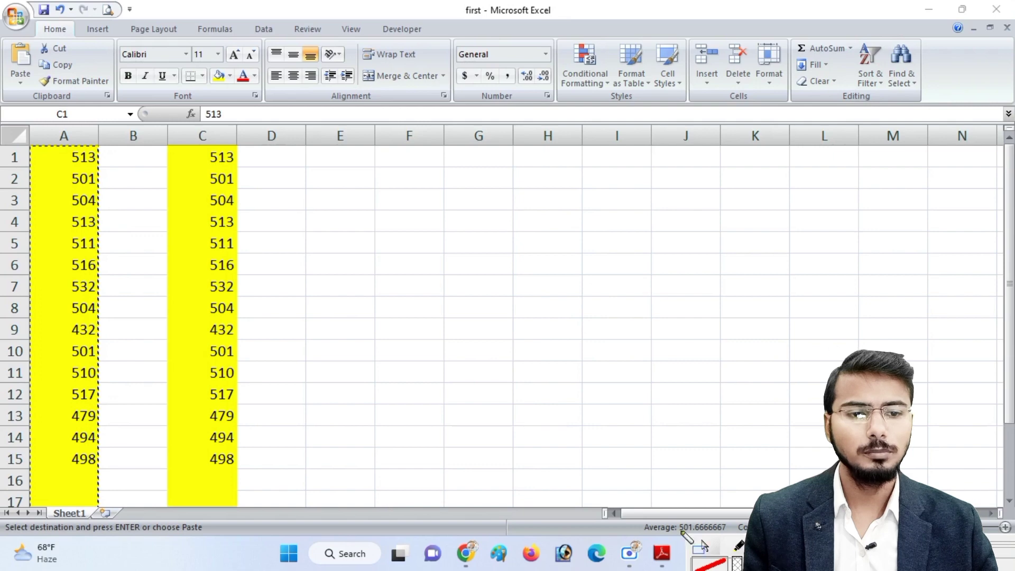
pyautogui.click(207, 136)
pyautogui.click(871, 79)
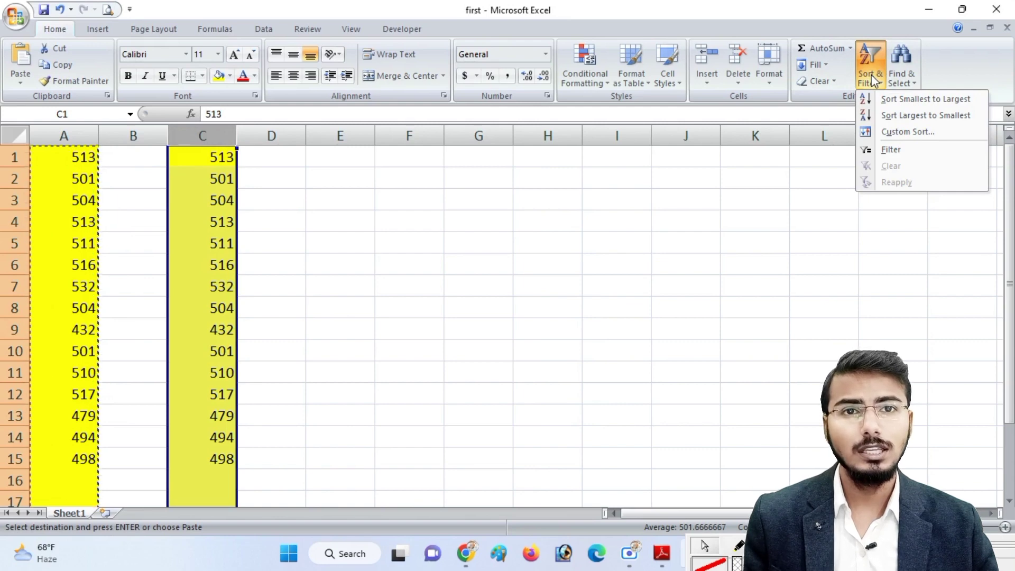
pyautogui.click(662, 553)
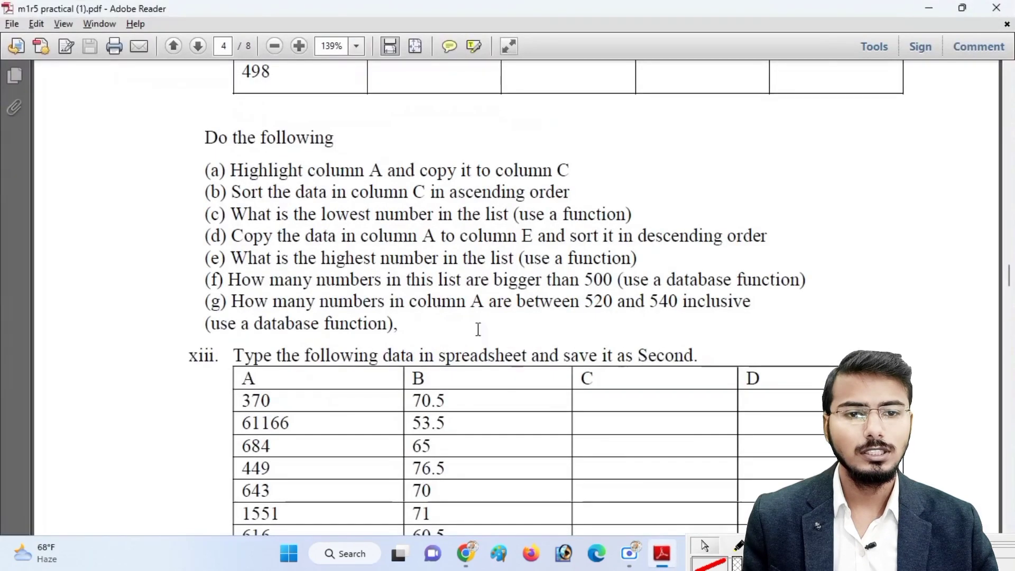
pyautogui.moveTo(449, 192); pyautogui.dragTo(524, 192)
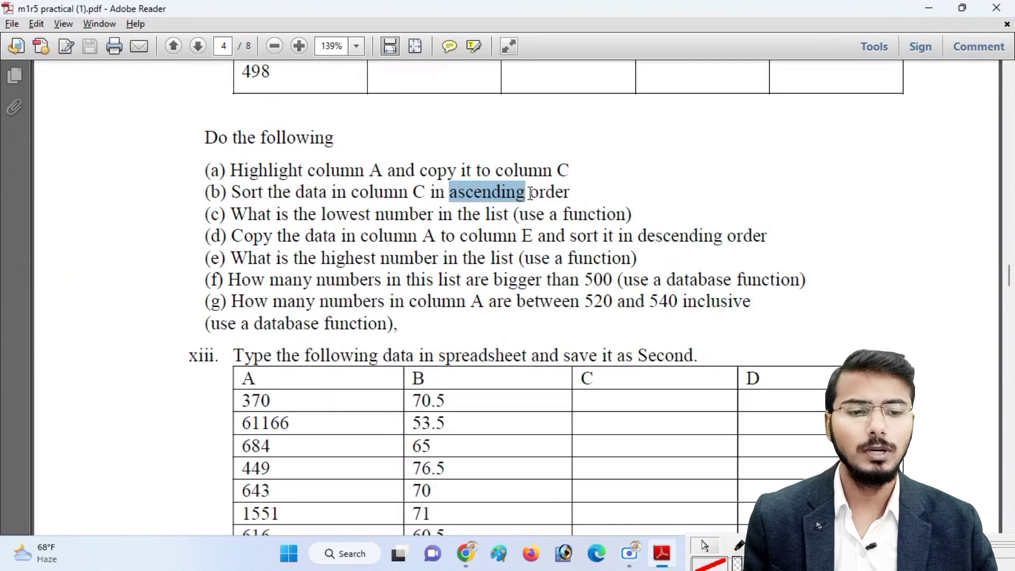
pyautogui.click(662, 552)
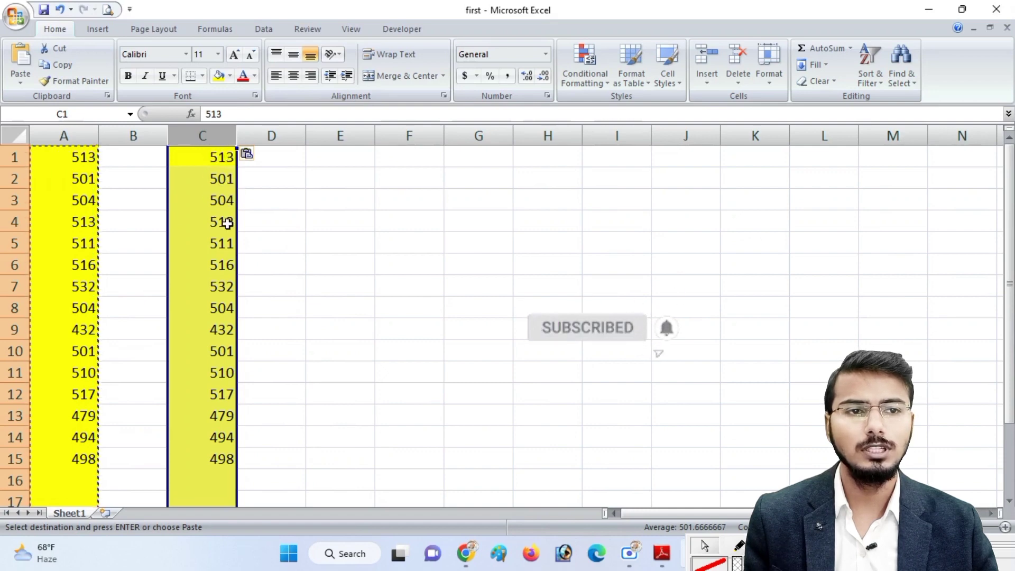
pyautogui.click(869, 74)
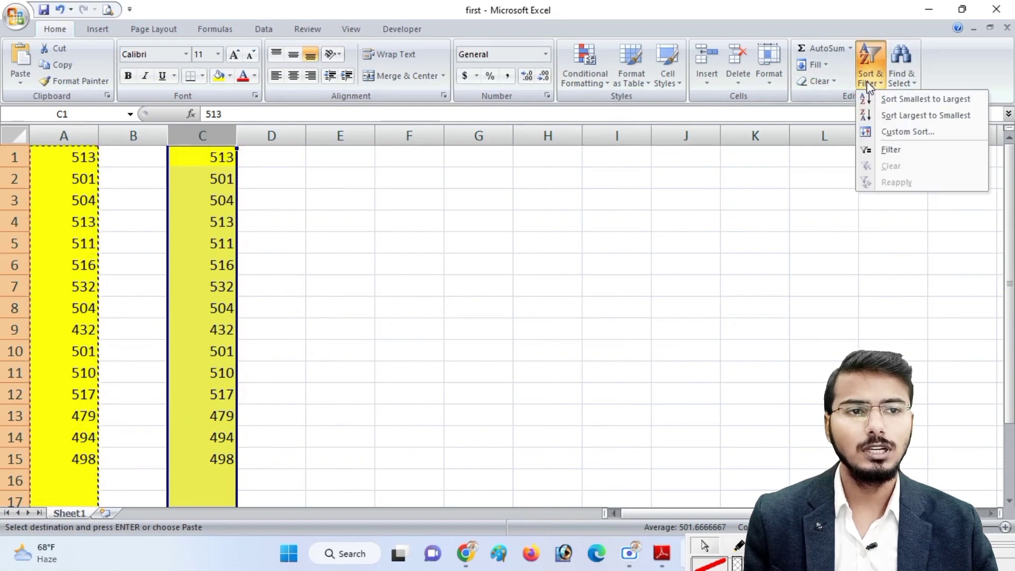
pyautogui.click(934, 107)
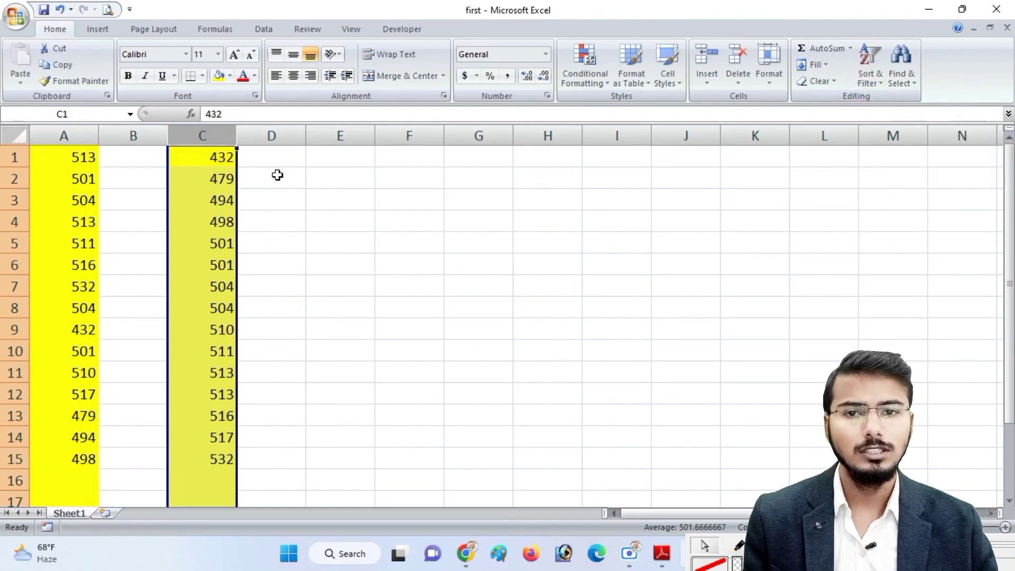
# Check the order of the sorted numbers in cells C1 to C4.
pyautogui.click(222, 161)
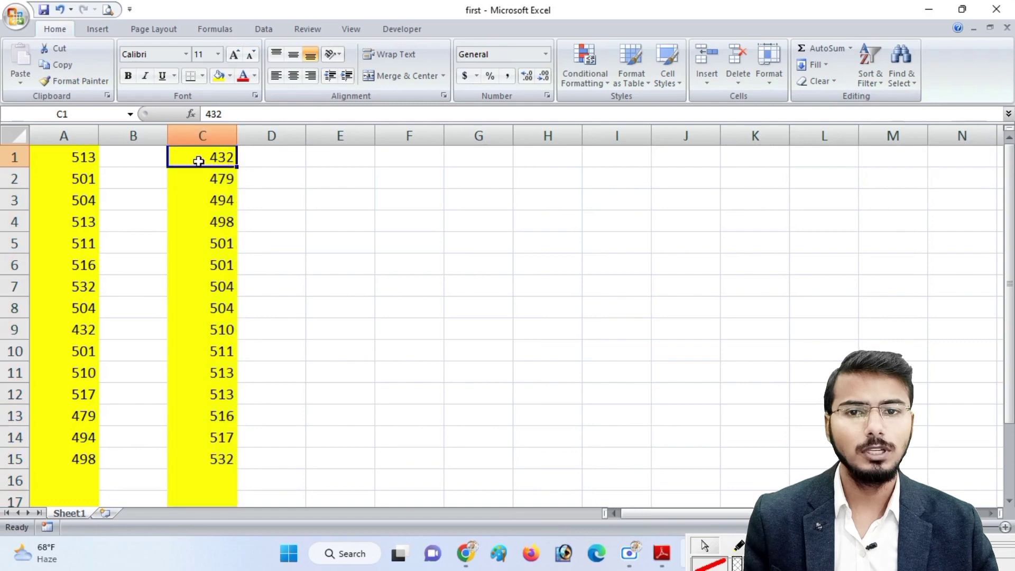
pyautogui.click(220, 178)
pyautogui.click(226, 198)
pyautogui.click(229, 222)
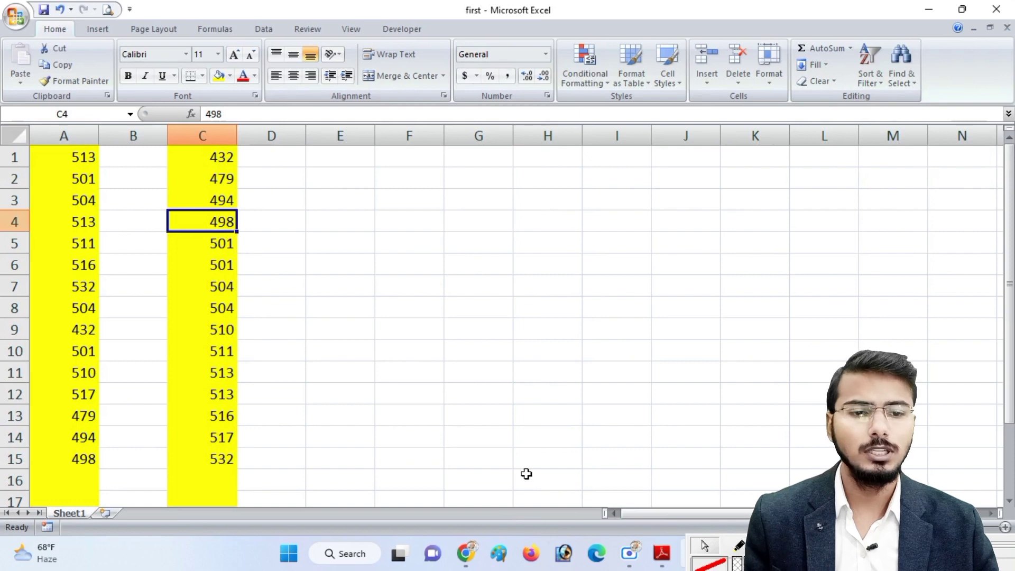
# Read task (c) about finding the lowest number with a function in Adobe Reader, and compare it with column C in Excel.
pyautogui.hotkey('alt', 'Tab')
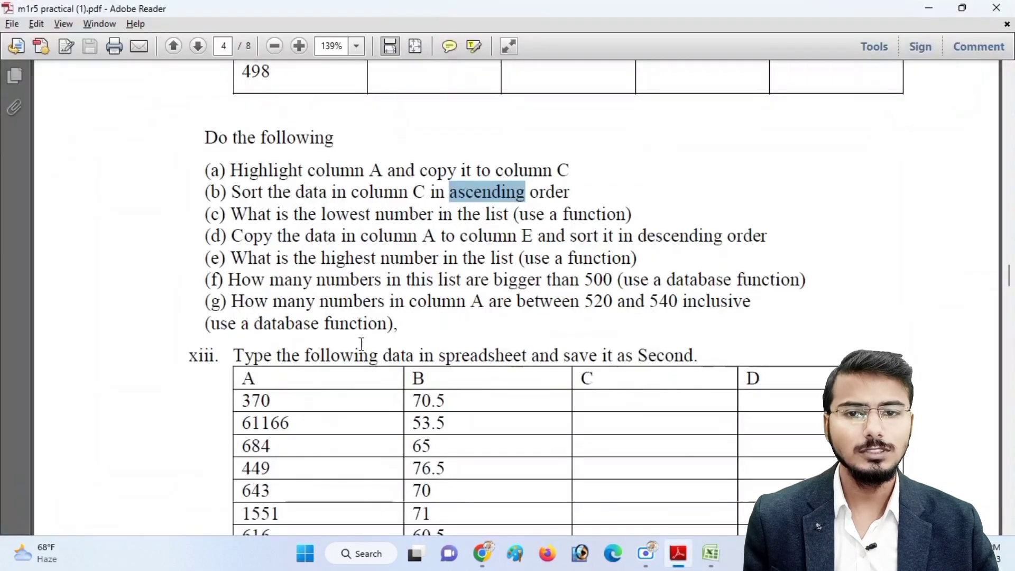
pyautogui.click(236, 231)
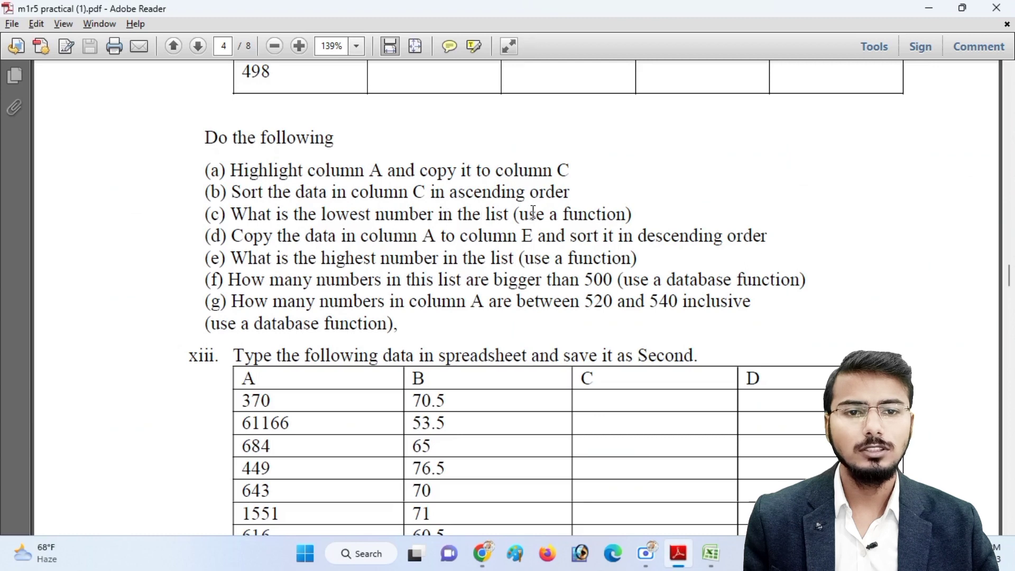
pyautogui.moveTo(231, 215); pyautogui.dragTo(509, 217)
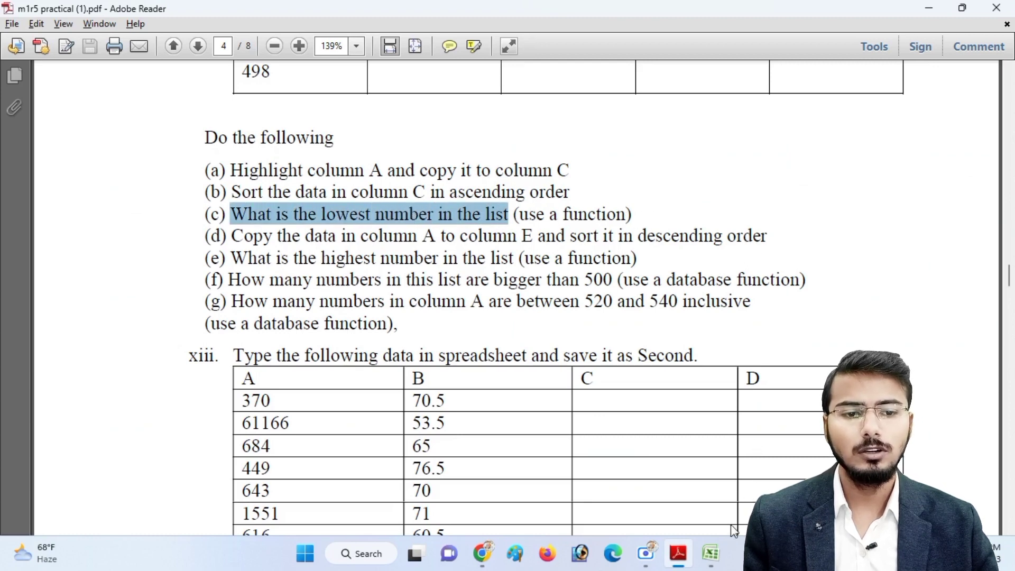
pyautogui.click(710, 553)
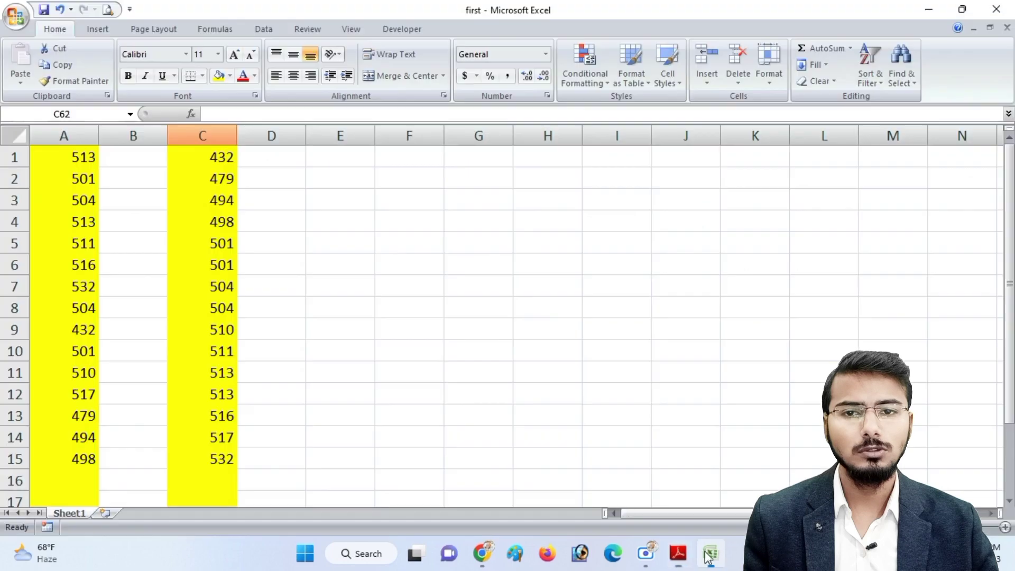
pyautogui.click(221, 157)
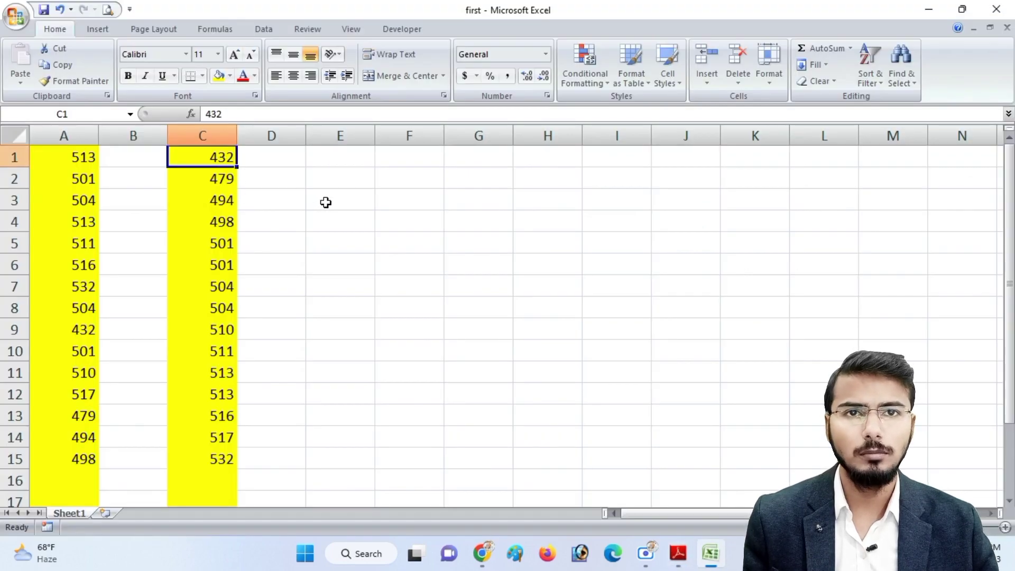
pyautogui.click(684, 560)
pyautogui.moveTo(518, 214); pyautogui.dragTo(623, 215)
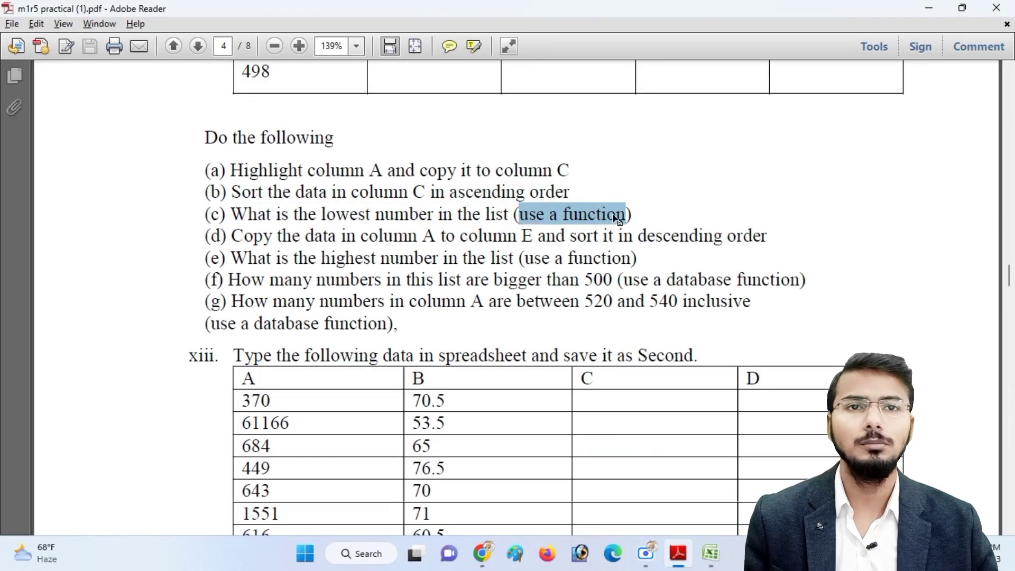
pyautogui.click(706, 562)
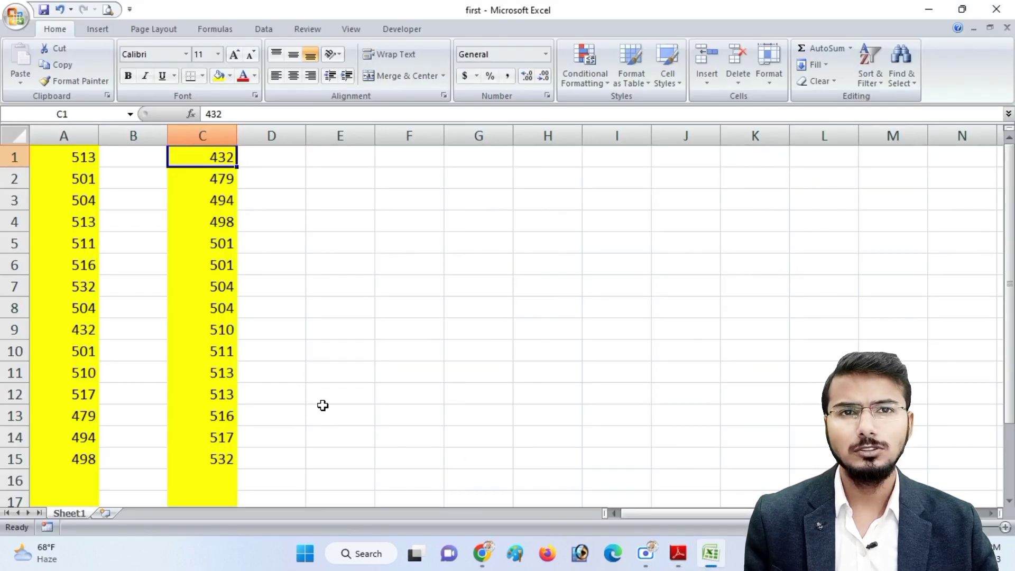
pyautogui.scroll(-1, 323, 404)
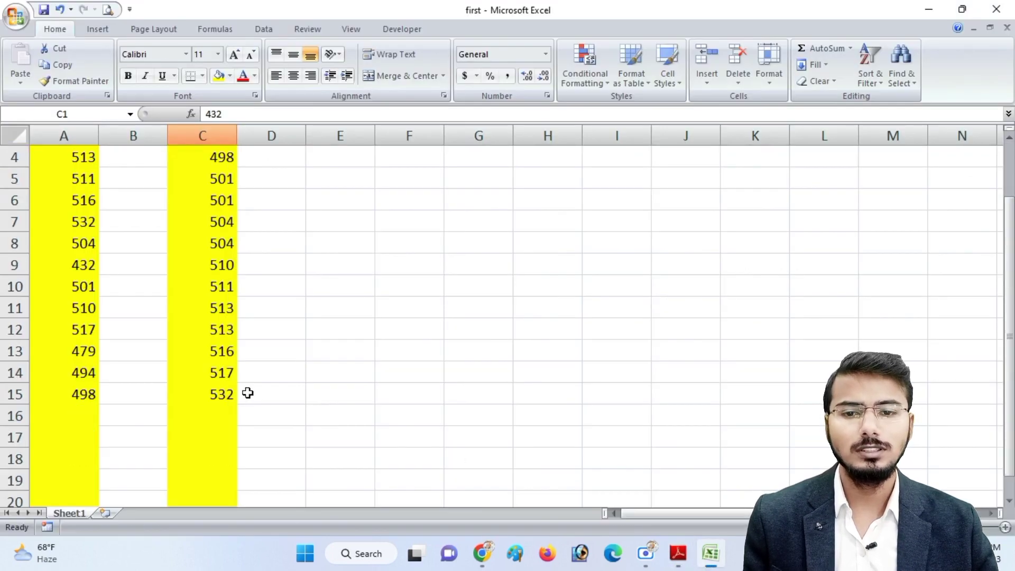
# Enter the formula =MIN(C1:C15) in cell C16 to find the lowest number in column C.
pyautogui.click(211, 413)
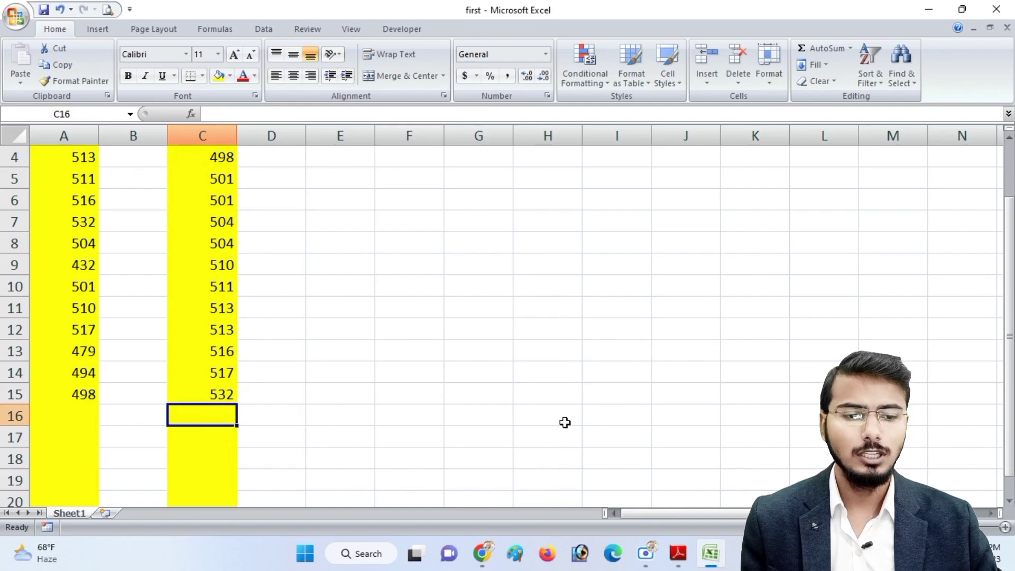
pyautogui.write('=min')
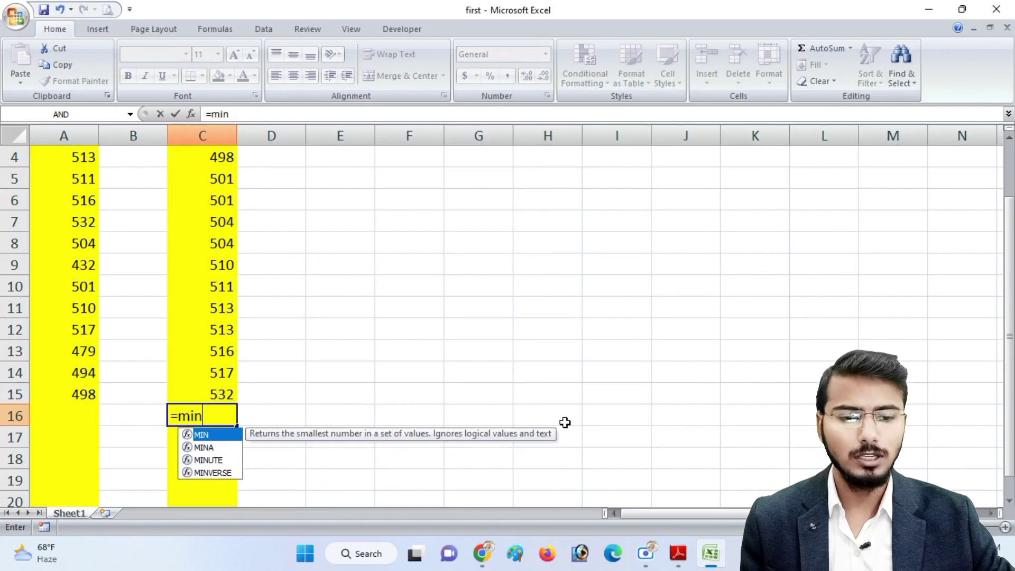
pyautogui.write('(')
pyautogui.scroll(1, 564, 422)
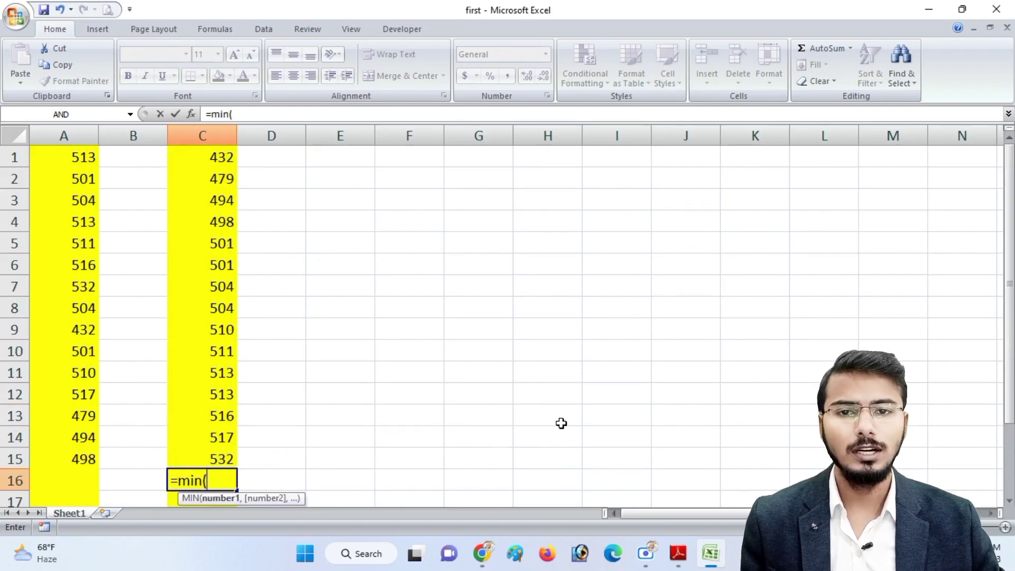
pyautogui.click(201, 151)
pyautogui.moveTo(201, 151); pyautogui.dragTo(219, 459)
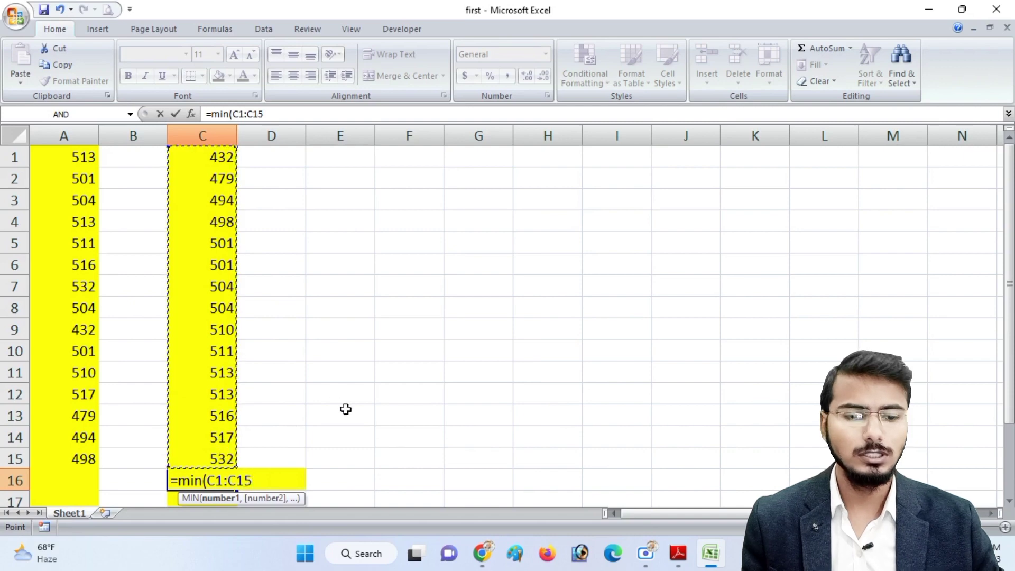
pyautogui.write(')')
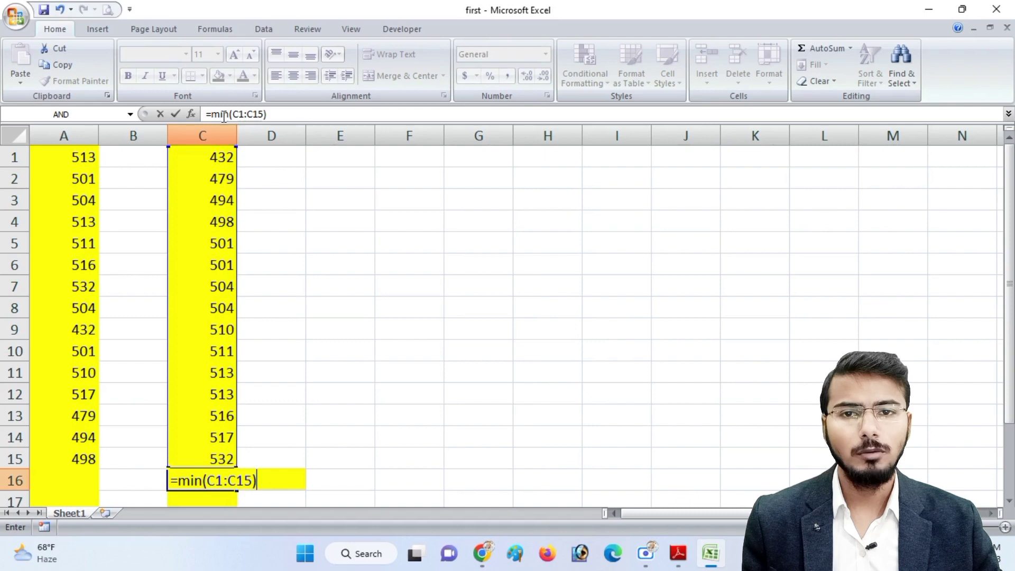
pyautogui.click(270, 114)
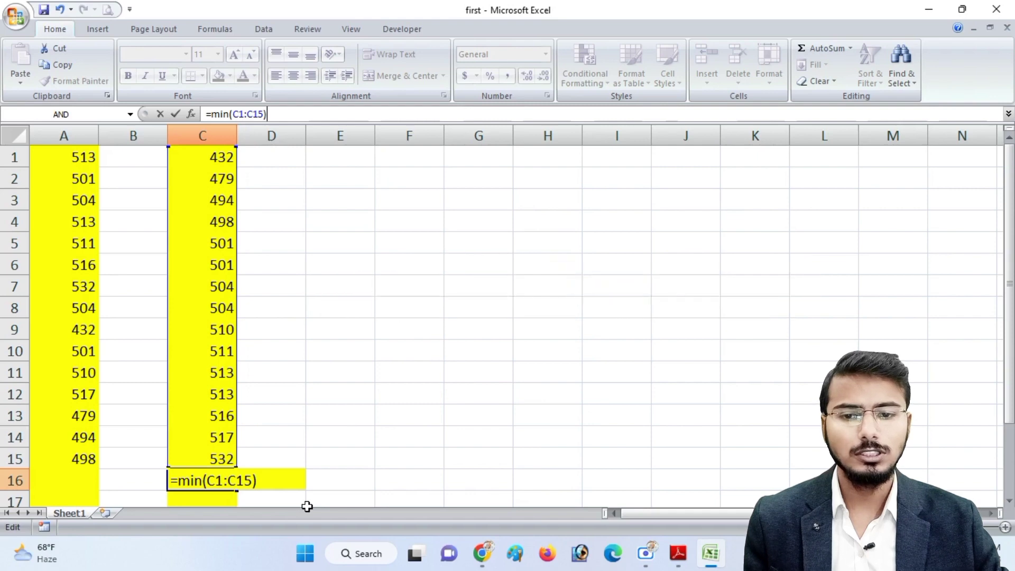
pyautogui.press('Return')
pyautogui.click(218, 457)
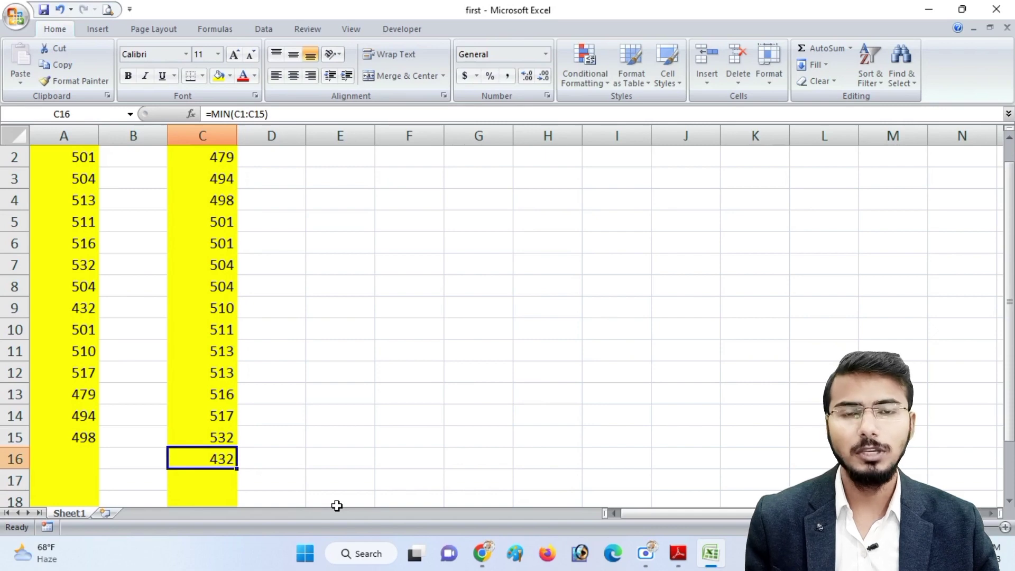
pyautogui.click(261, 455)
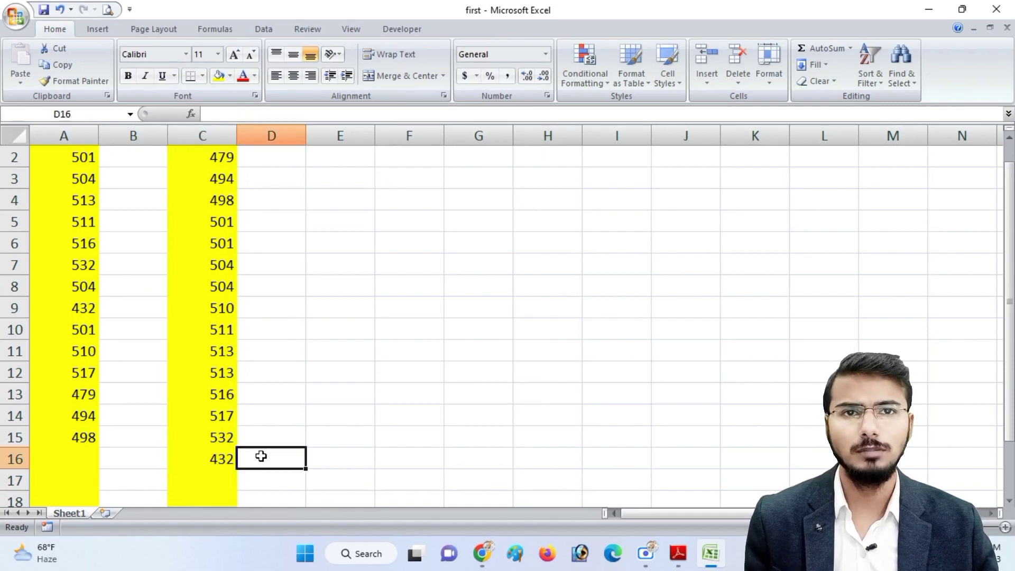
# Consult task (d) in the Adobe Reader document, and copy cells A2:A15 to column E of the Excel sheet.
pyautogui.click(678, 553)
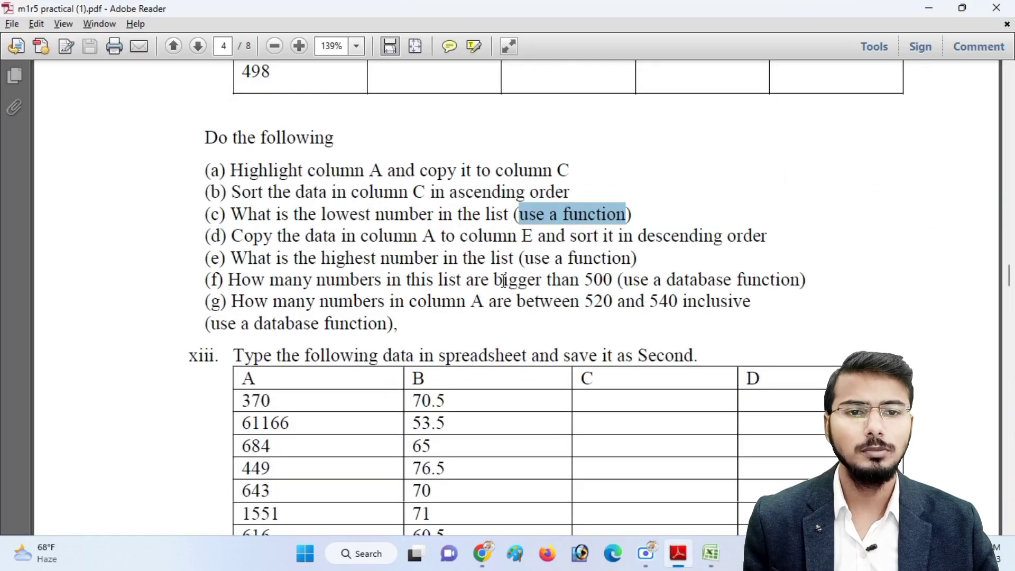
pyautogui.click(594, 251)
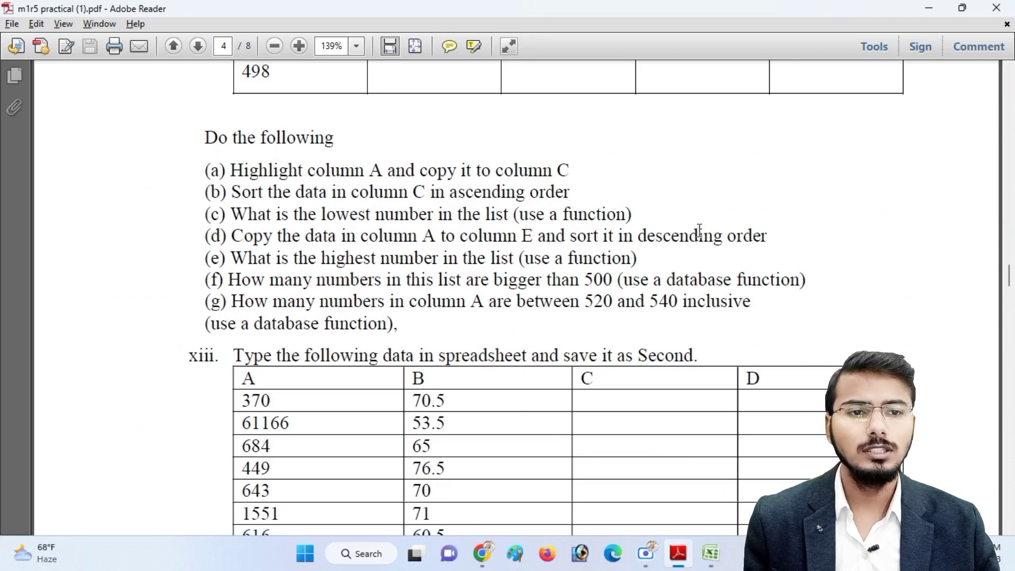
pyautogui.click(711, 554)
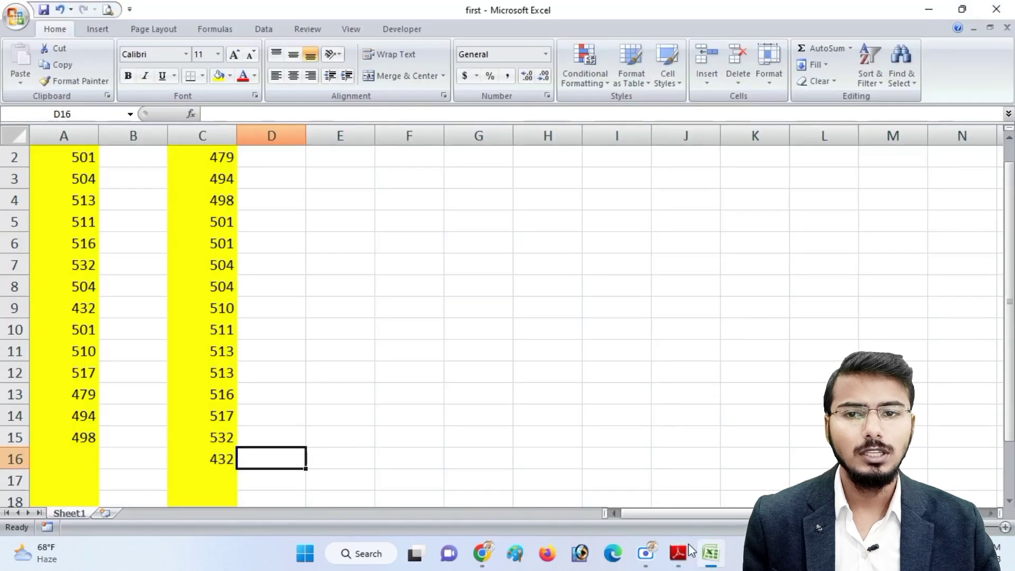
pyautogui.moveTo(72, 157); pyautogui.dragTo(90, 434)
pyautogui.hotkey('ctrl', 'c')
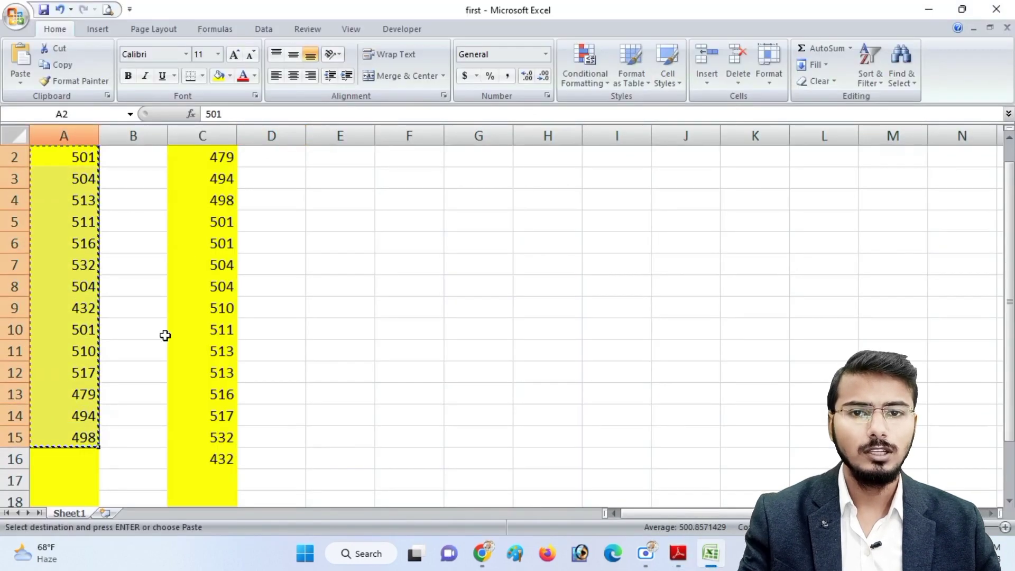
pyautogui.click(272, 157)
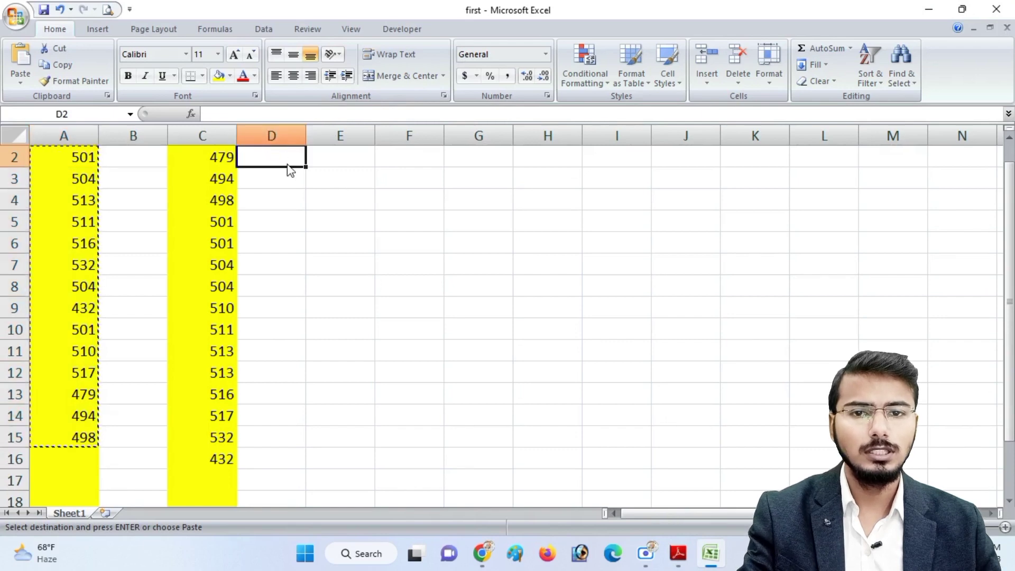
pyautogui.hotkey('alt', 'Tab')
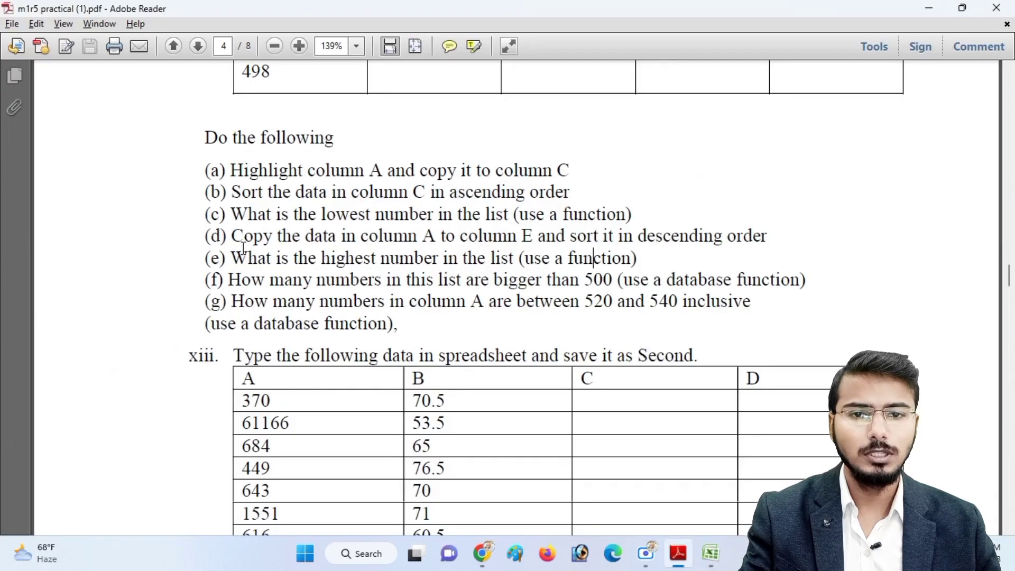
pyautogui.moveTo(521, 236); pyautogui.dragTo(539, 236)
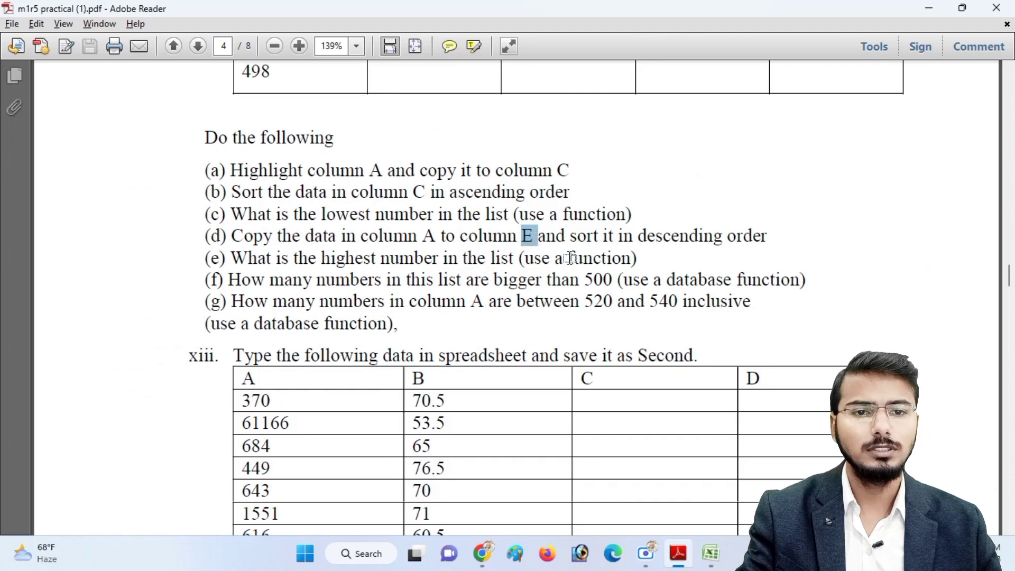
pyautogui.hotkey('alt', 'Tab')
pyautogui.click(350, 136)
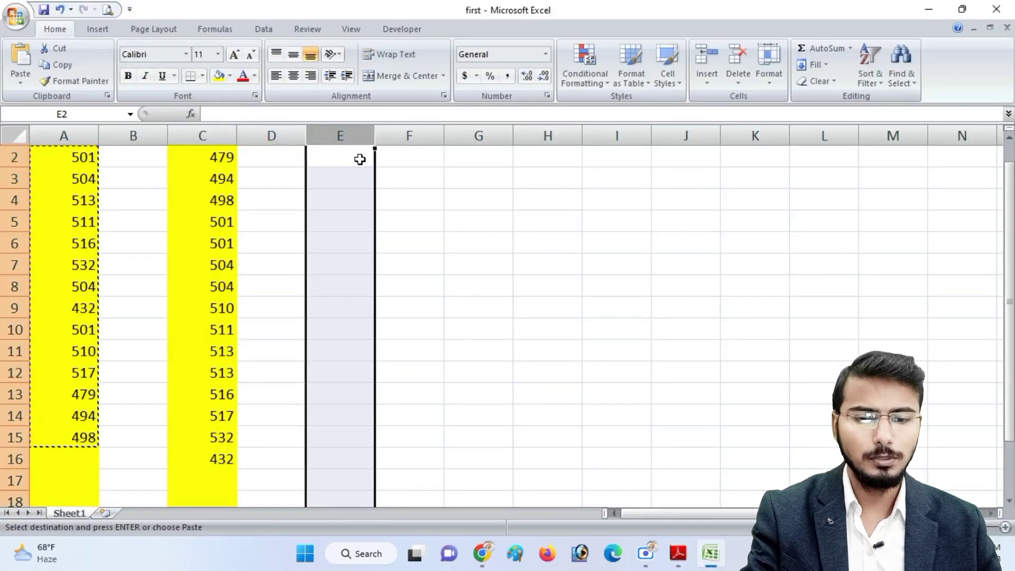
pyautogui.hotkey('ctrl', 'v')
# Recheck task (d) in Adobe Reader, and sort the copied numbers in column E of the Excel sheet from largest to smallest.
pyautogui.hotkey('alt', 'Tab')
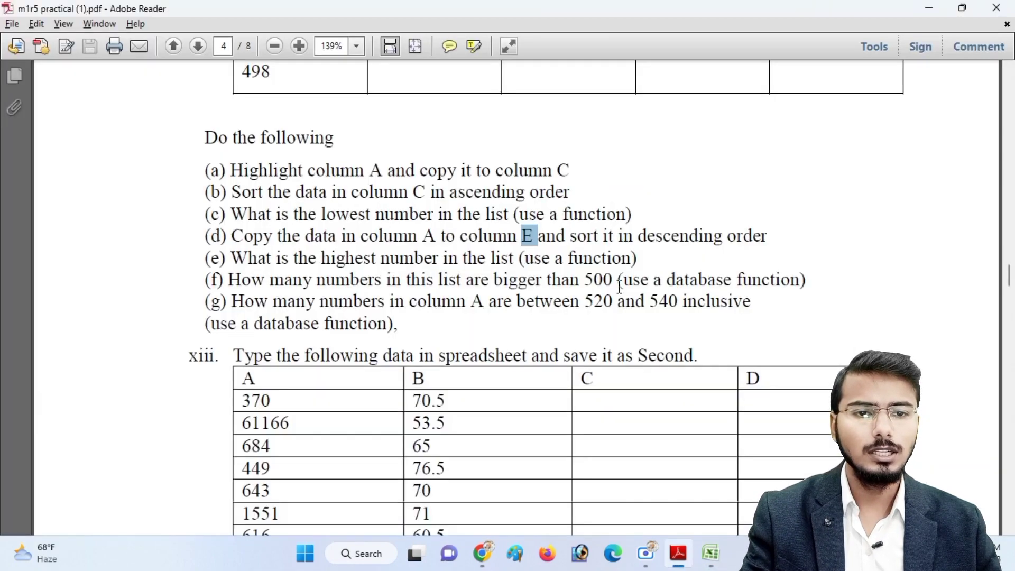
pyautogui.hotkey('alt', 'Tab')
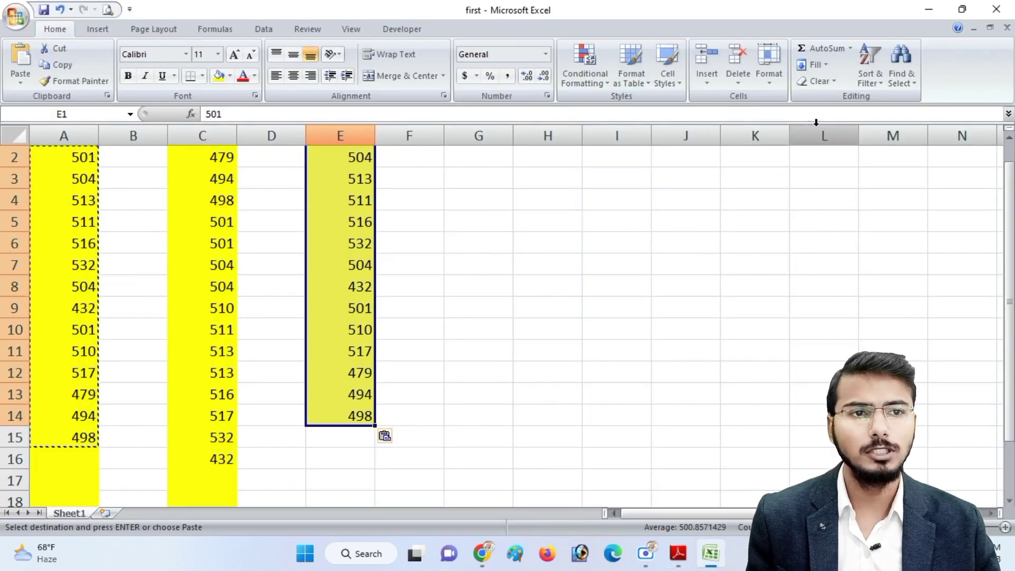
pyautogui.click(868, 84)
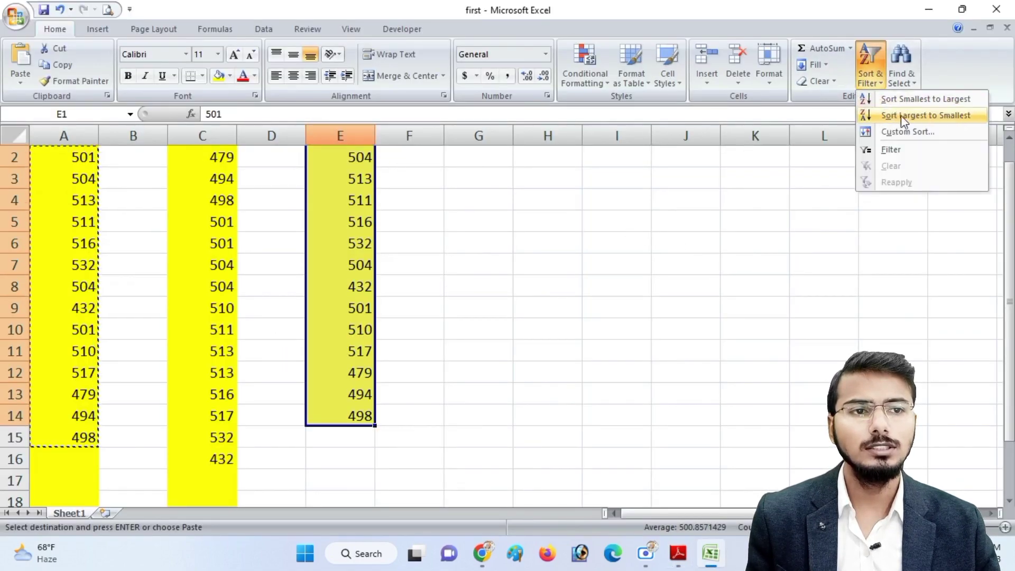
pyautogui.click(927, 117)
pyautogui.click(343, 154)
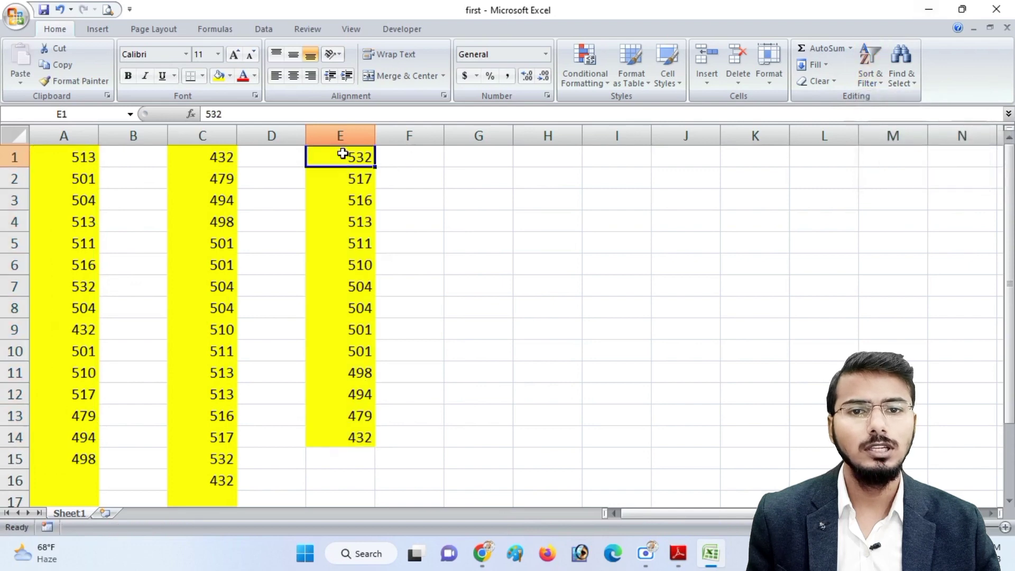
pyautogui.click(359, 436)
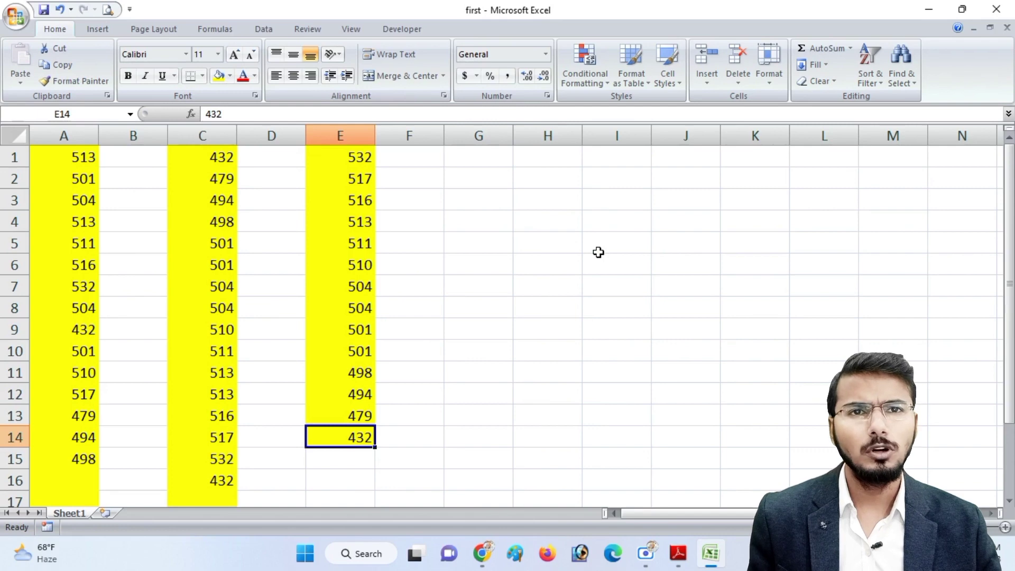
pyautogui.click(879, 78)
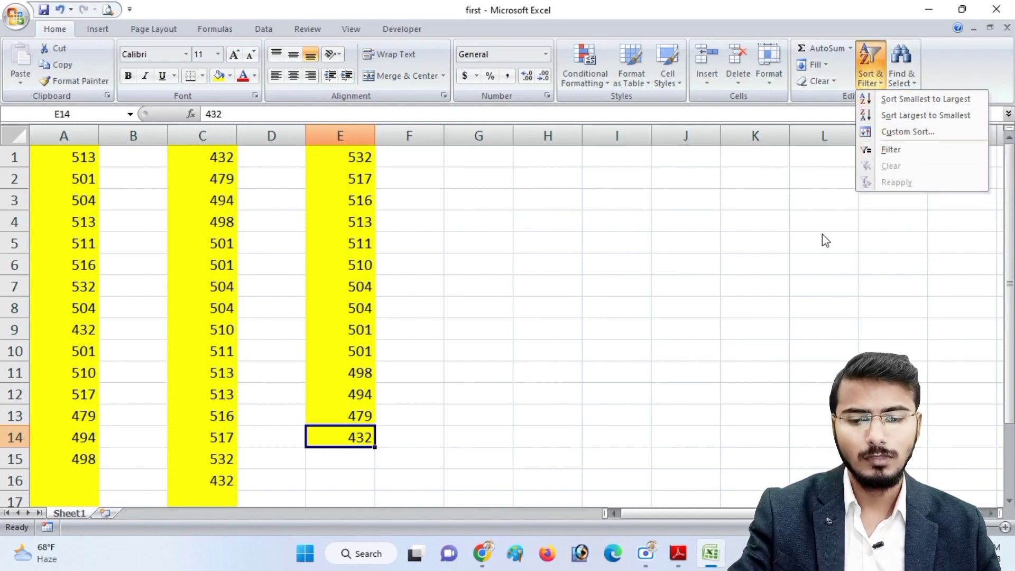
# Switch to Adobe Reader and read task (e) about finding the highest number with a function, highlighting its question text.
pyautogui.hotkey('alt', 'Tab')
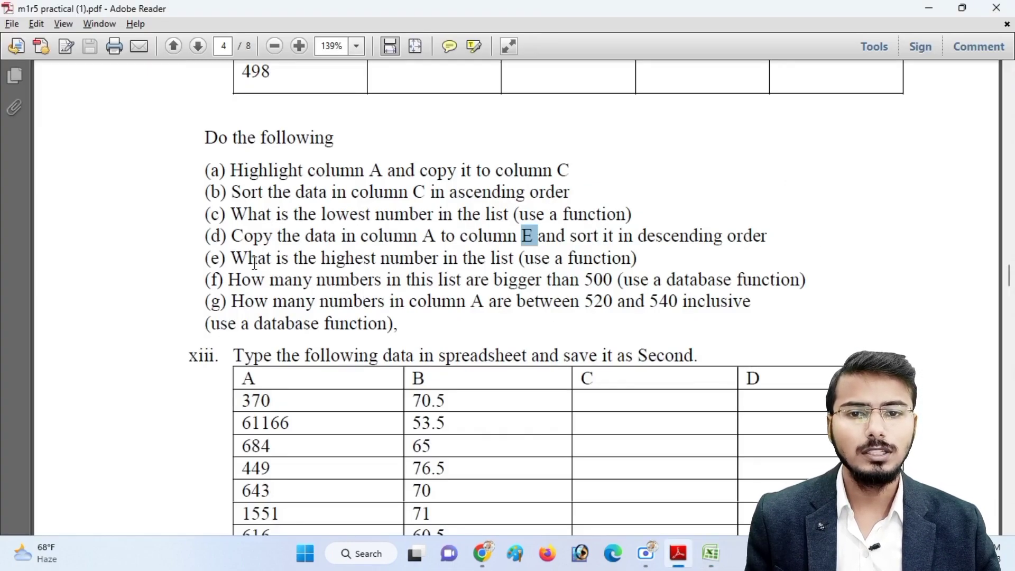
pyautogui.scroll(-1, 254, 262)
pyautogui.moveTo(246, 222); pyautogui.dragTo(512, 227)
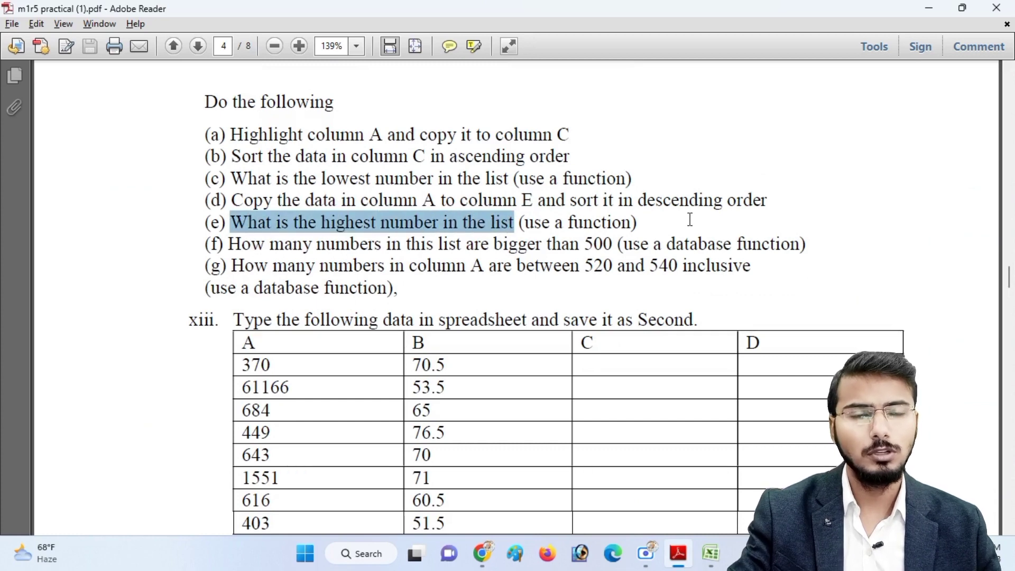
# Return to the Excel sheet and enter the formula =MAX(E1:E14) in cell E15 to find the highest number.
pyautogui.hotkey('alt', 'Tab')
pyautogui.click(336, 459)
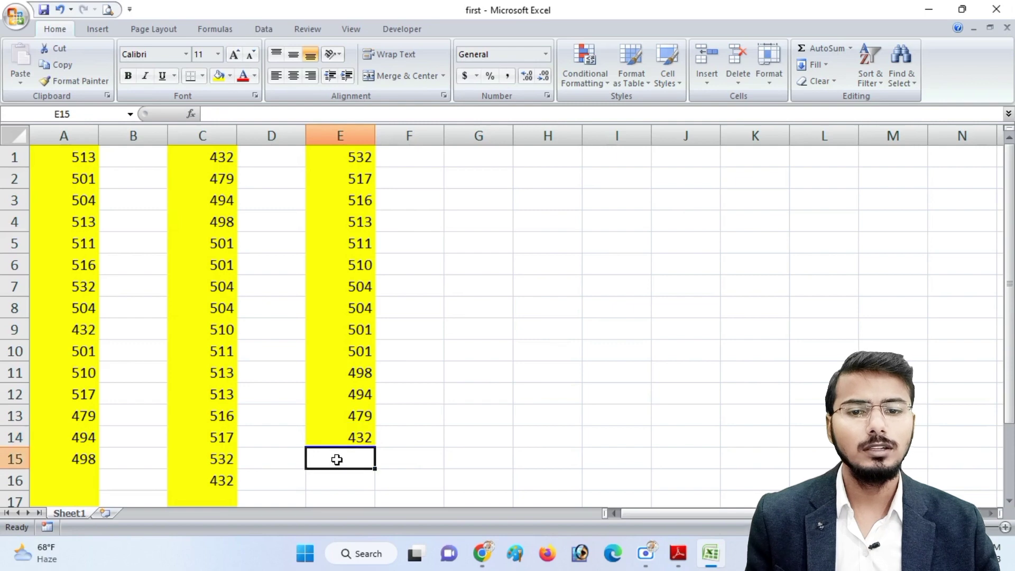
pyautogui.write('=max')
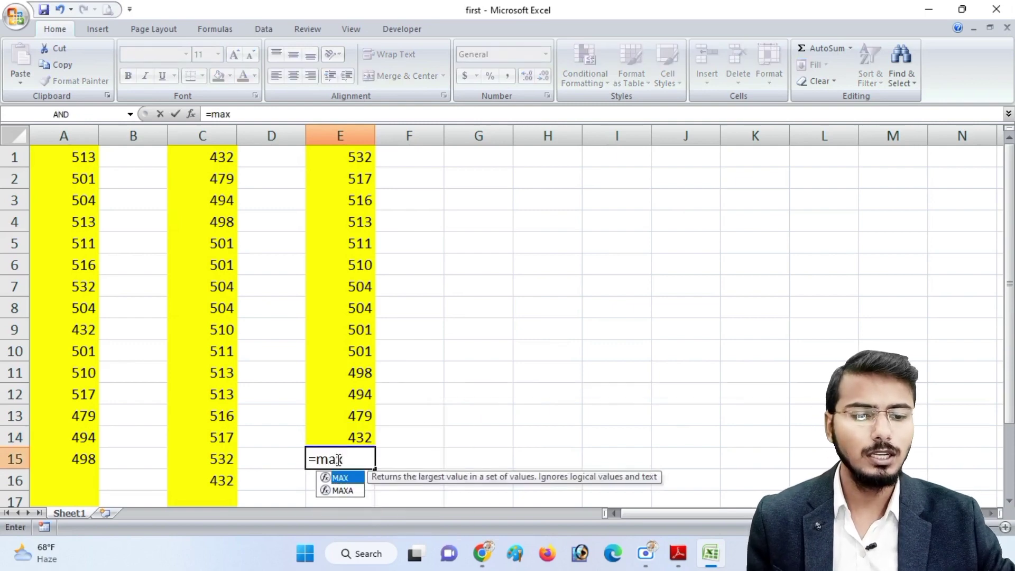
pyautogui.write('(')
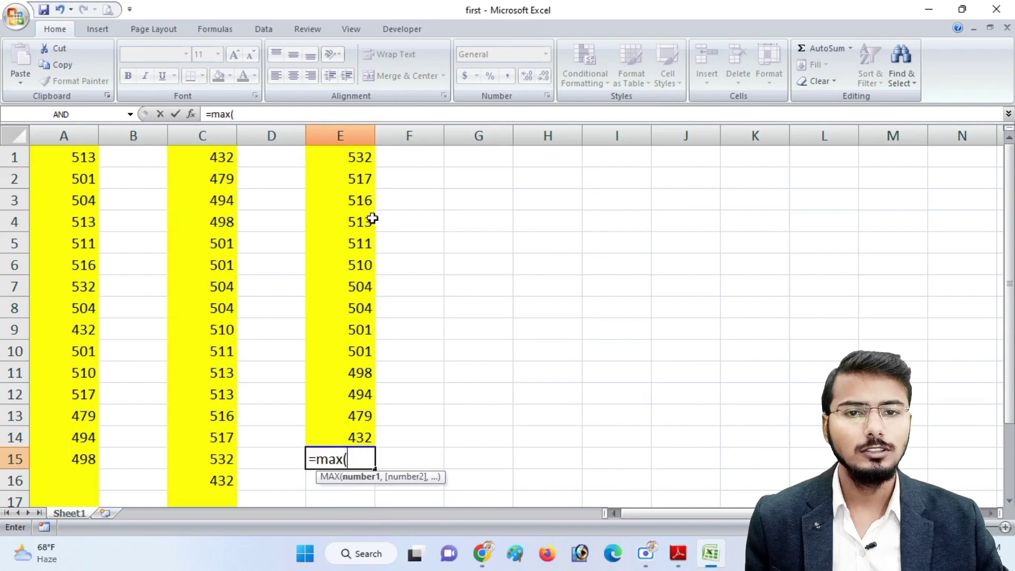
pyautogui.click(343, 158)
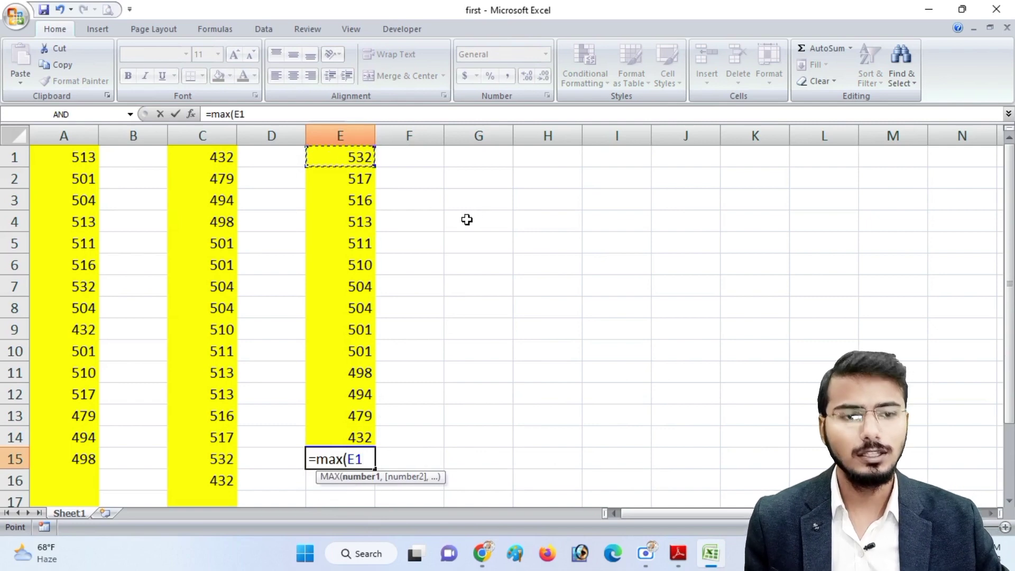
pyautogui.press('F8')
pyautogui.click(355, 438)
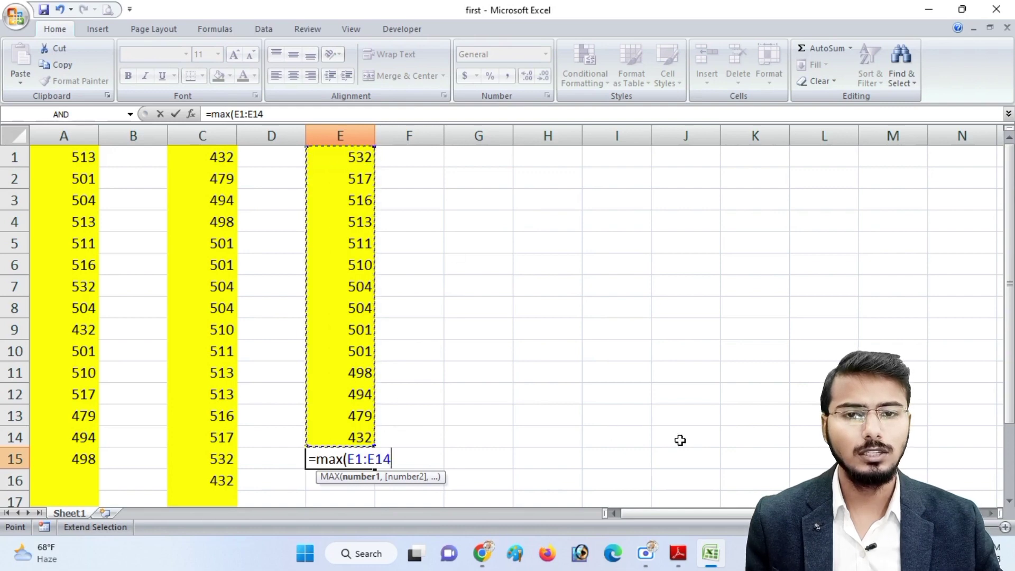
pyautogui.write(')')
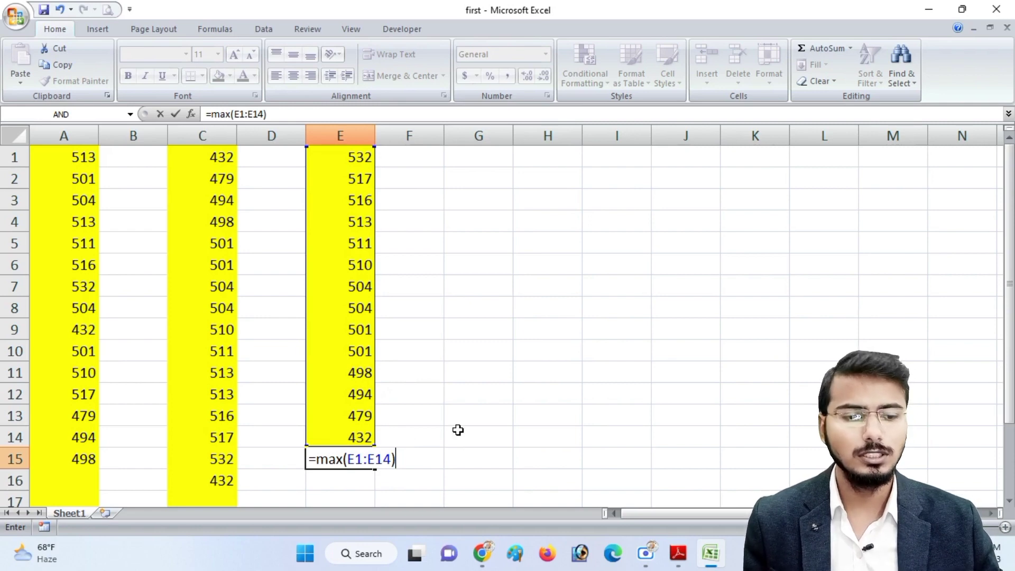
pyautogui.press('Return')
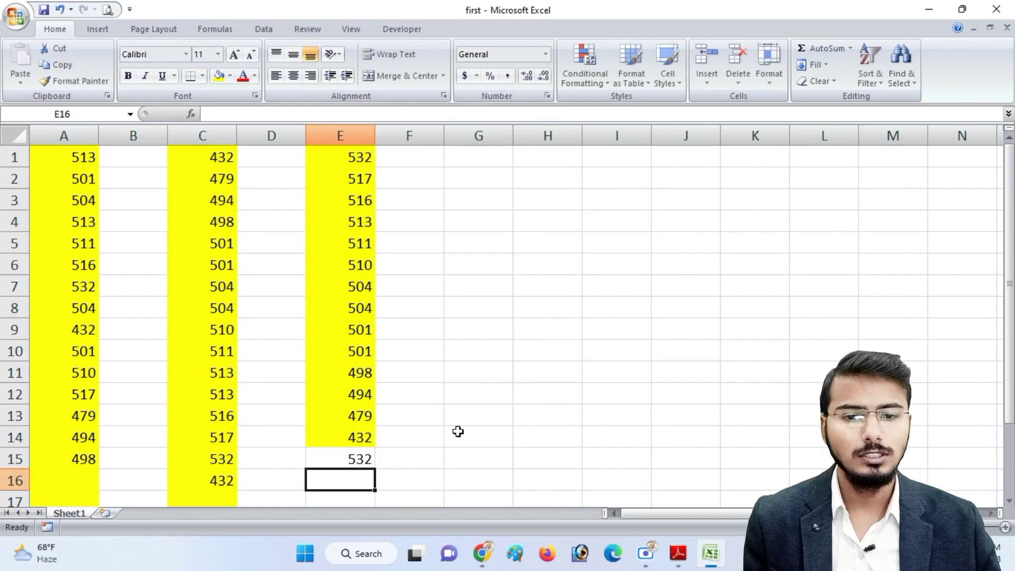
pyautogui.click(325, 459)
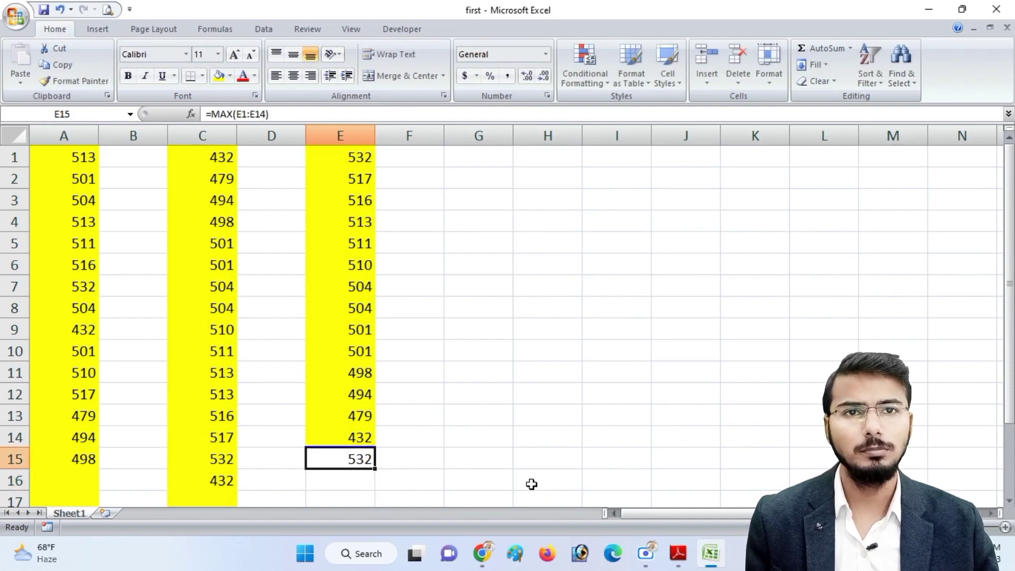
# Read task (f) about counting numbers bigger than 500 in Adobe Reader, and return to the Excel sheet.
pyautogui.click(677, 553)
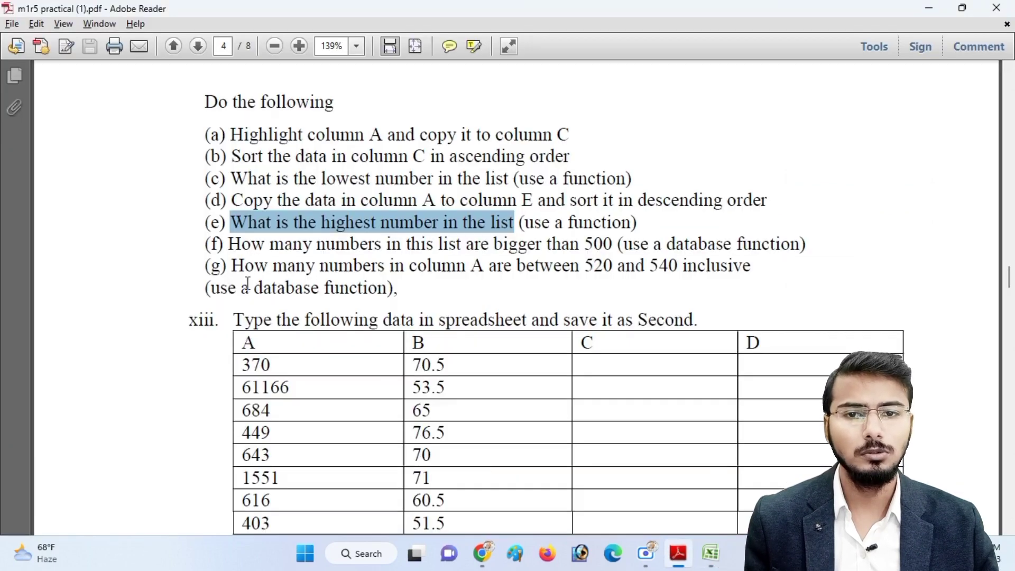
pyautogui.click(218, 214)
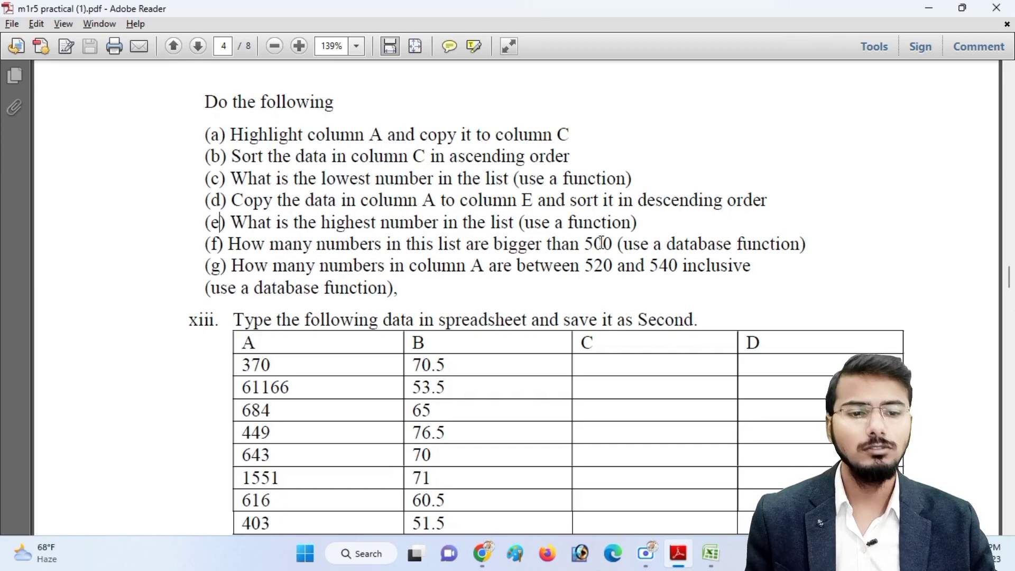
pyautogui.click(710, 553)
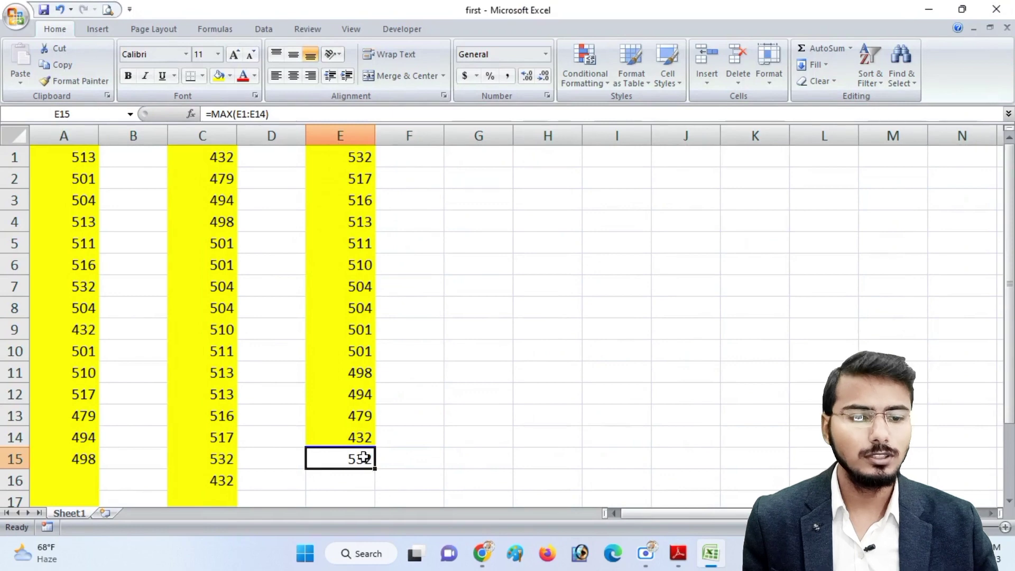
# Replace the formula in cell E15 with =COUNTIF(E1:E14,">500") to count the numbers bigger than 500.
pyautogui.press('Delete')
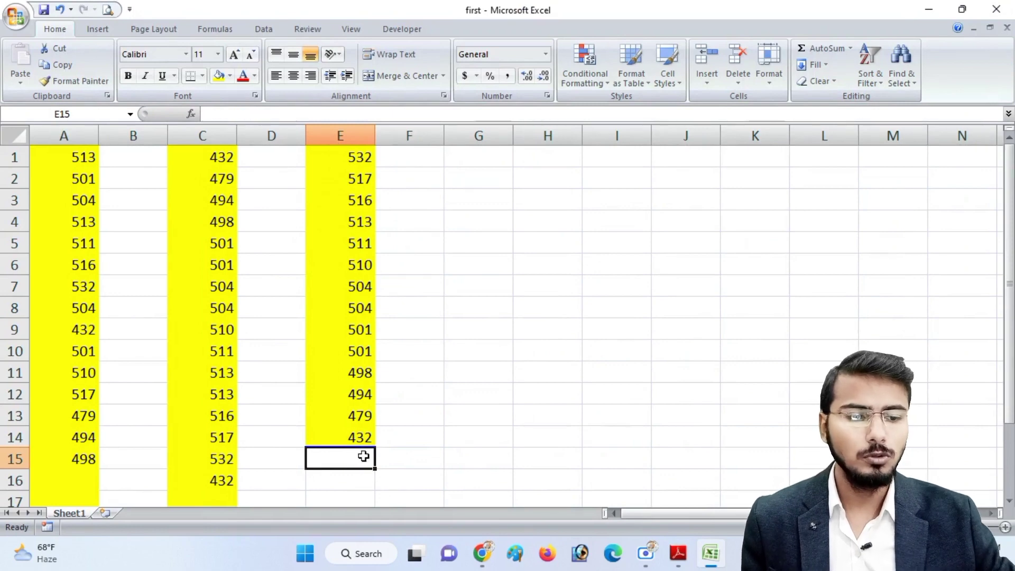
pyautogui.write('=cou')
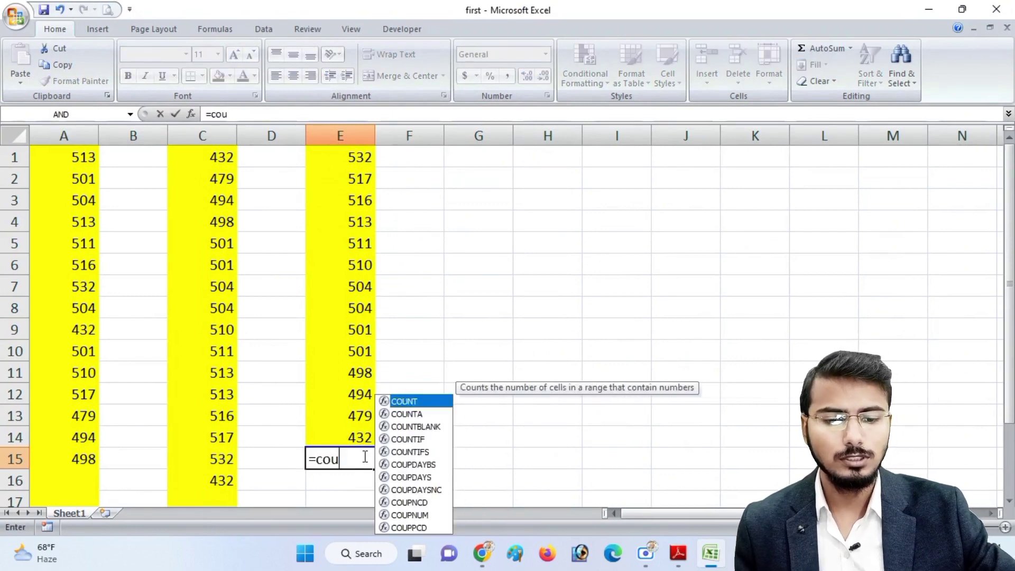
pyautogui.write('nt')
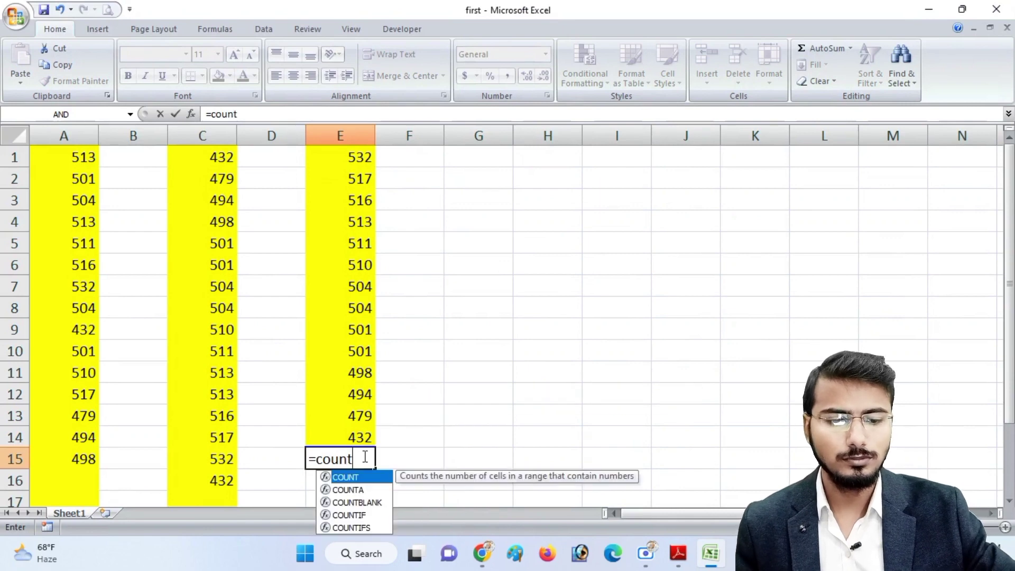
pyautogui.write('if')
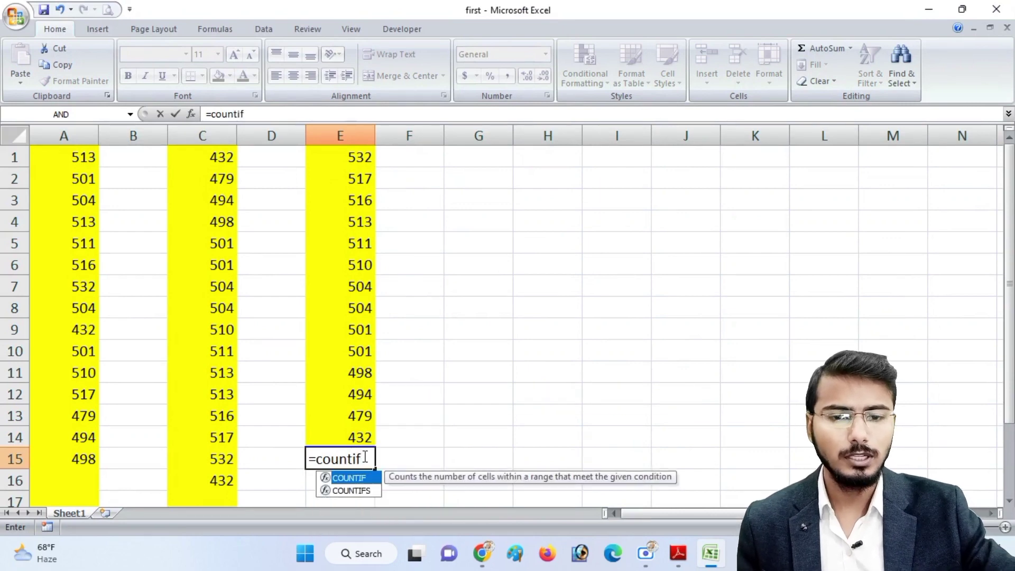
pyautogui.write('(')
pyautogui.moveTo(341, 157); pyautogui.dragTo(347, 434)
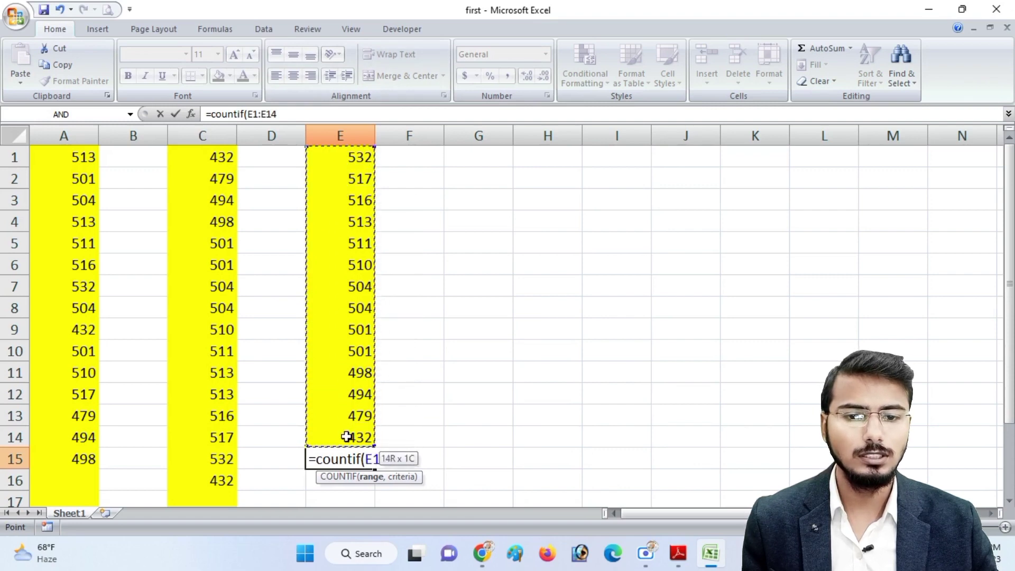
pyautogui.write(',')
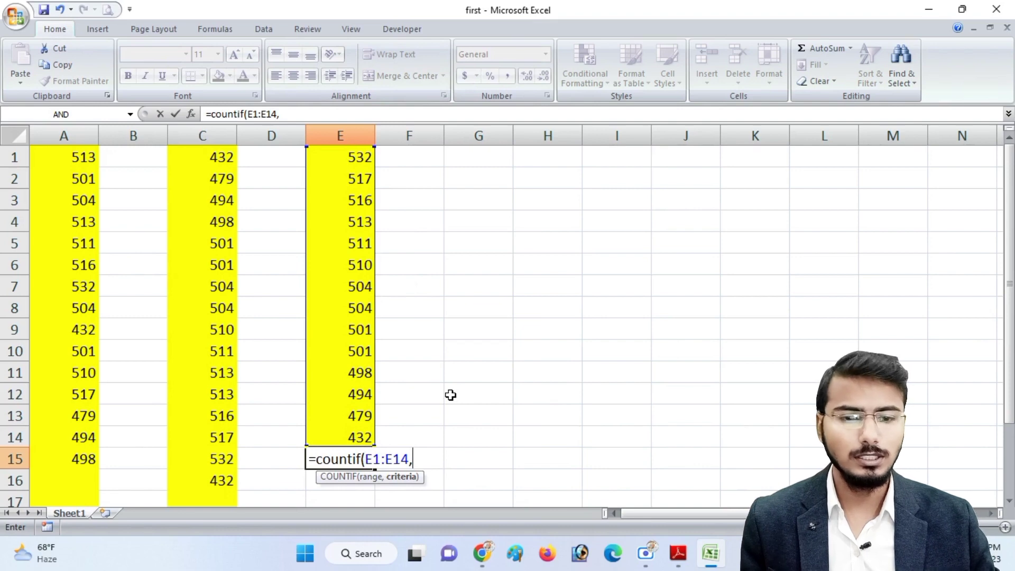
pyautogui.write('""')
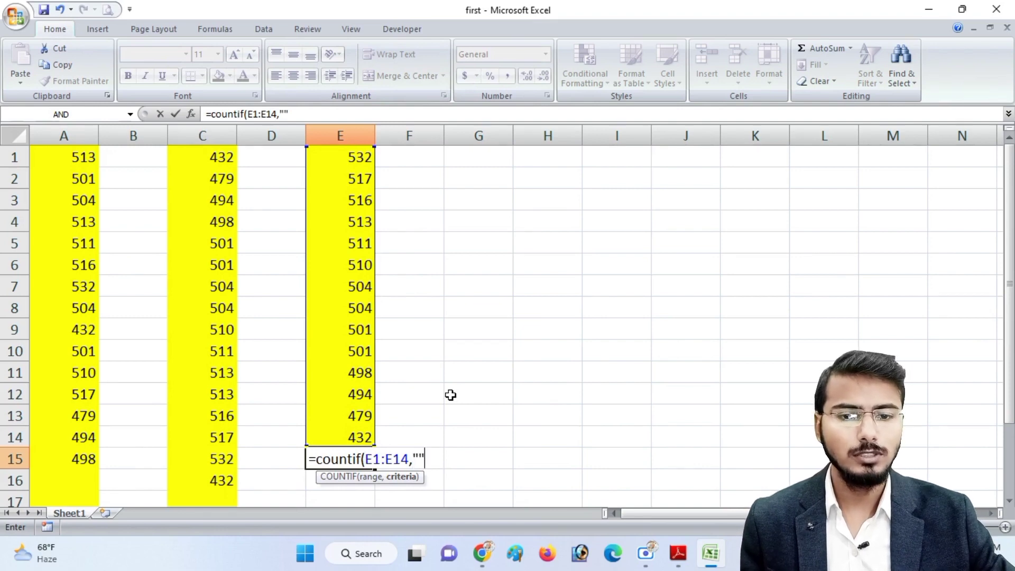
pyautogui.click(418, 457)
pyautogui.write('>5')
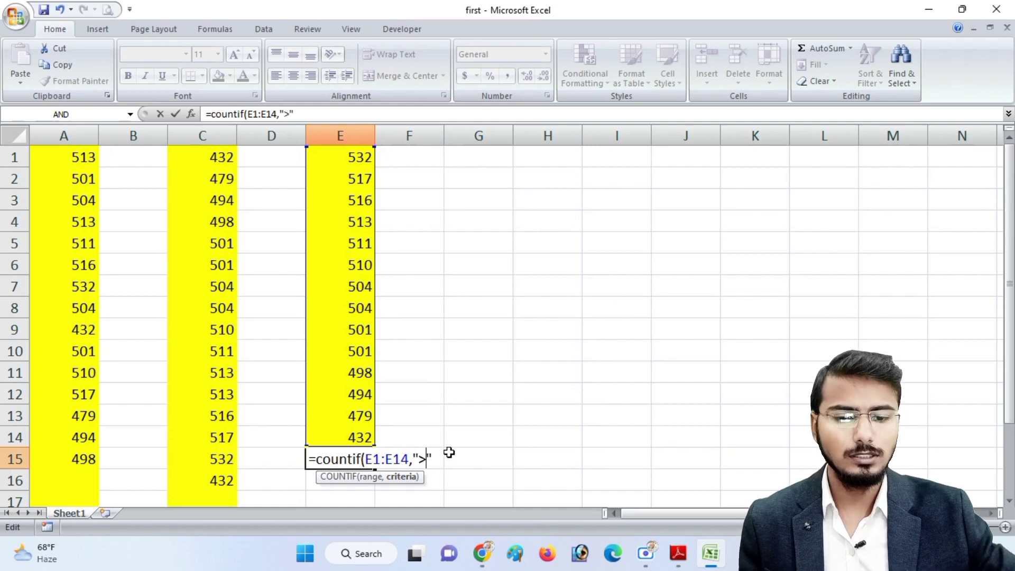
pyautogui.write('00"')
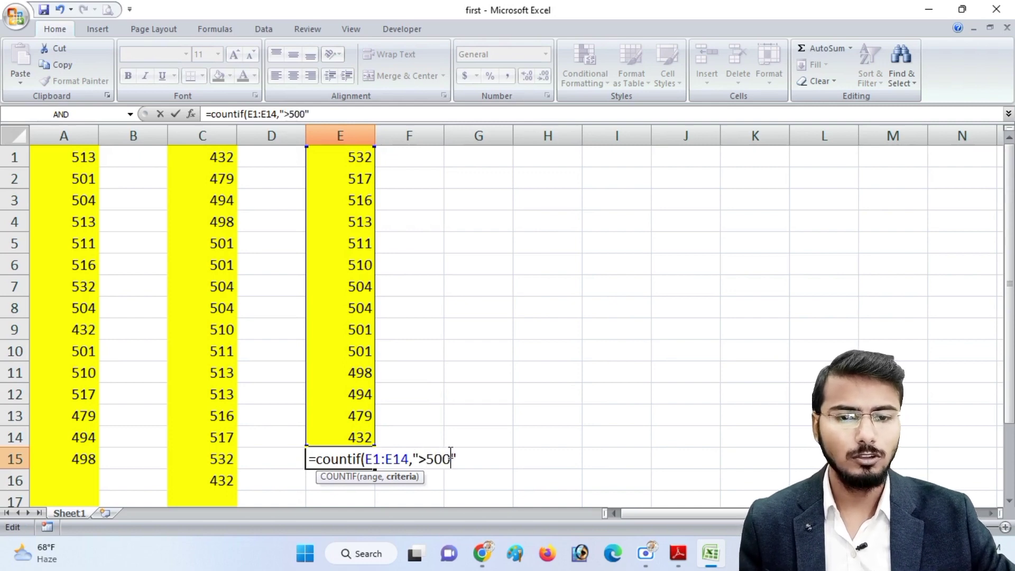
pyautogui.write(')')
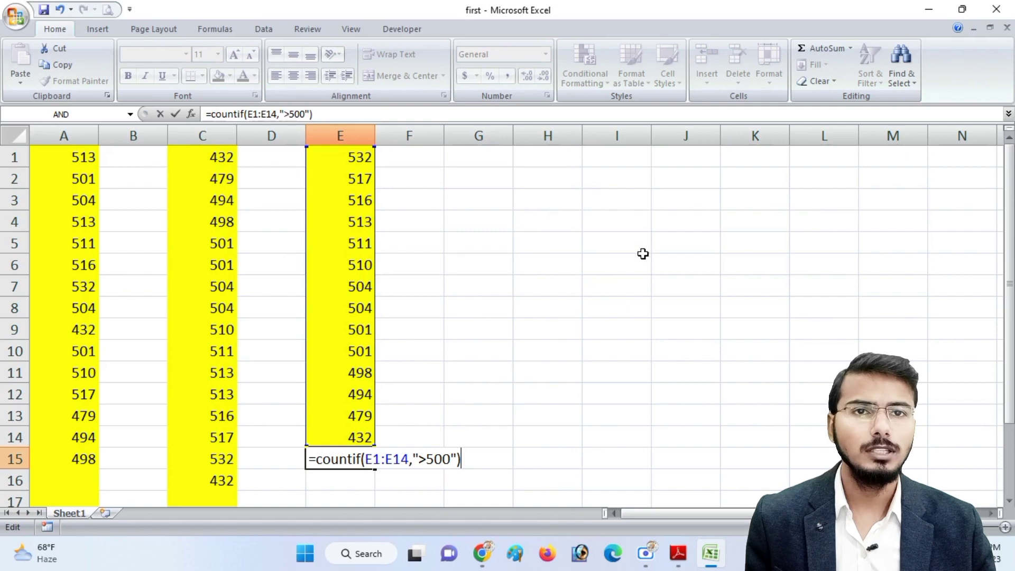
pyautogui.press('Return')
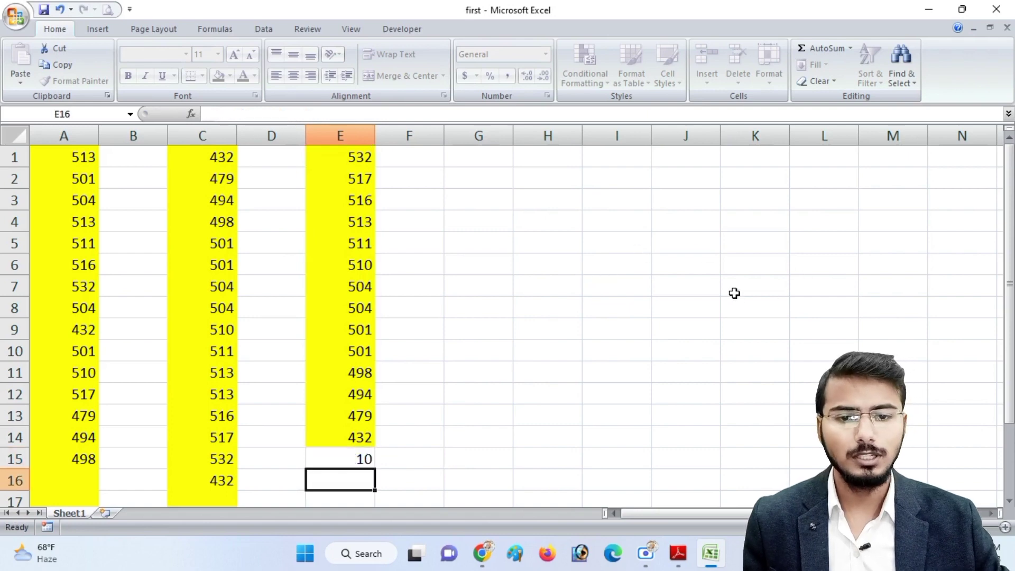
# Review the COUNTIF formula in cell E15, highlighting its full text and its range argument.
pyautogui.click(366, 453)
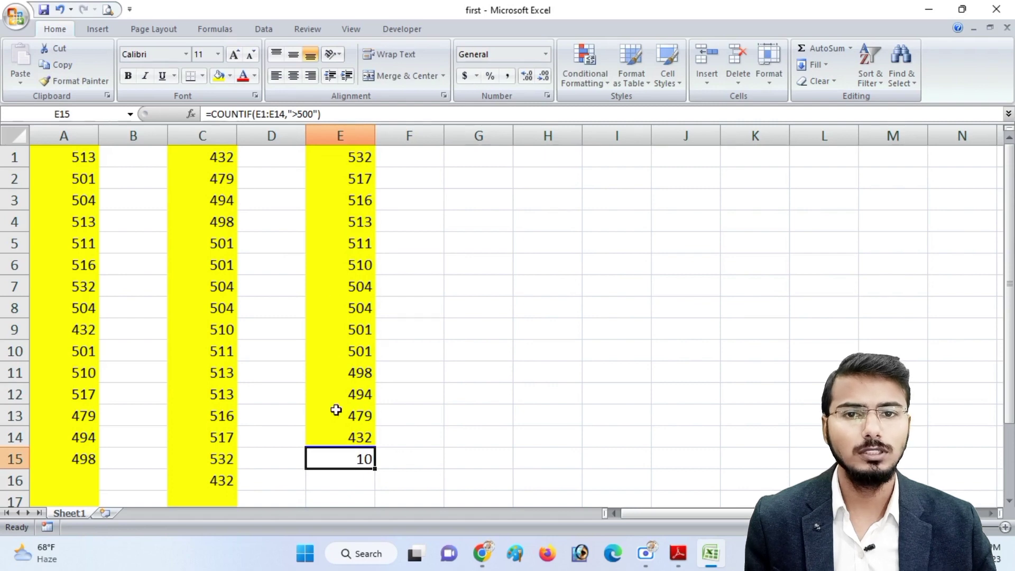
pyautogui.click(210, 113)
pyautogui.moveTo(209, 113); pyautogui.dragTo(332, 110)
pyautogui.click(334, 109)
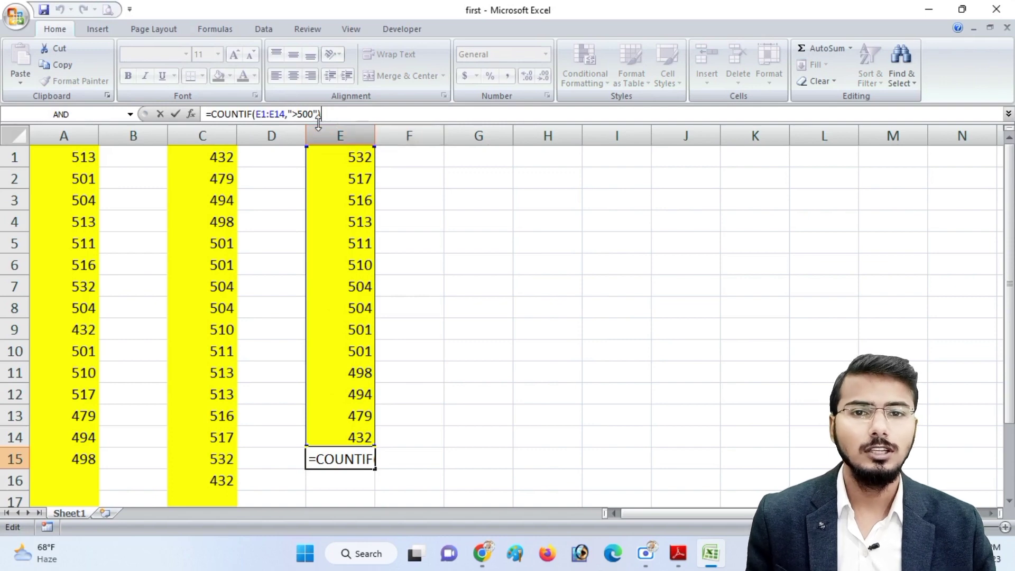
pyautogui.moveTo(256, 113); pyautogui.dragTo(286, 113)
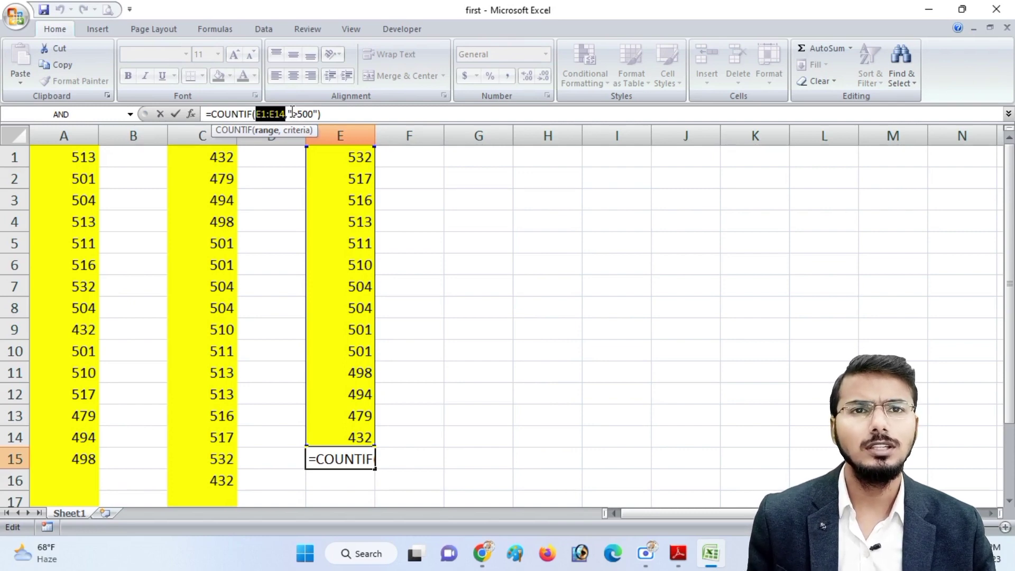
# Switch to Adobe Reader and read exercise xiii, highlighting the instruction to type the data and save it as Second.
pyautogui.click(678, 552)
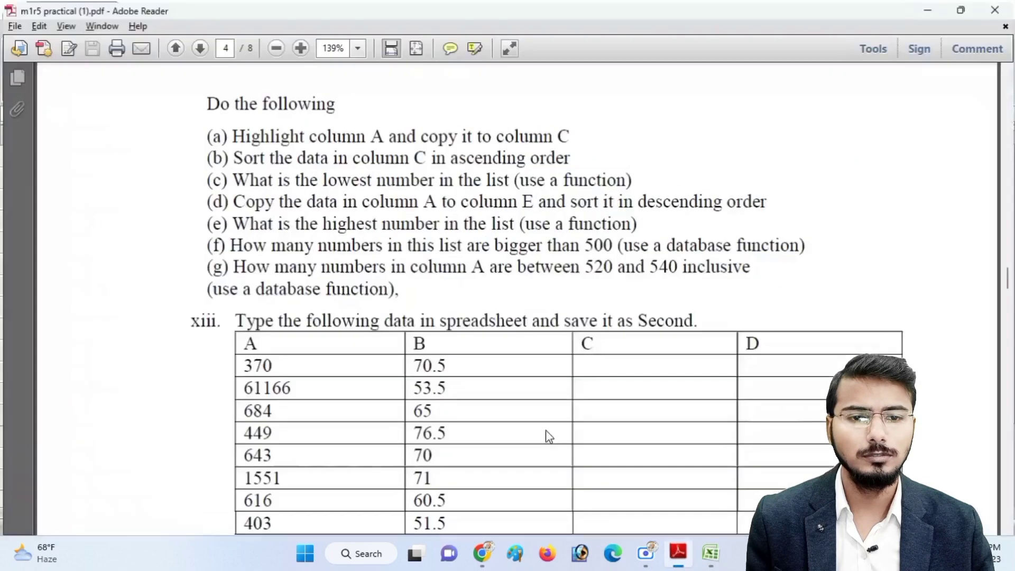
pyautogui.scroll(-4, 239, 142)
pyautogui.click(239, 142)
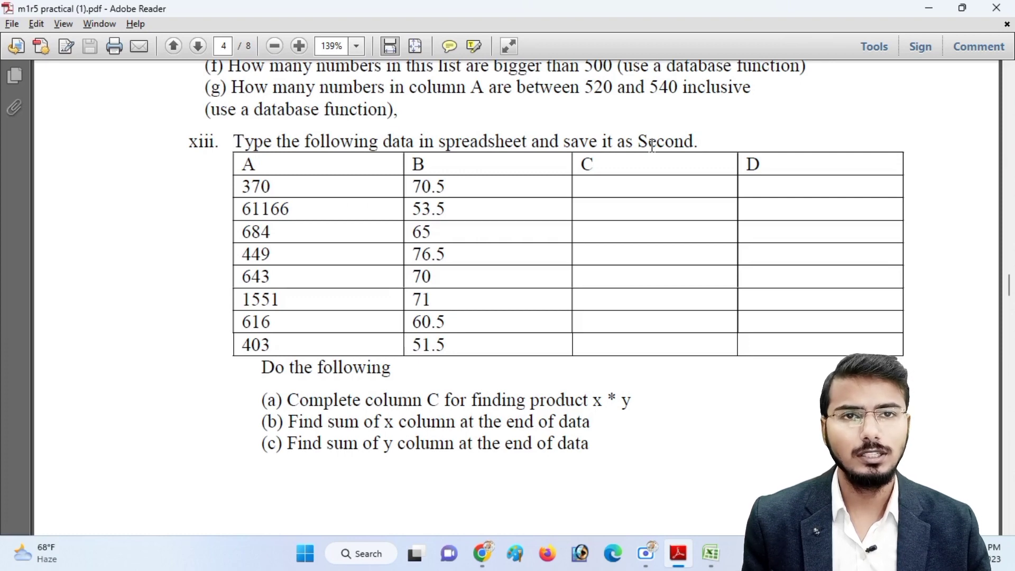
pyautogui.moveTo(237, 141); pyautogui.dragTo(699, 141)
pyautogui.click(423, 321)
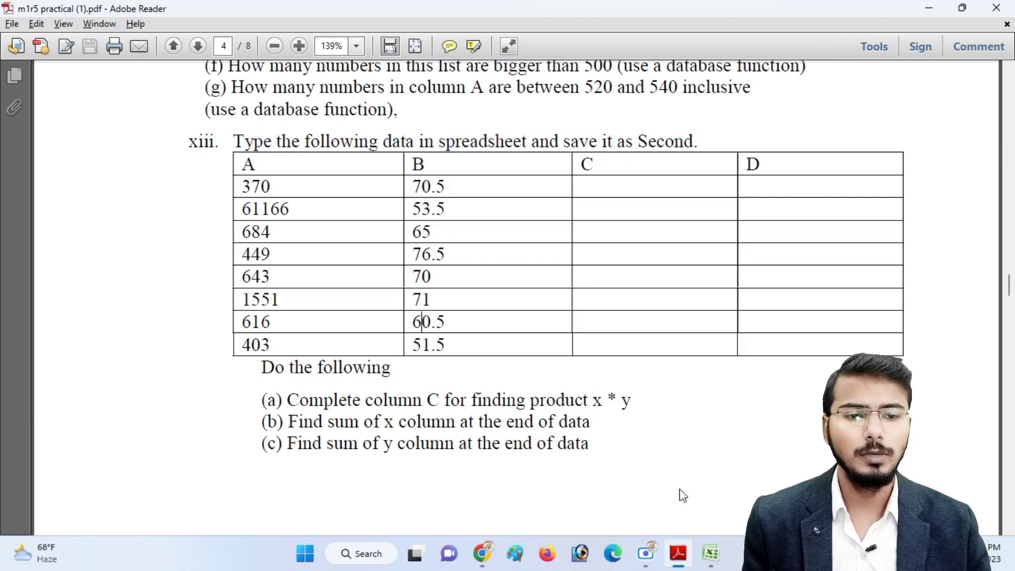
# Look over the exercise xiii data in columns A and B of the Excel sheet, and return to the tasks in Adobe Reader.
pyautogui.hotkey('alt', 'Tab')
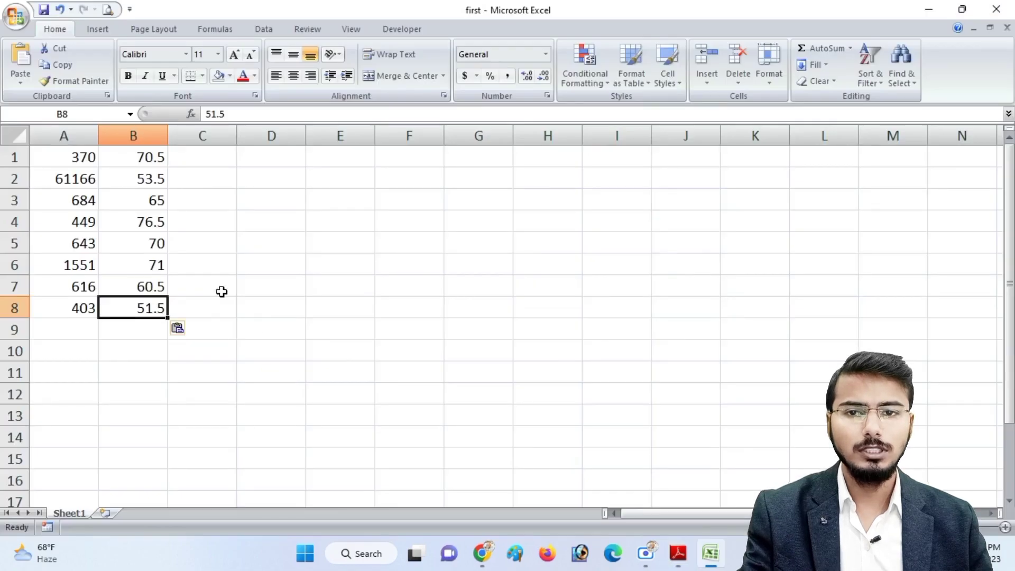
pyautogui.click(60, 156)
pyautogui.hotkey('alt', 'Tab')
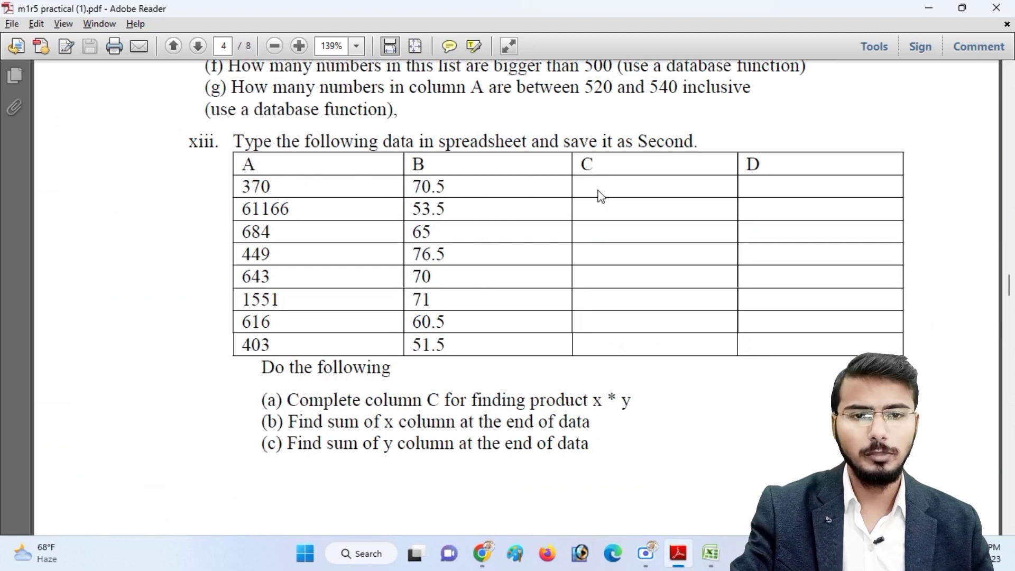
# Return to the Excel sheet and enter the formula =A1*B1 in cell C1 to find the product.
pyautogui.hotkey('alt', 'Tab')
pyautogui.click(182, 154)
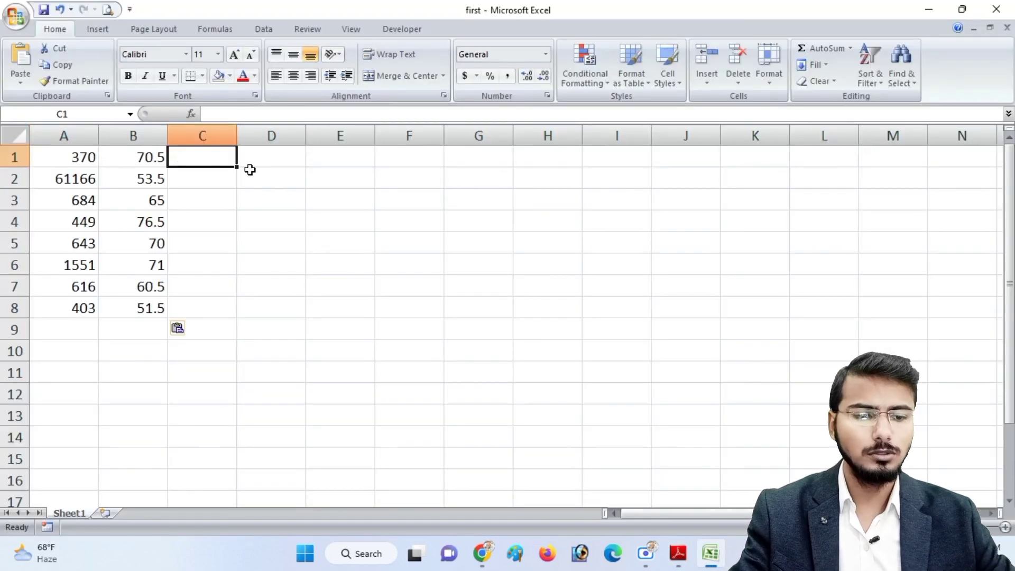
pyautogui.write('=')
pyautogui.click(89, 160)
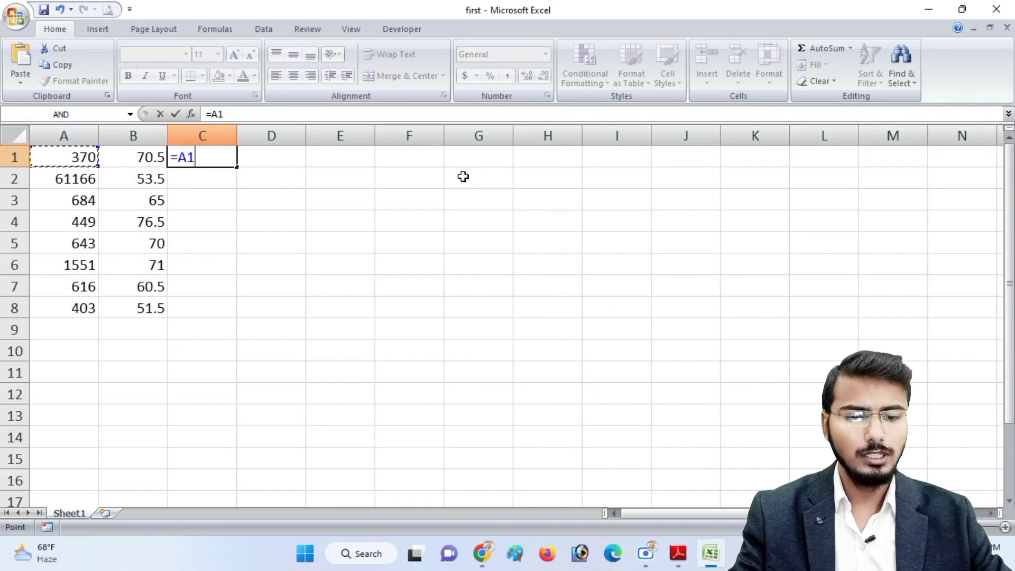
pyautogui.write('*')
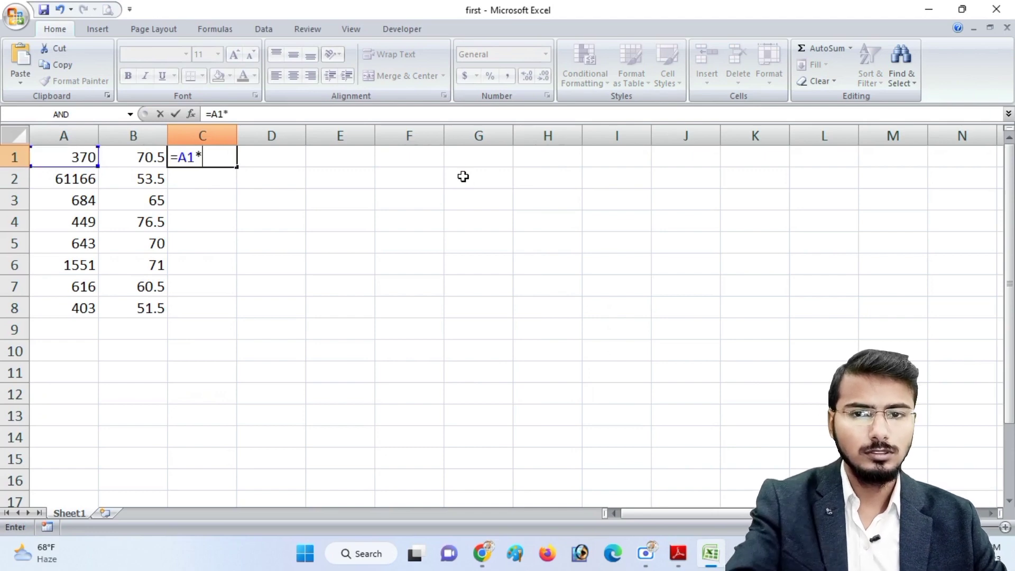
pyautogui.click(151, 158)
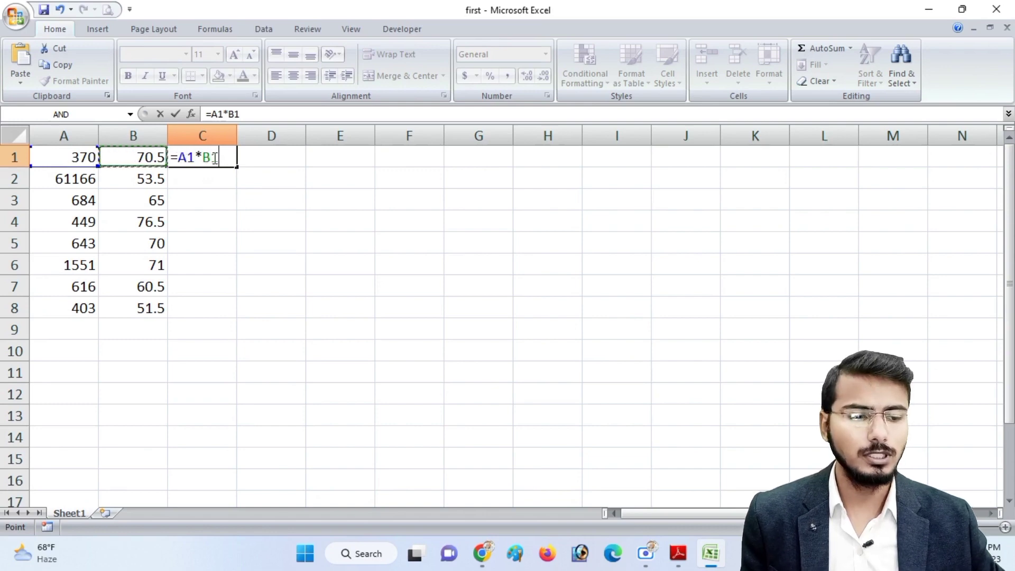
pyautogui.press('Return')
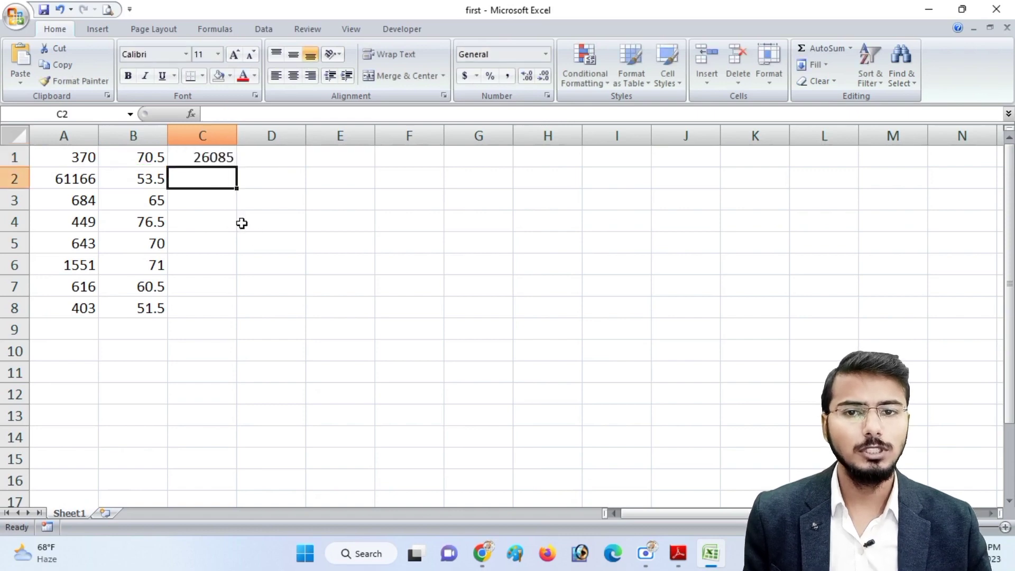
# Fill the product formula from cell C1 down to C8.
pyautogui.click(214, 157)
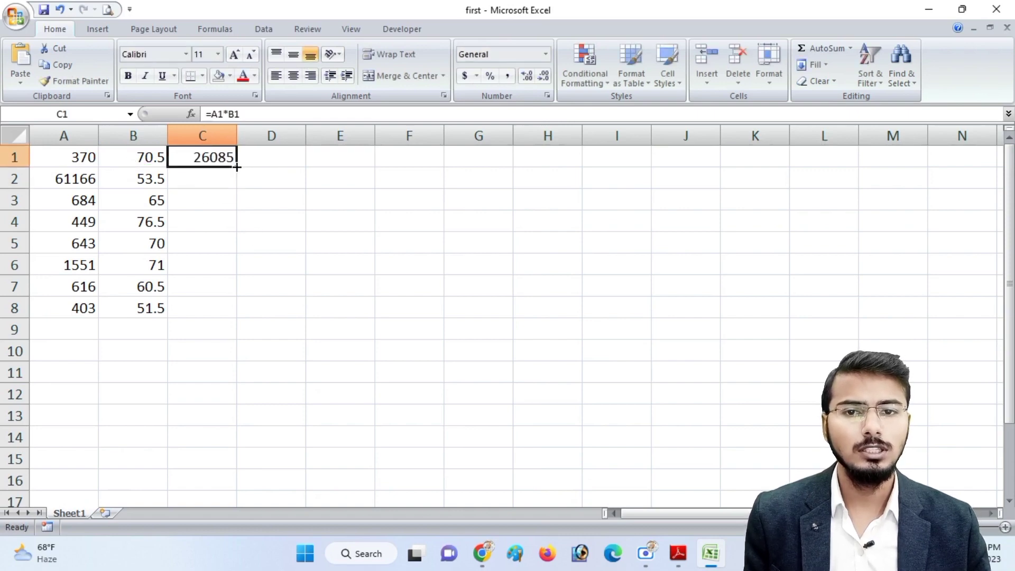
pyautogui.moveTo(237, 166); pyautogui.dragTo(237, 315)
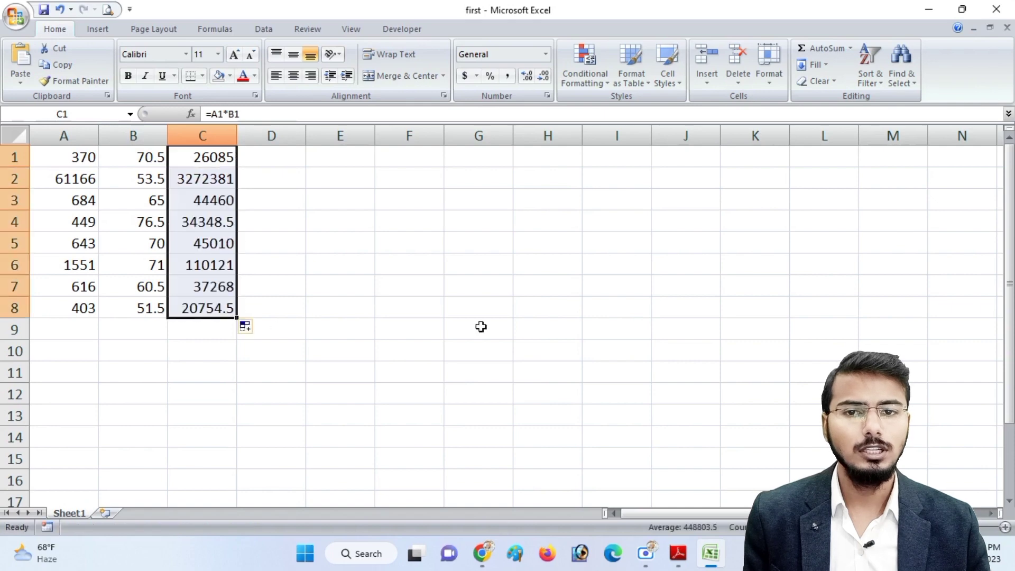
pyautogui.click(297, 271)
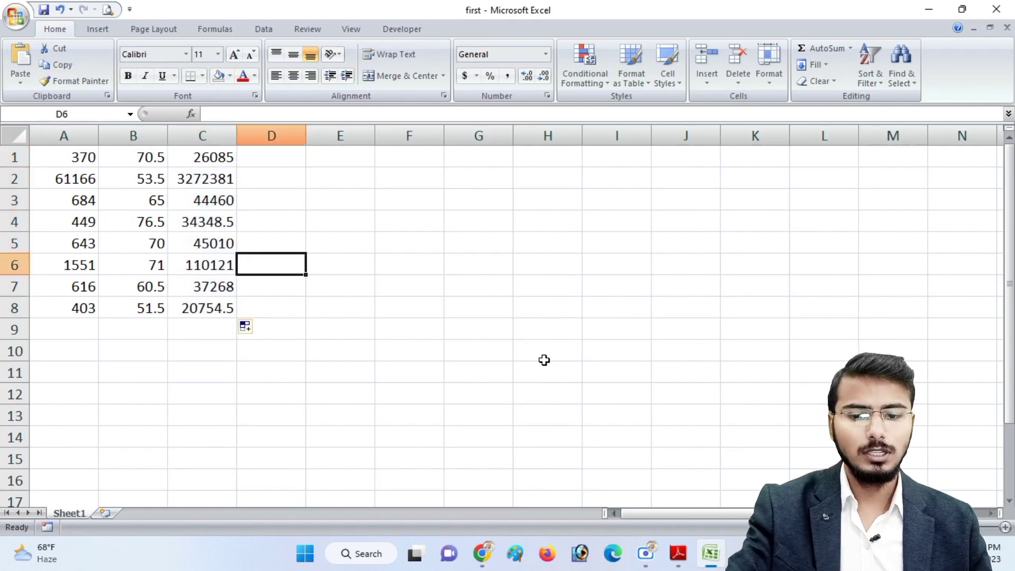
# Read task (b) in Adobe Reader, and enter =SUM(A1:A8) in cell A9 of the Excel sheet to total column A.
pyautogui.hotkey('alt', 'Tab')
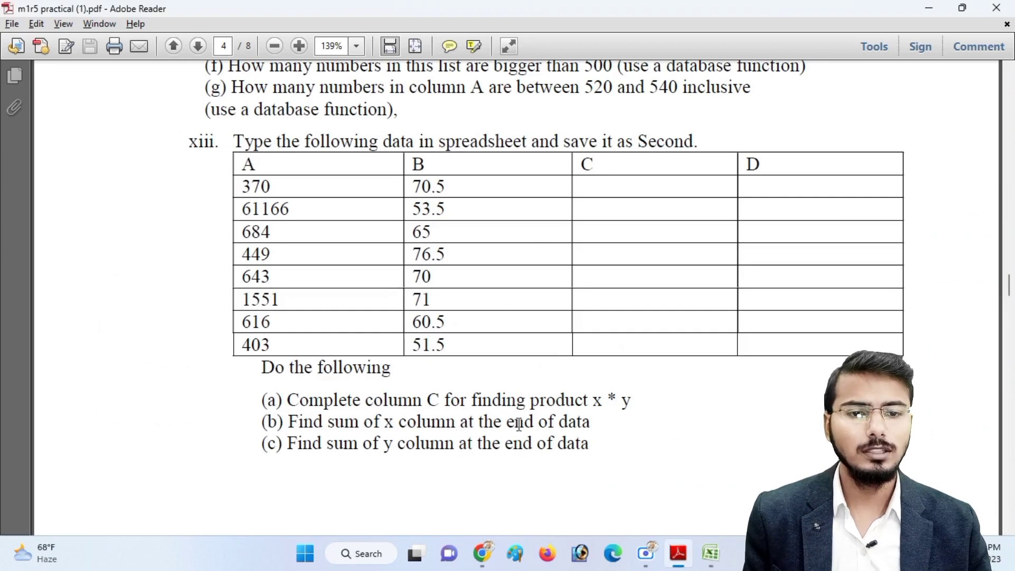
pyautogui.hotkey('alt', 'Tab')
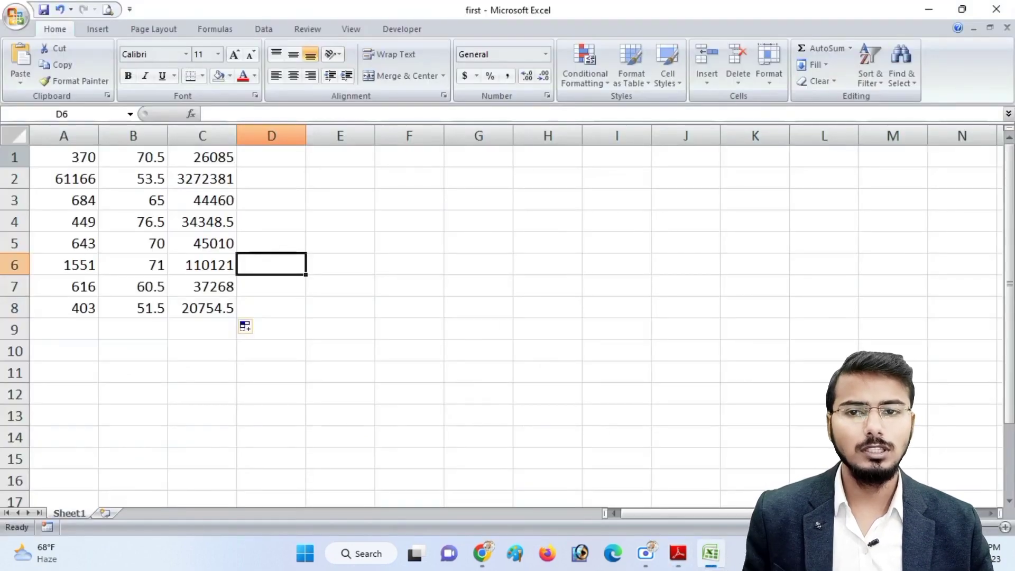
pyautogui.moveTo(81, 156); pyautogui.dragTo(75, 312)
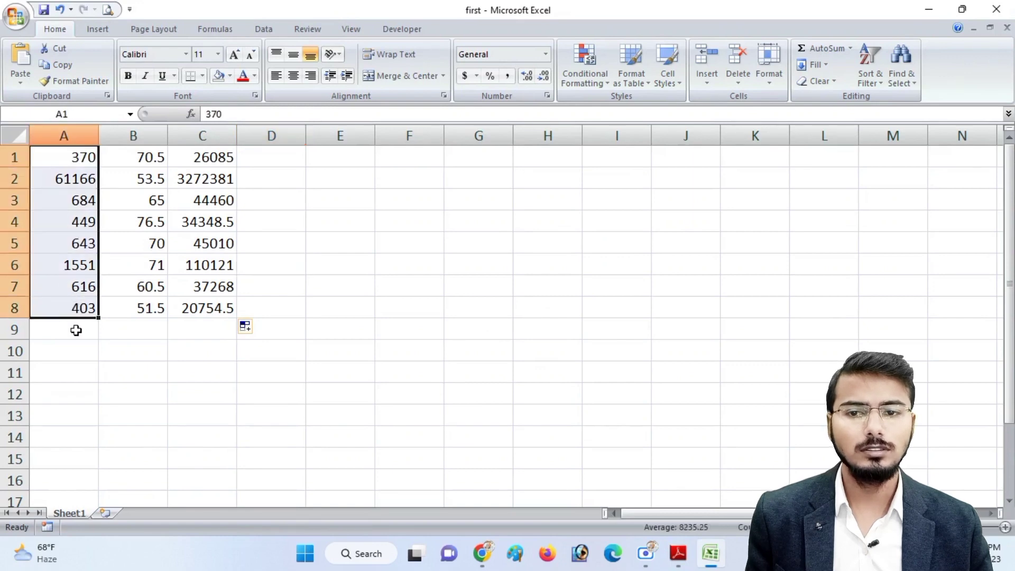
pyautogui.click(74, 328)
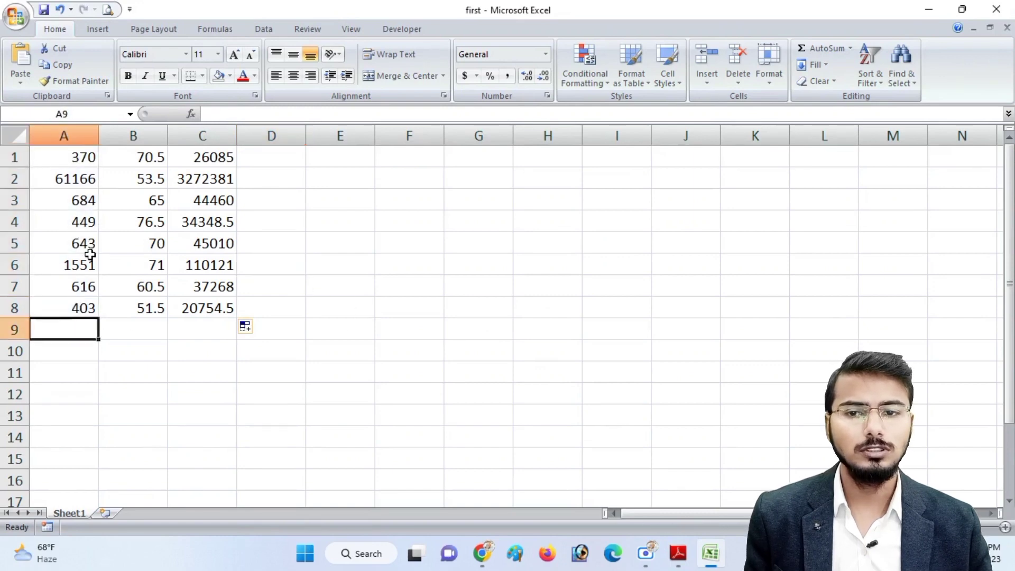
pyautogui.write('=su')
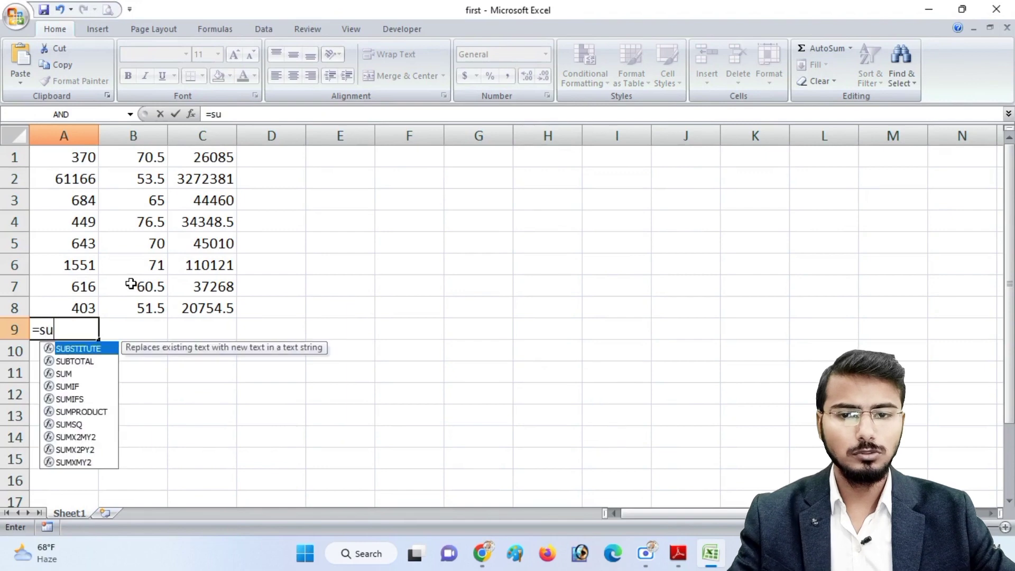
pyautogui.write('m(')
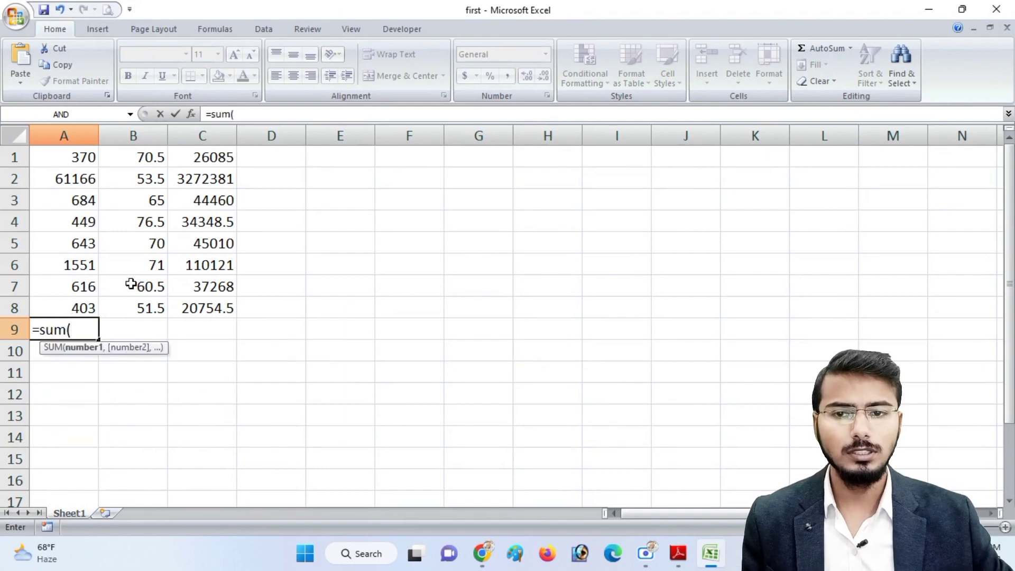
pyautogui.moveTo(62, 158); pyautogui.dragTo(65, 308)
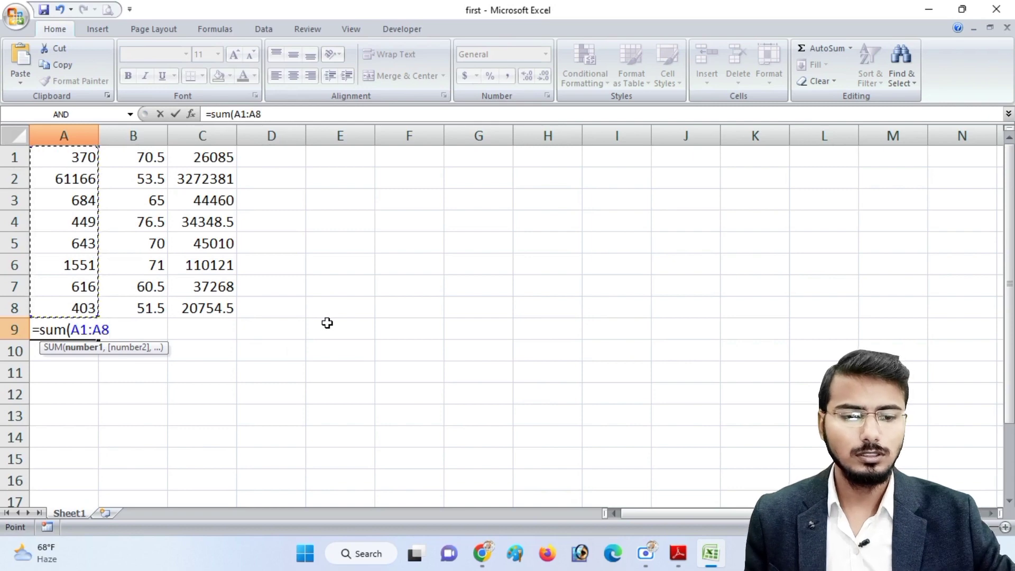
pyautogui.press('Return')
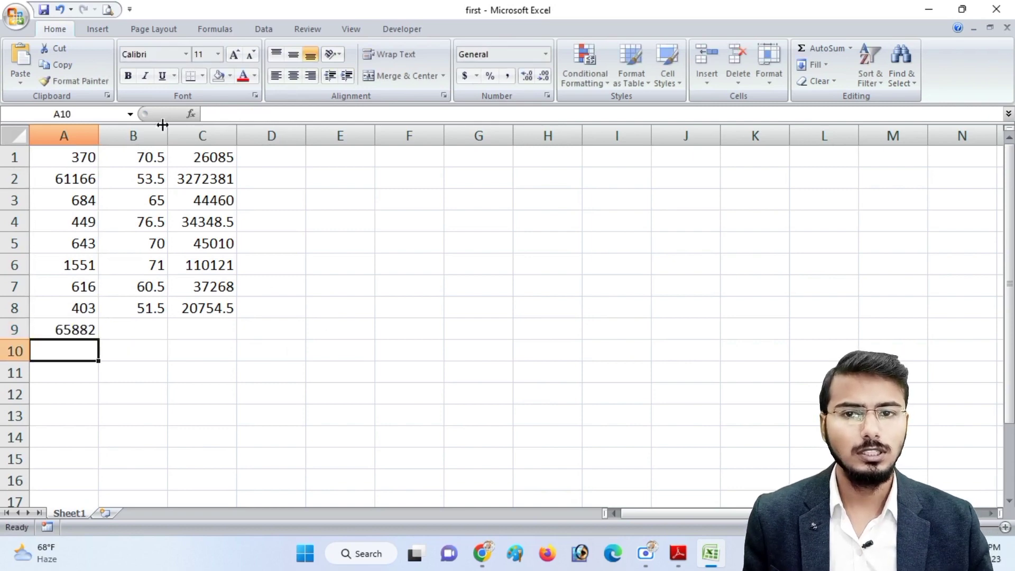
# Read task (c) in Adobe Reader, and enter =SUM(B1:B8) in cell B9 of the Excel sheet to total column B.
pyautogui.click(678, 553)
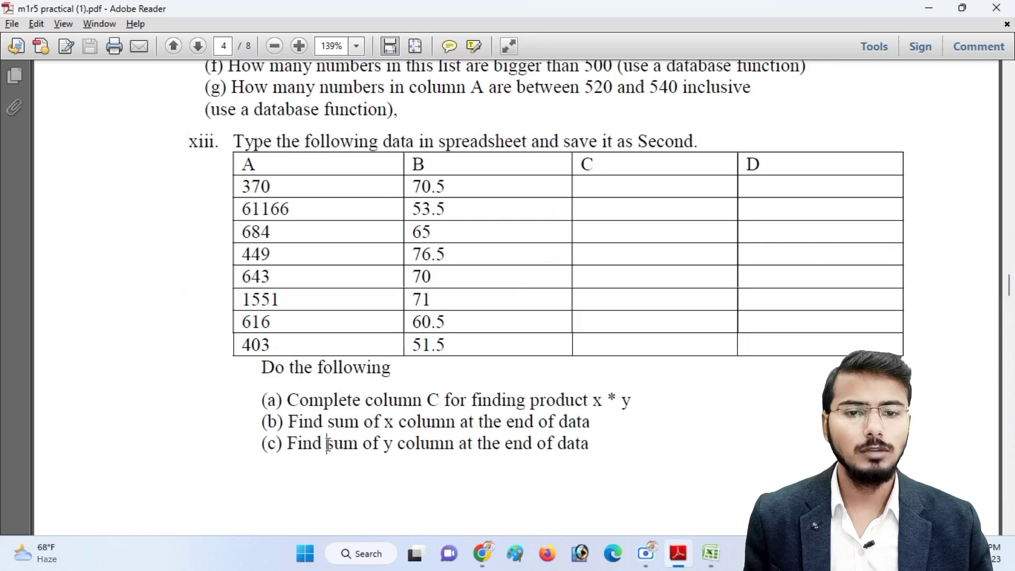
pyautogui.moveTo(327, 444); pyautogui.dragTo(552, 444)
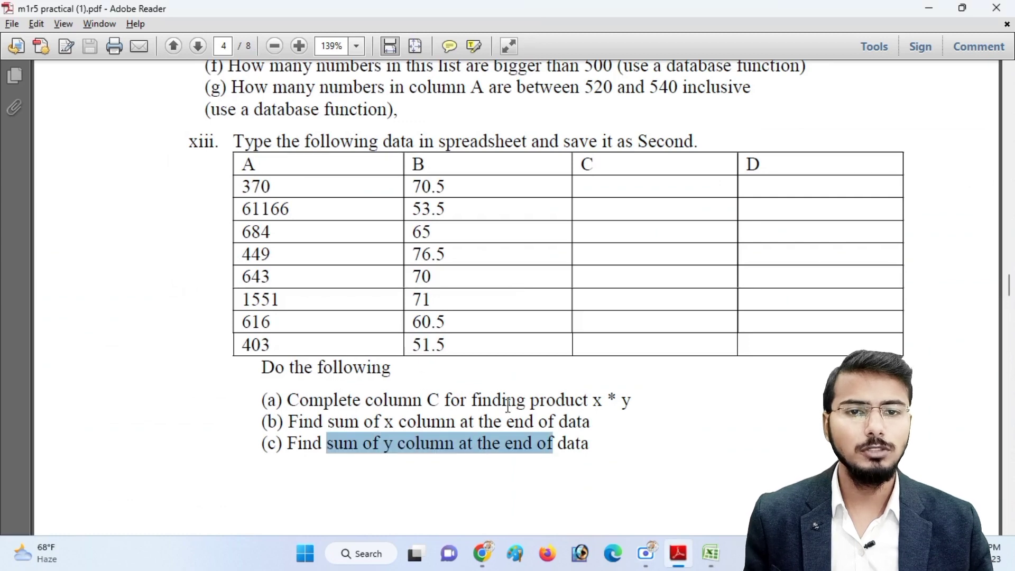
pyautogui.click(708, 562)
pyautogui.click(147, 324)
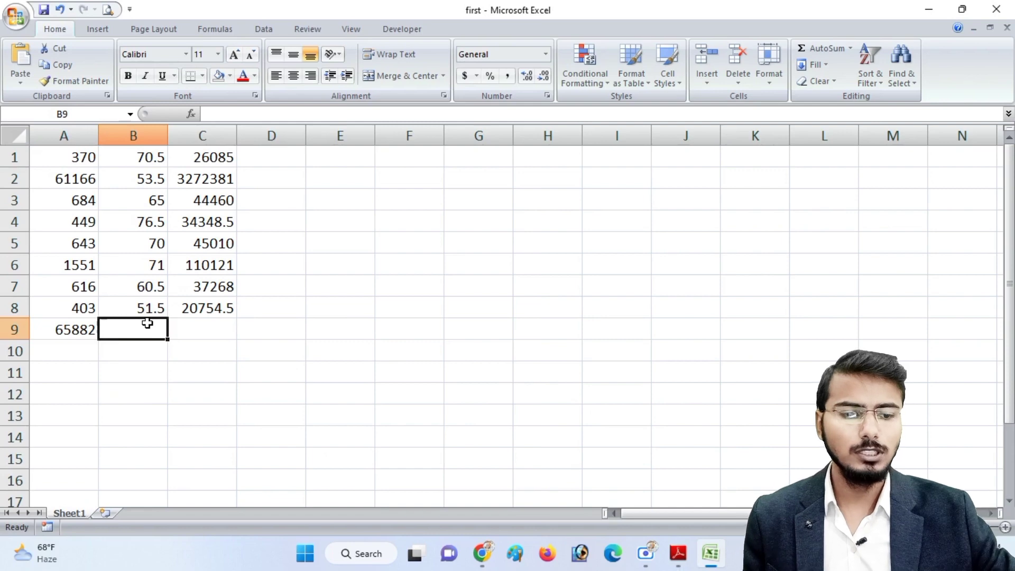
pyautogui.write('=sum')
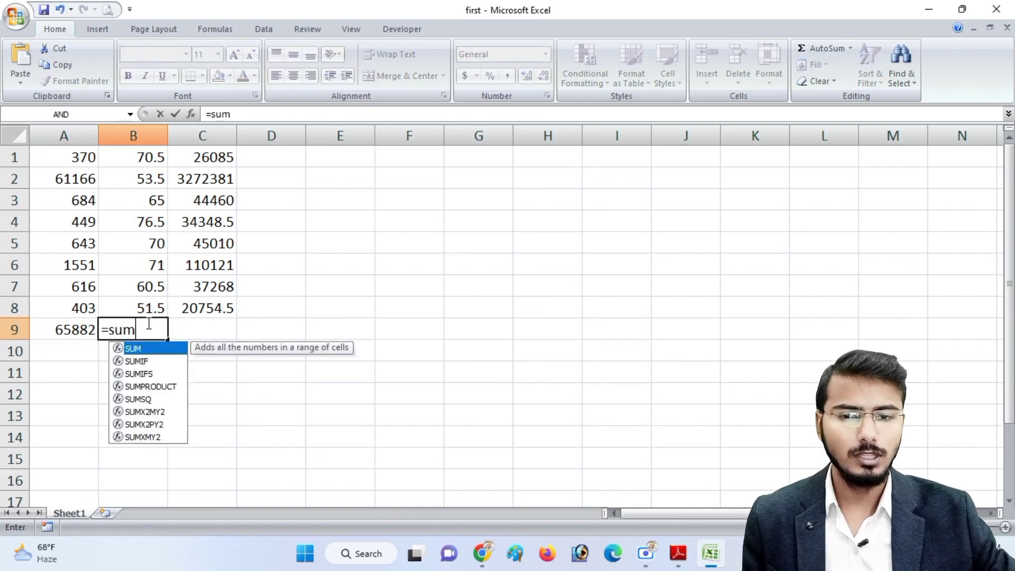
pyautogui.write('(')
pyautogui.moveTo(153, 157); pyautogui.dragTo(153, 308)
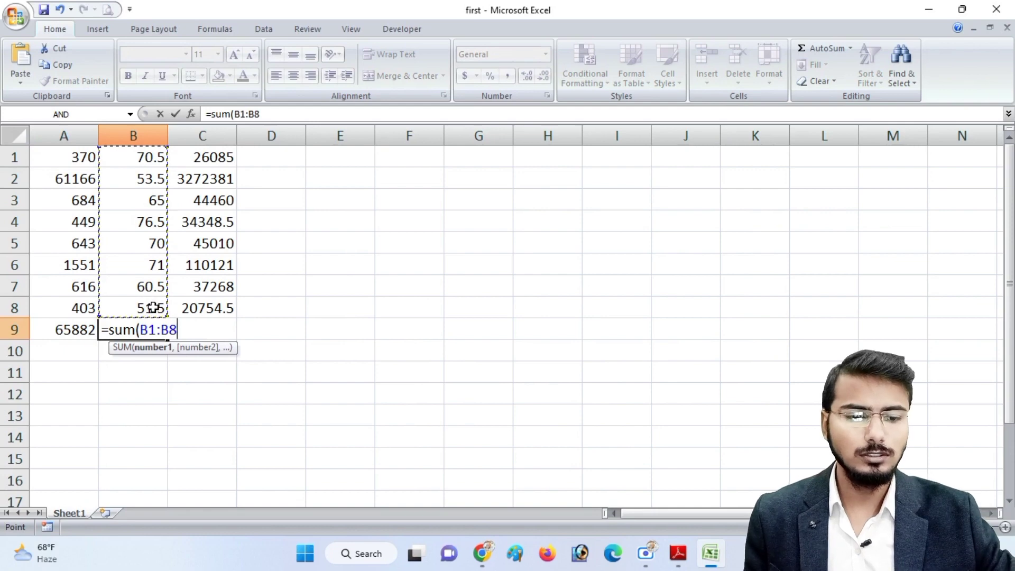
pyautogui.write(')')
pyautogui.press('Return')
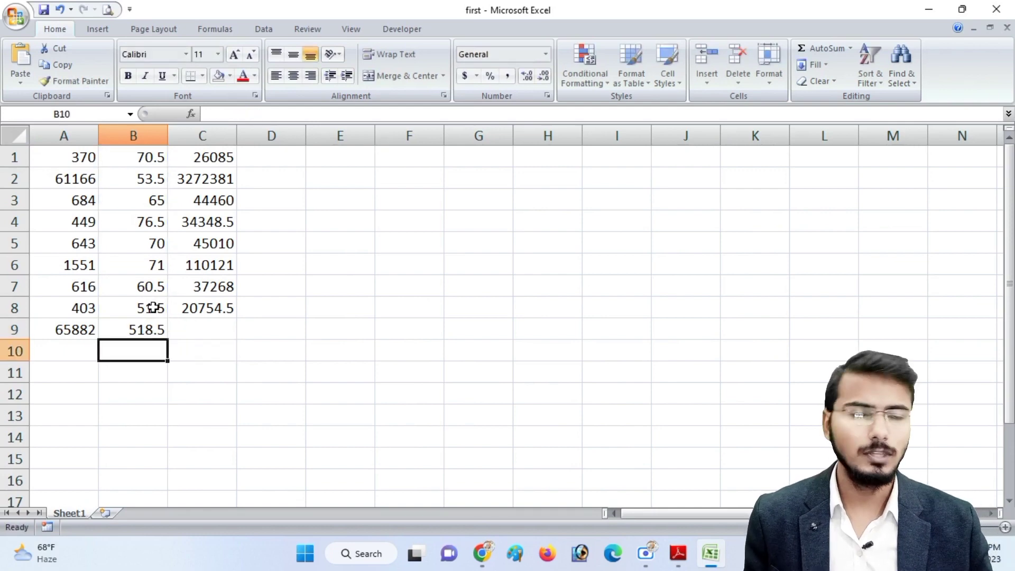
# Read task (d) of exercise xiii on page 5 in Adobe Reader, and return to the Excel sheet.
pyautogui.hotkey('alt', 'Tab')
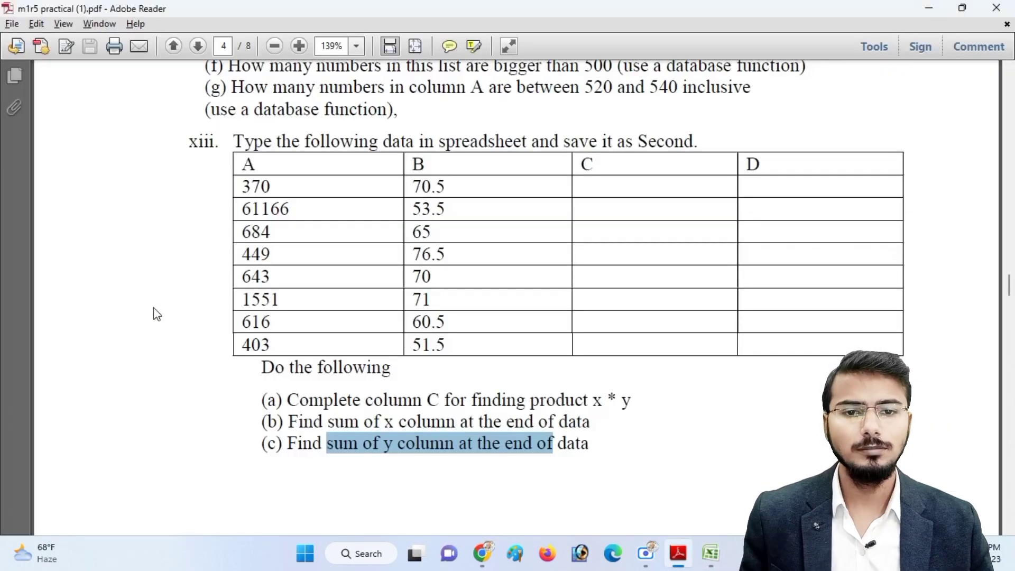
pyautogui.scroll(-3, 341, 376)
pyautogui.scroll(-4, 341, 376)
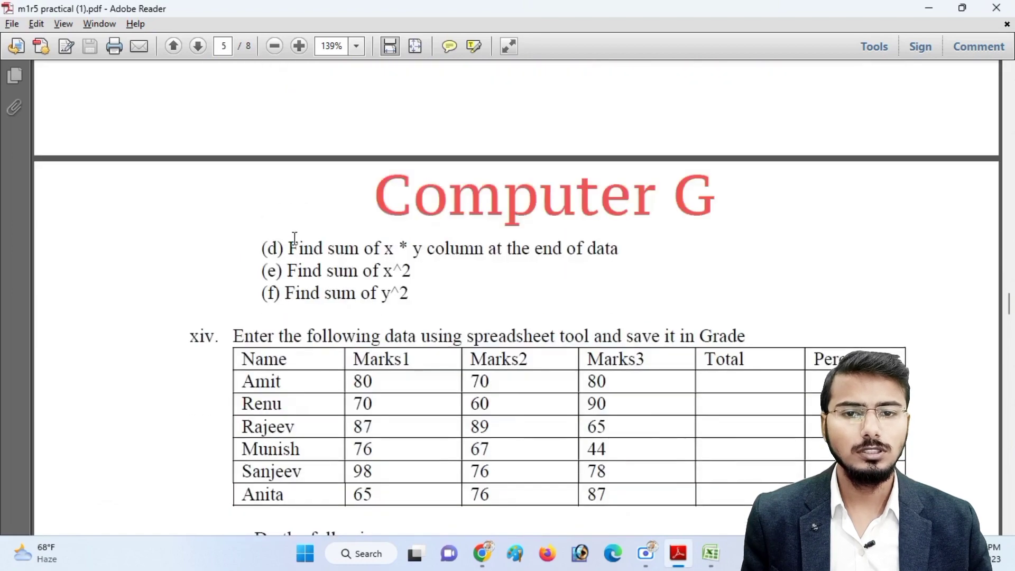
pyautogui.moveTo(291, 246); pyautogui.dragTo(603, 253)
pyautogui.hotkey('alt', 'Tab')
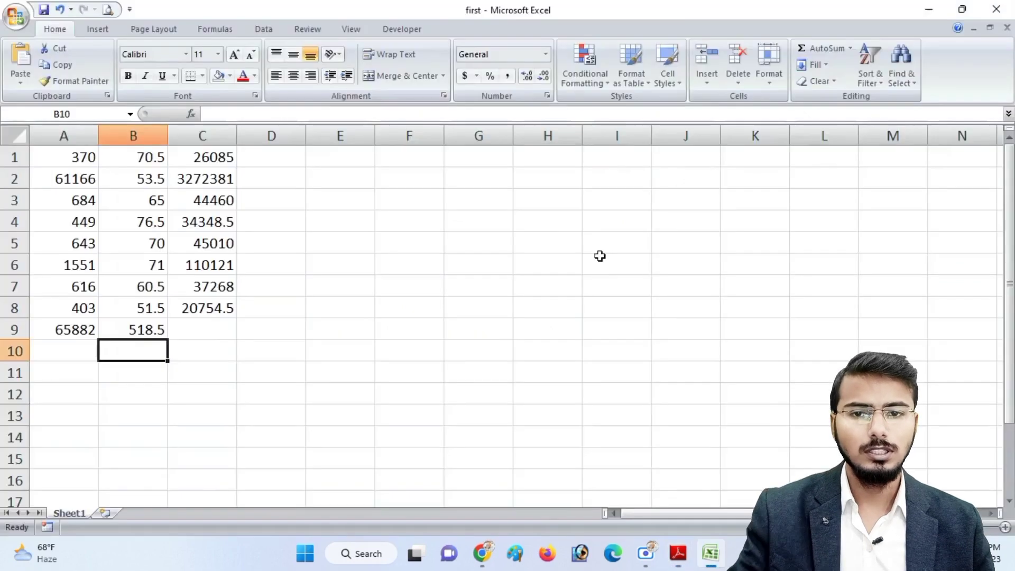
# Enter the formula =A9*B9 in cell C9 to multiply the totals of columns A and B.
pyautogui.click(135, 329)
pyautogui.click(72, 330)
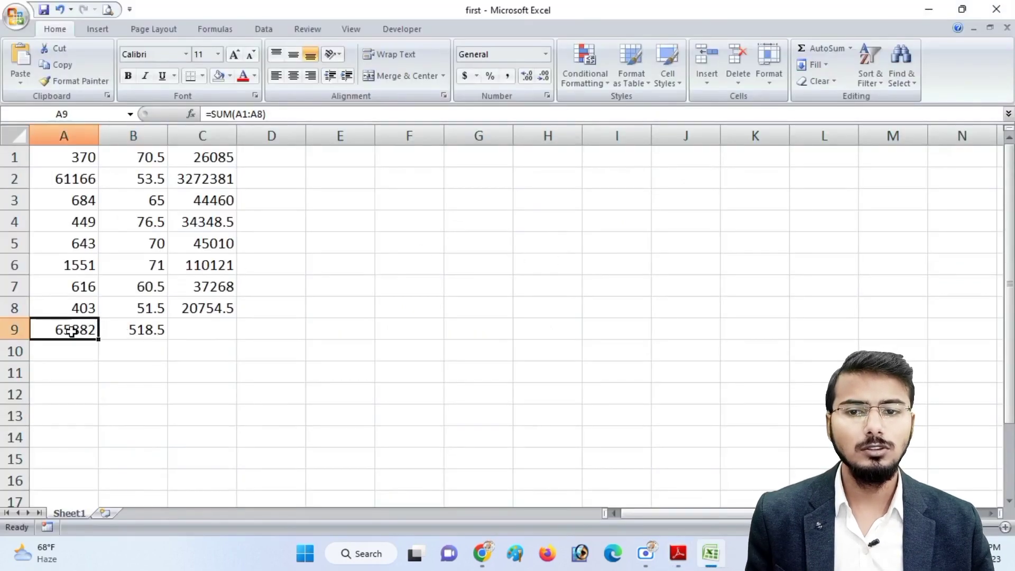
pyautogui.click(159, 328)
pyautogui.click(211, 330)
pyautogui.write('=')
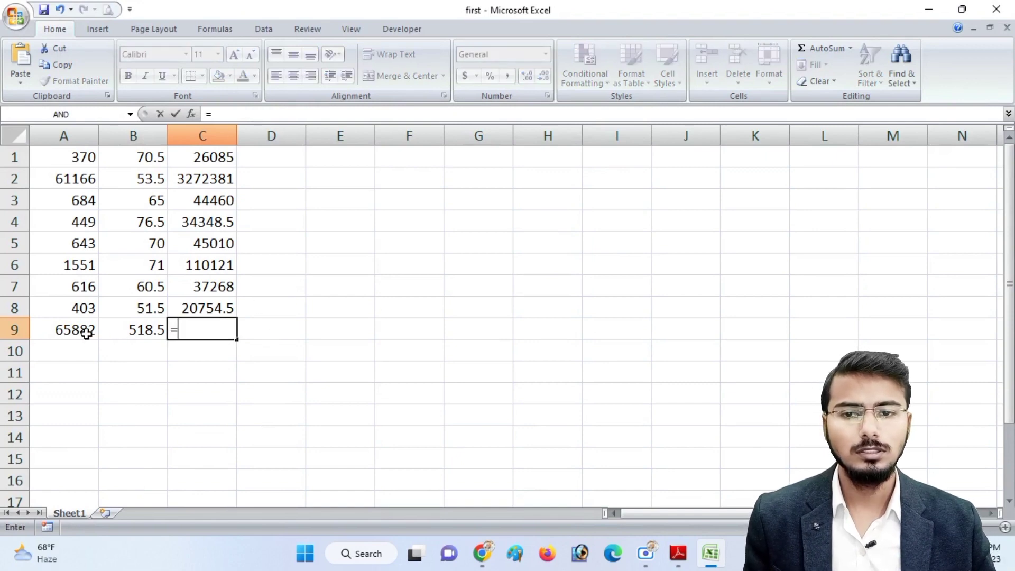
pyautogui.click(87, 332)
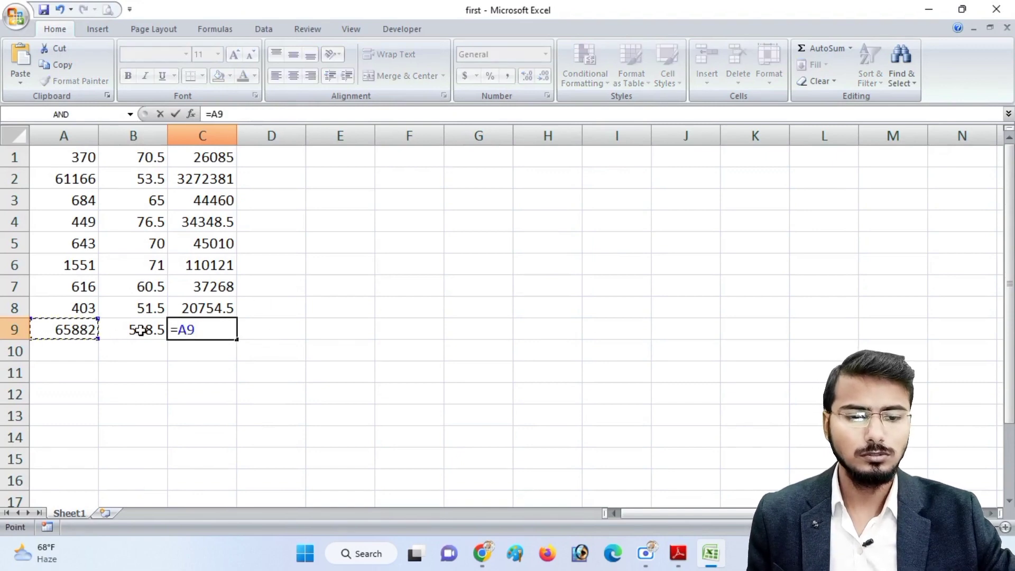
pyautogui.write('*')
pyautogui.click(140, 331)
pyautogui.press('Return')
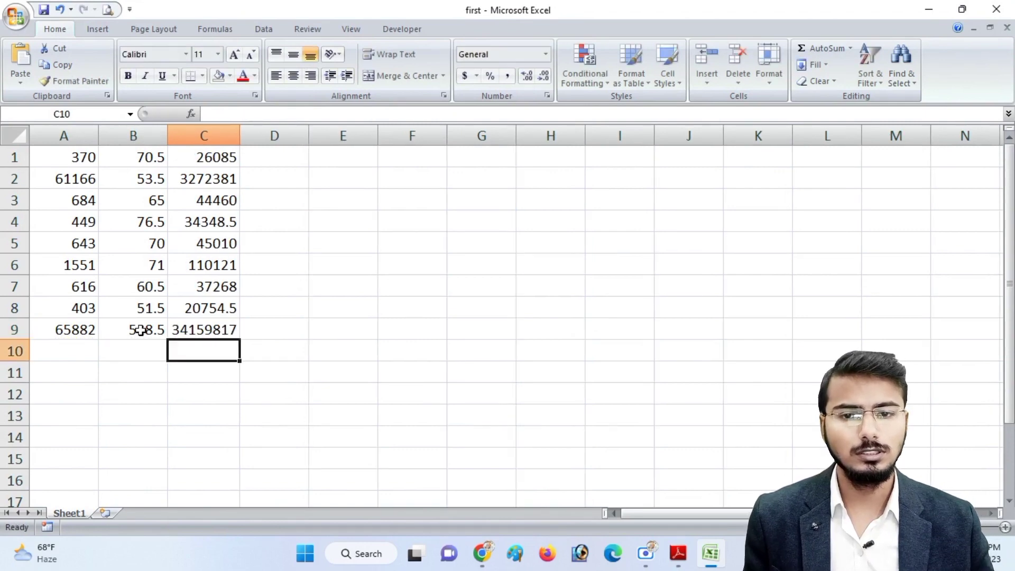
pyautogui.click(198, 329)
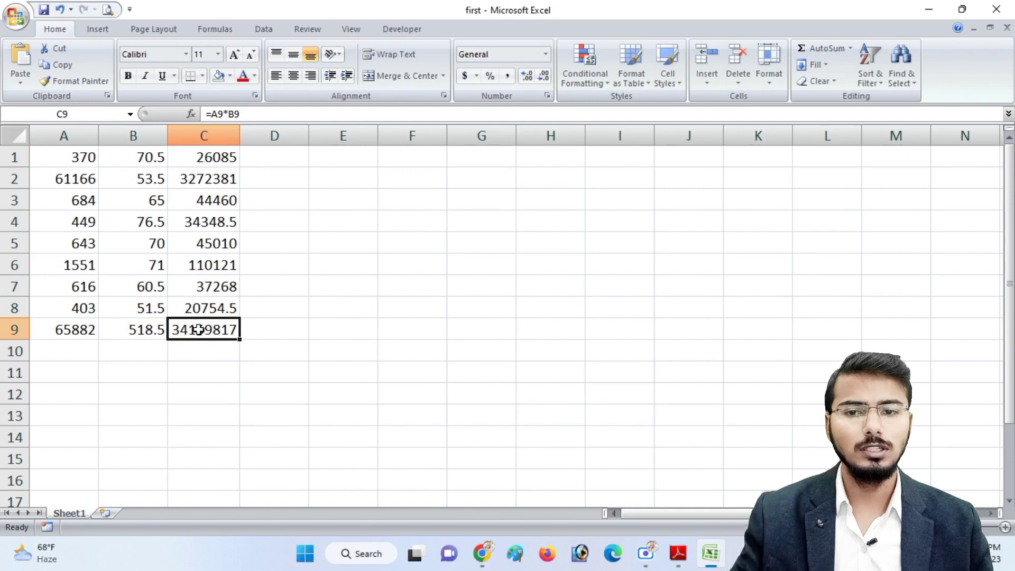
# Check task (e) about the sum of x^2 in Adobe Reader, and return to the Excel sheet.
pyautogui.hotkey('alt', 'Tab')
pyautogui.click(411, 271)
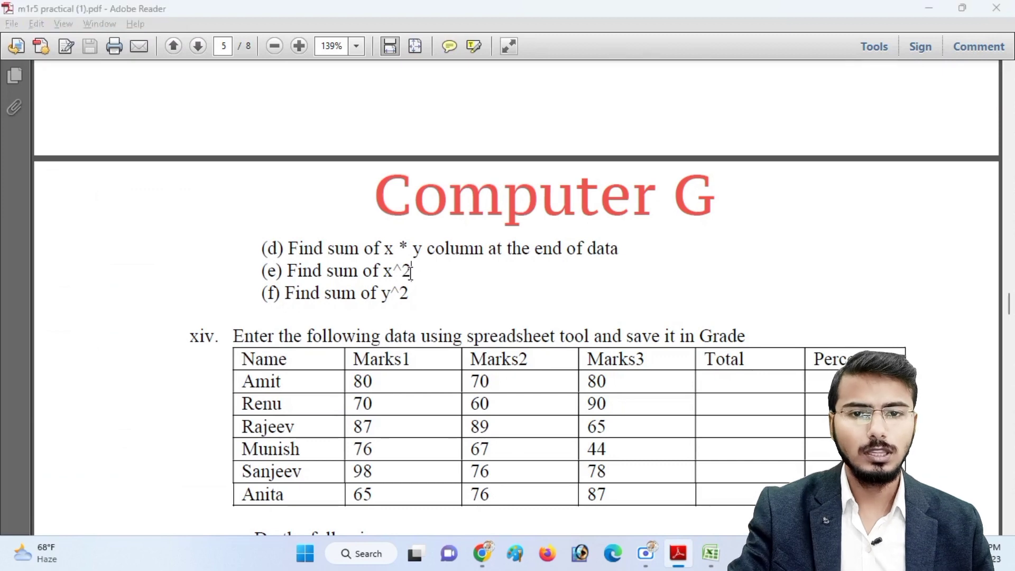
pyautogui.hotkey('alt', 'Tab')
# Enter =A1*A1 in cell D1 to square the column A value, and fill the formula down to D8.
pyautogui.click(81, 156)
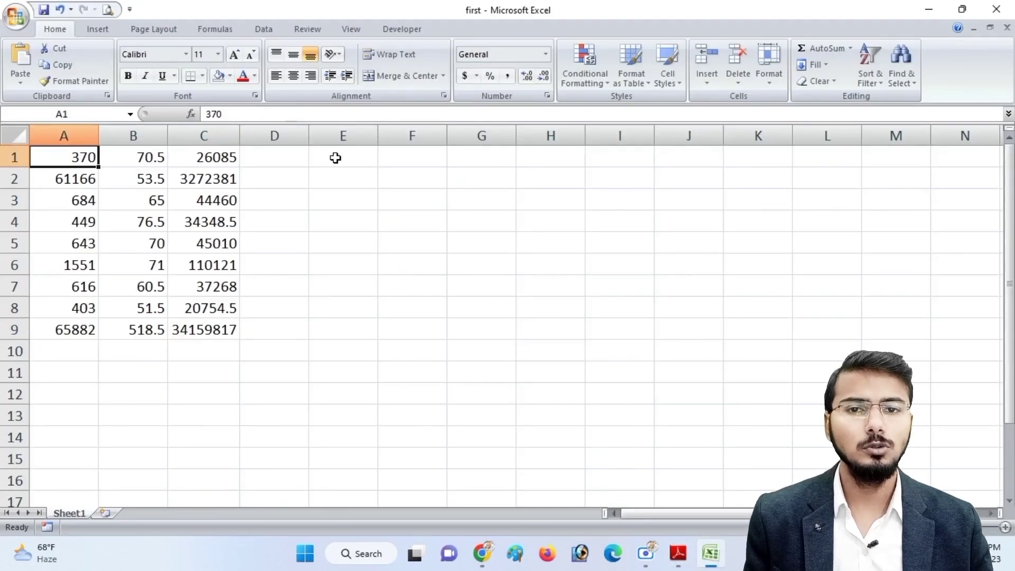
pyautogui.click(275, 161)
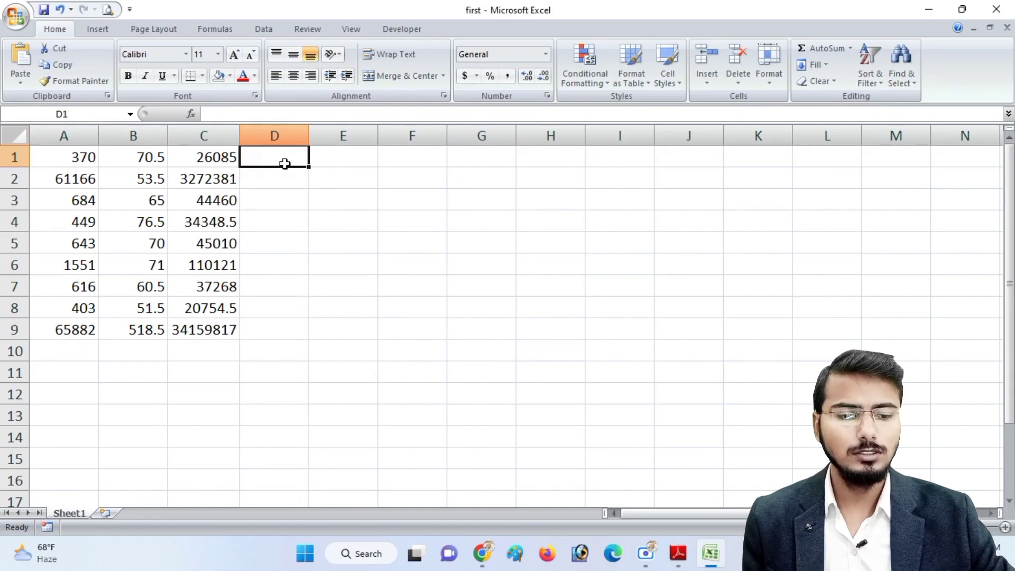
pyautogui.write('=')
pyautogui.click(92, 160)
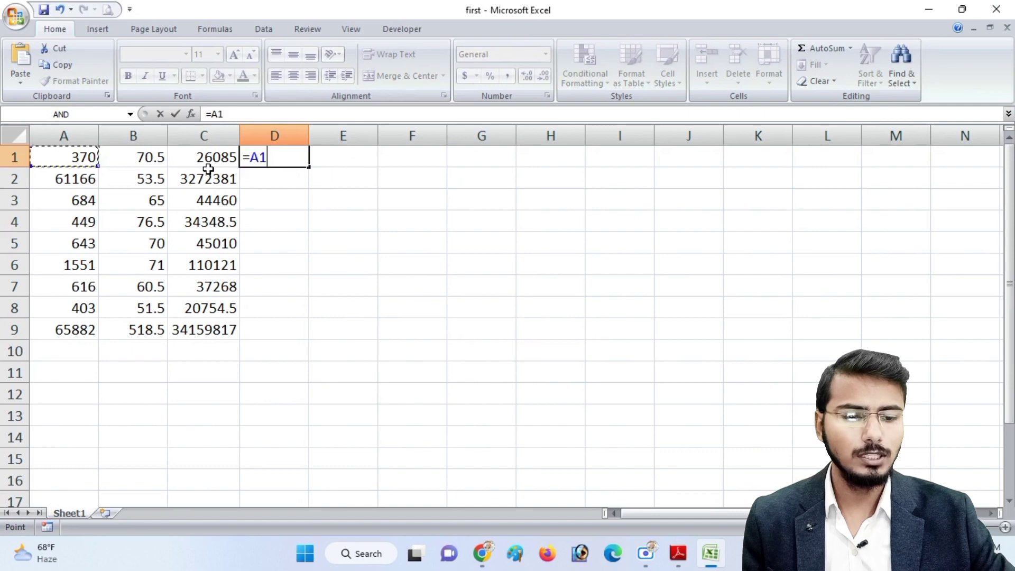
pyautogui.write('*')
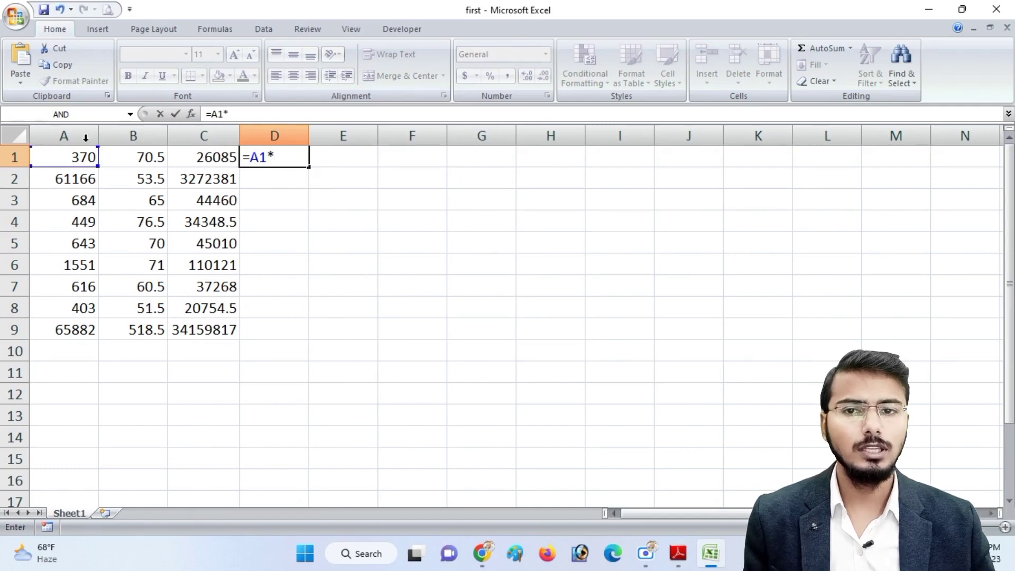
pyautogui.click(75, 159)
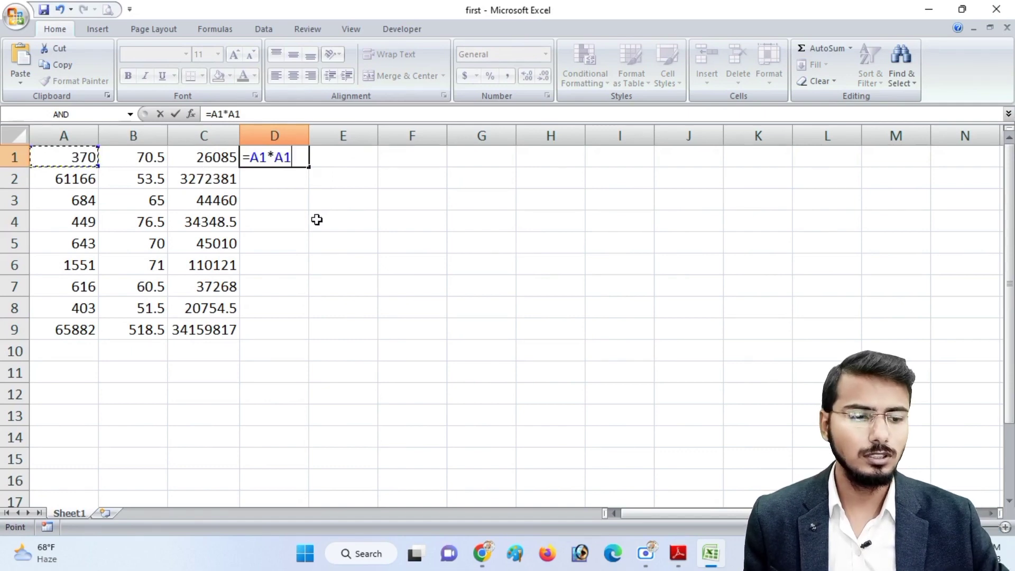
pyautogui.press('Return')
pyautogui.click(277, 156)
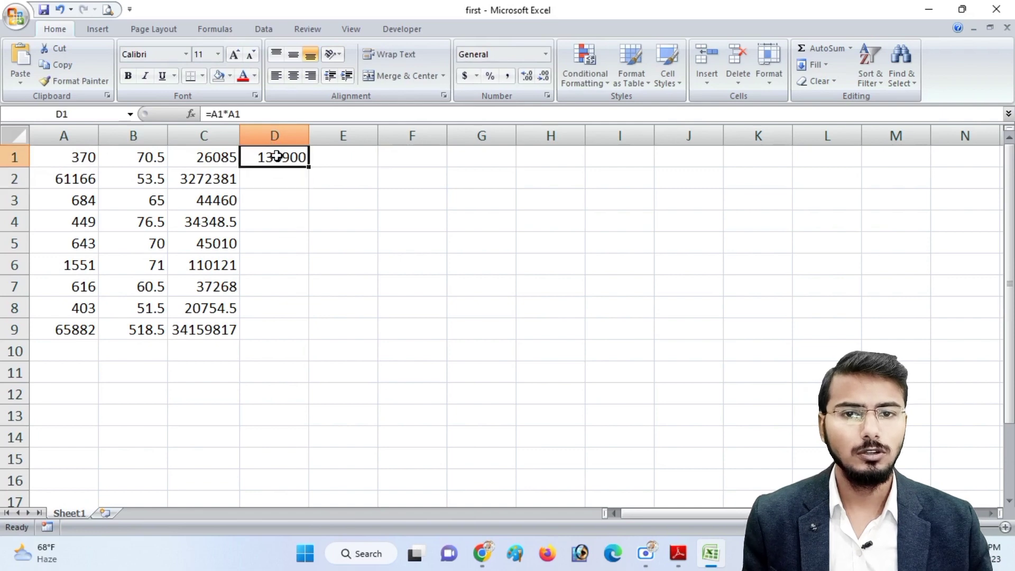
pyautogui.moveTo(308, 167); pyautogui.dragTo(310, 329)
# Enter =SUM(D1:D8) in cell D9 to total the squared values.
pyautogui.click(282, 336)
pyautogui.write('=')
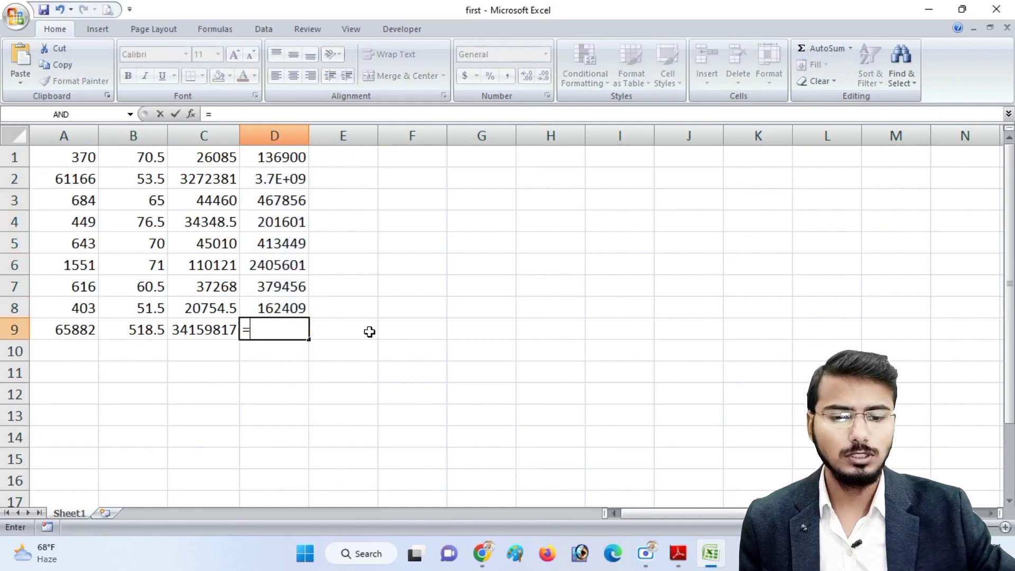
pyautogui.write('s')
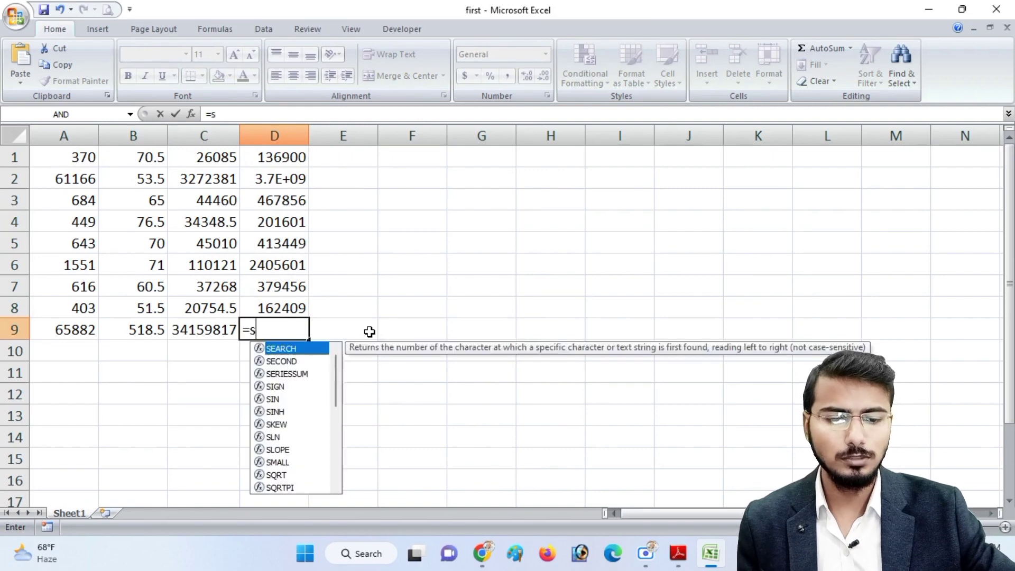
pyautogui.write('um(')
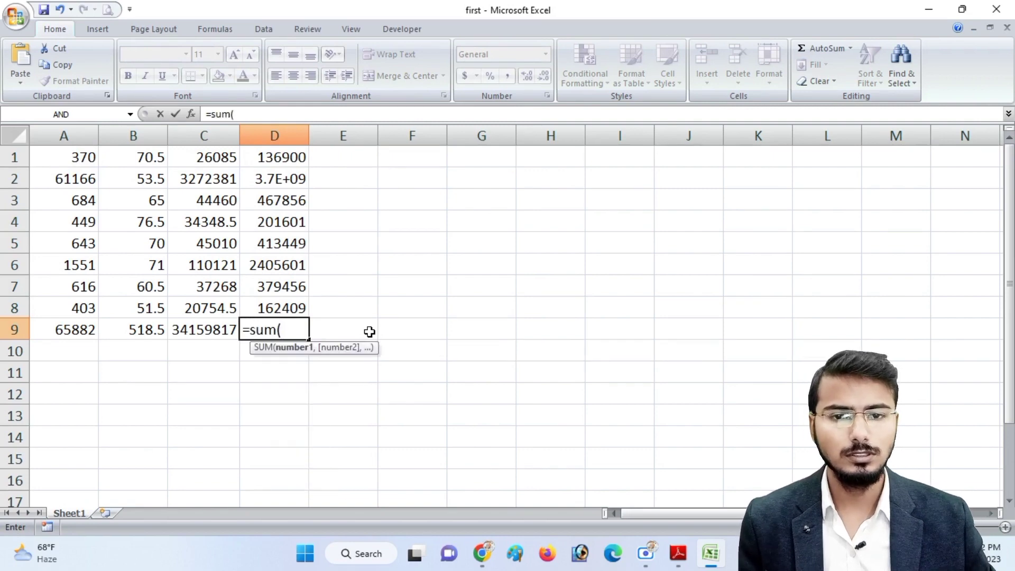
pyautogui.moveTo(268, 157); pyautogui.dragTo(285, 303)
pyautogui.write(')')
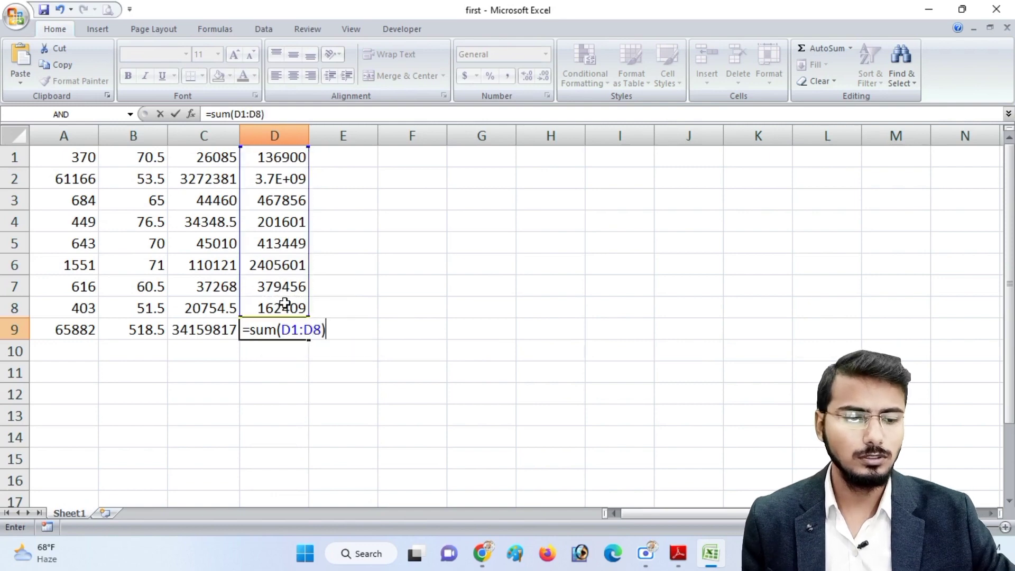
pyautogui.press('Return')
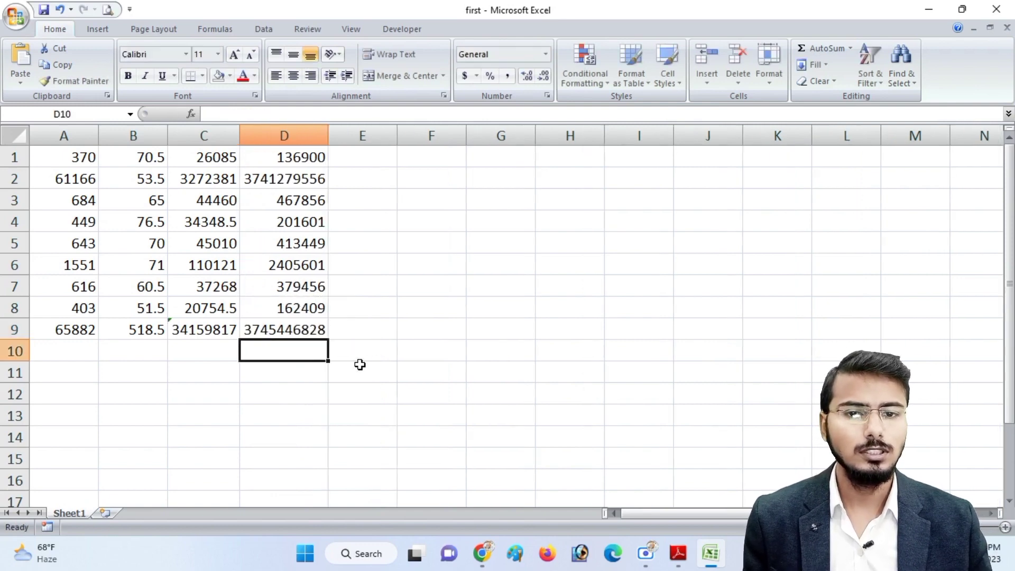
# Read task (f) and review the exercise xiii data and tasks in Adobe Reader, and return to the column A total in the Excel sheet.
pyautogui.hotkey('alt', 'Tab')
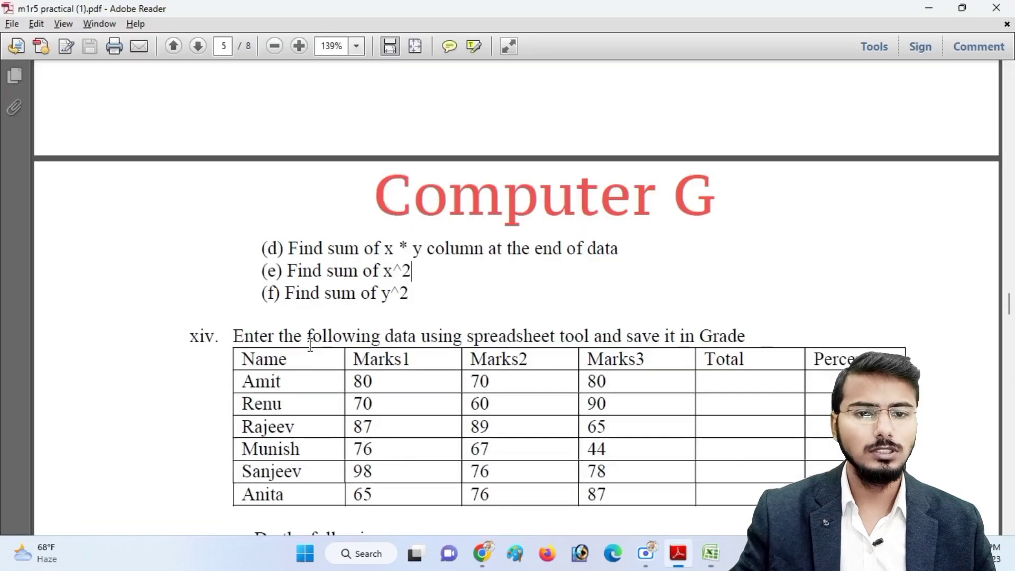
pyautogui.moveTo(286, 292); pyautogui.dragTo(410, 297)
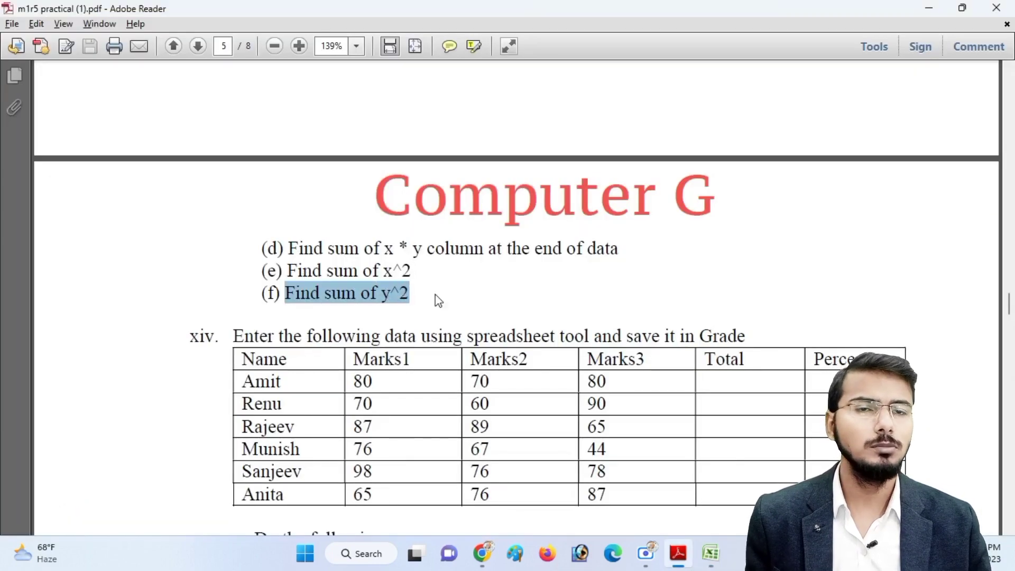
pyautogui.scroll(10, 438, 297)
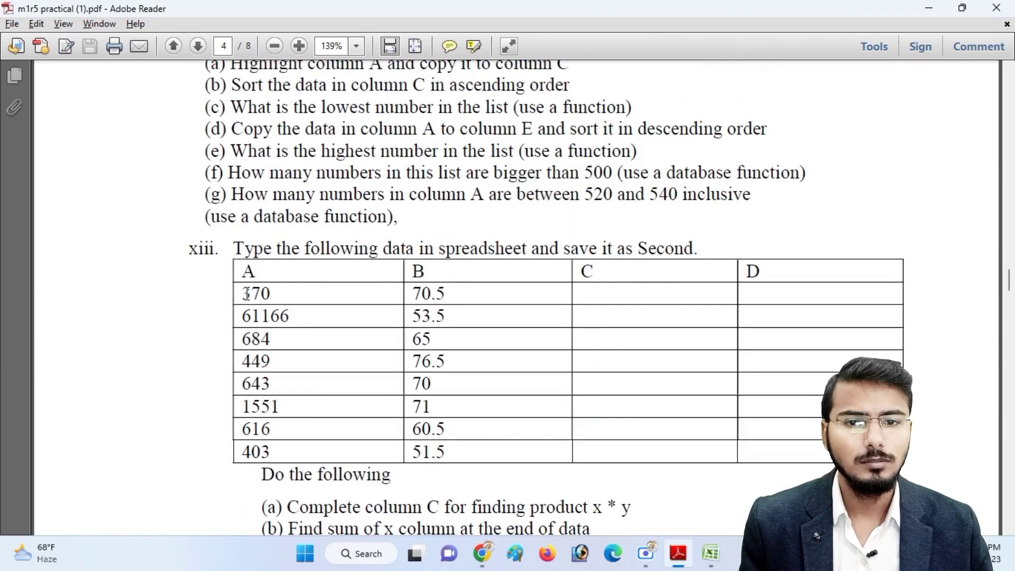
pyautogui.scroll(-3, 646, 369)
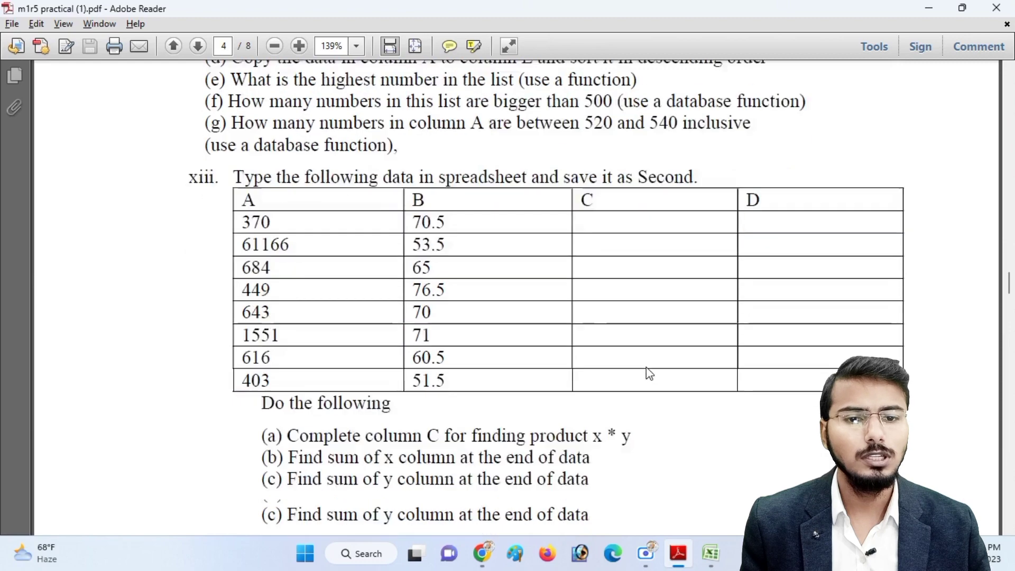
pyautogui.moveTo(249, 174); pyautogui.dragTo(255, 322)
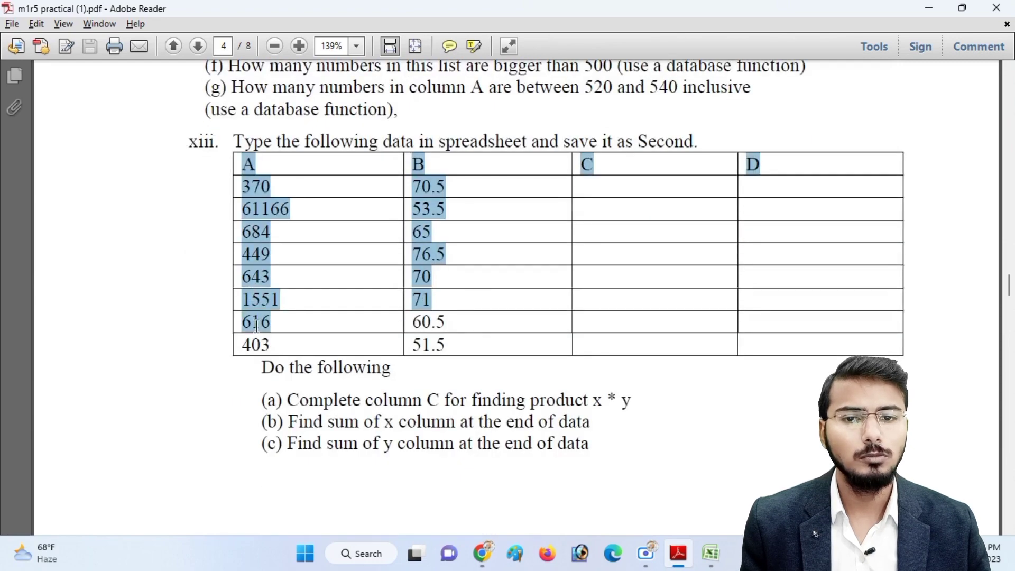
pyautogui.click(258, 364)
pyautogui.moveTo(421, 186); pyautogui.dragTo(435, 355)
pyautogui.click(435, 355)
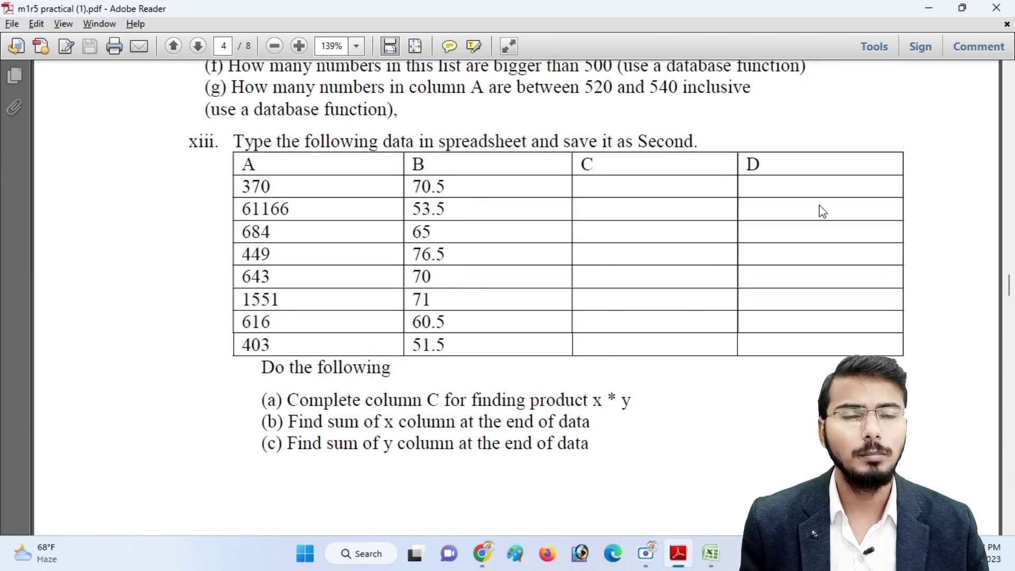
pyautogui.scroll(-2, 569, 386)
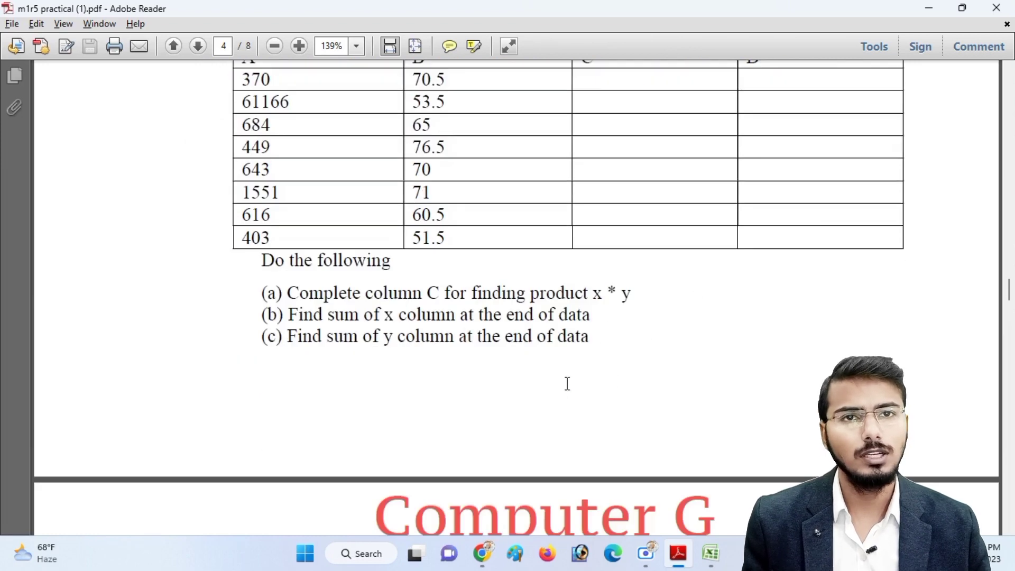
pyautogui.hotkey('alt', 'Tab')
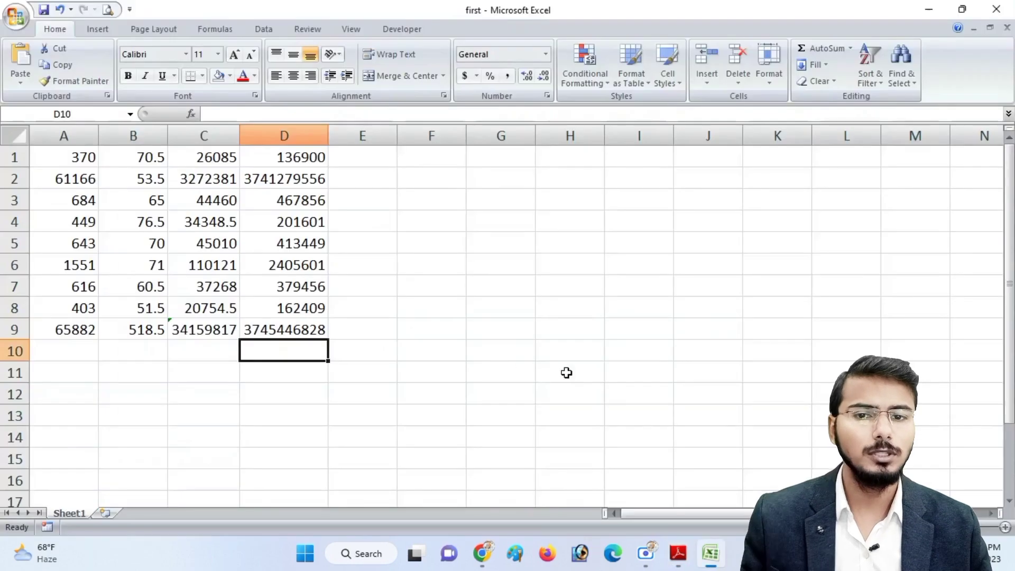
pyautogui.click(82, 328)
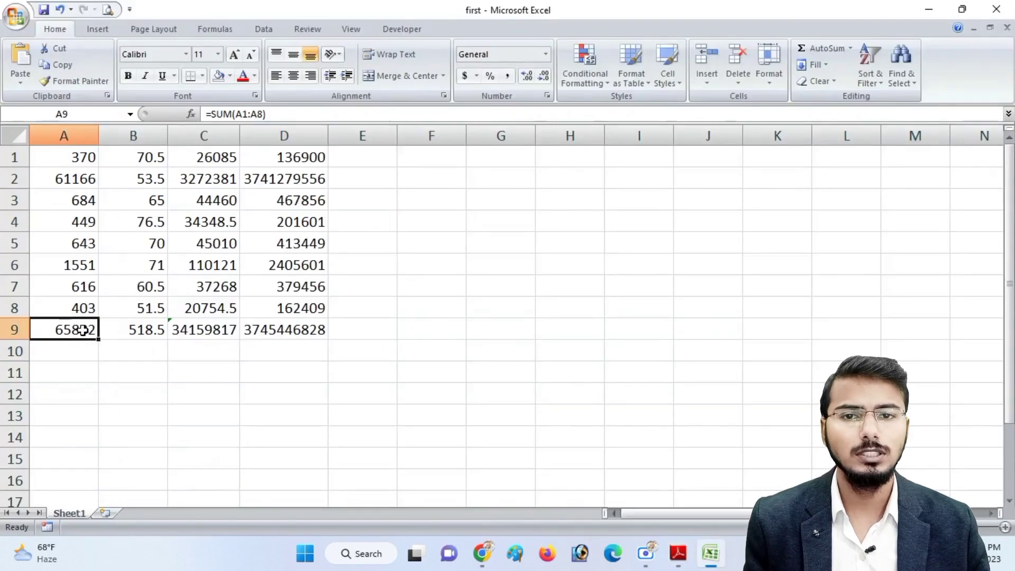
# Review the column totals in row 9 and the product and squaring formulas in C2 and D2.
pyautogui.click(148, 326)
pyautogui.click(216, 180)
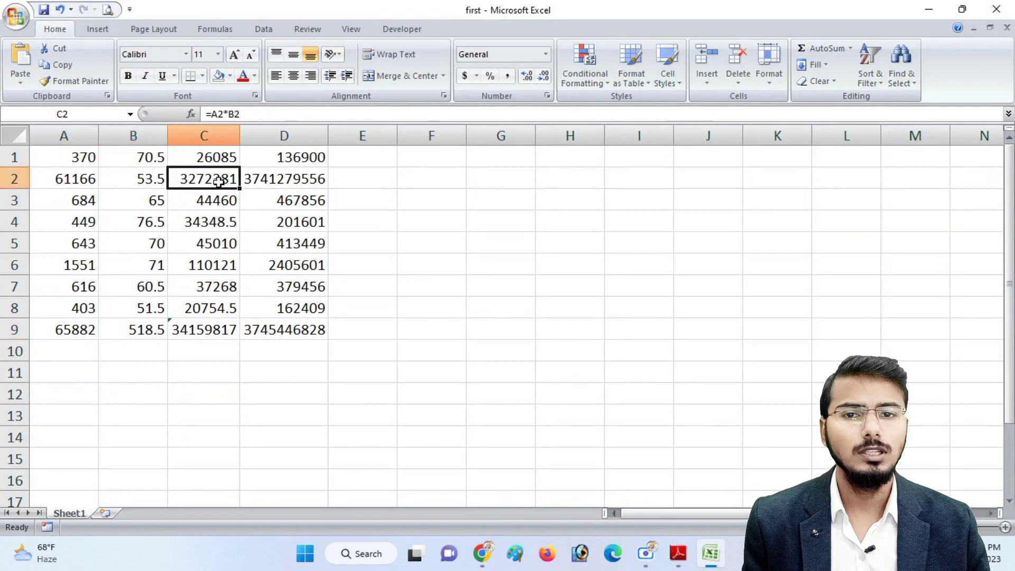
pyautogui.click(274, 179)
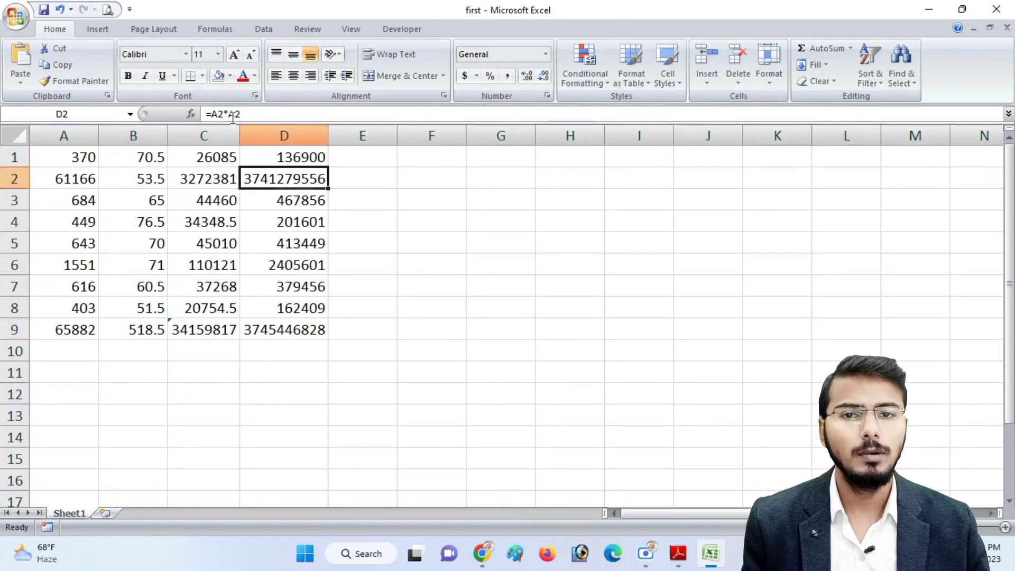
pyautogui.moveTo(210, 116); pyautogui.dragTo(241, 115)
pyautogui.click(317, 265)
pyautogui.click(294, 328)
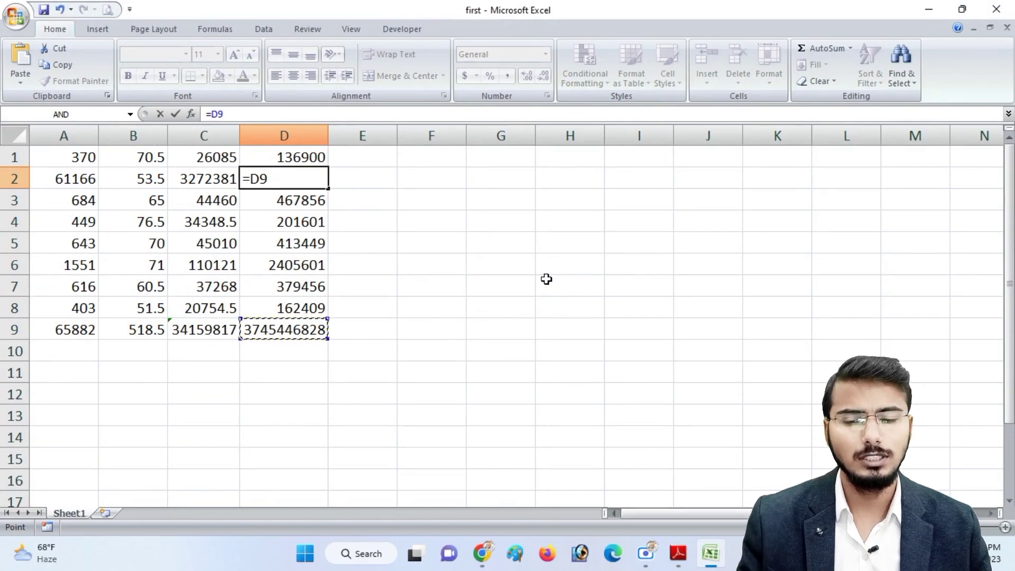
# Switch to Adobe Reader and review the marks table of exercise xiv.
pyautogui.hotkey('alt', 'Tab')
pyautogui.scroll(-10, 544, 279)
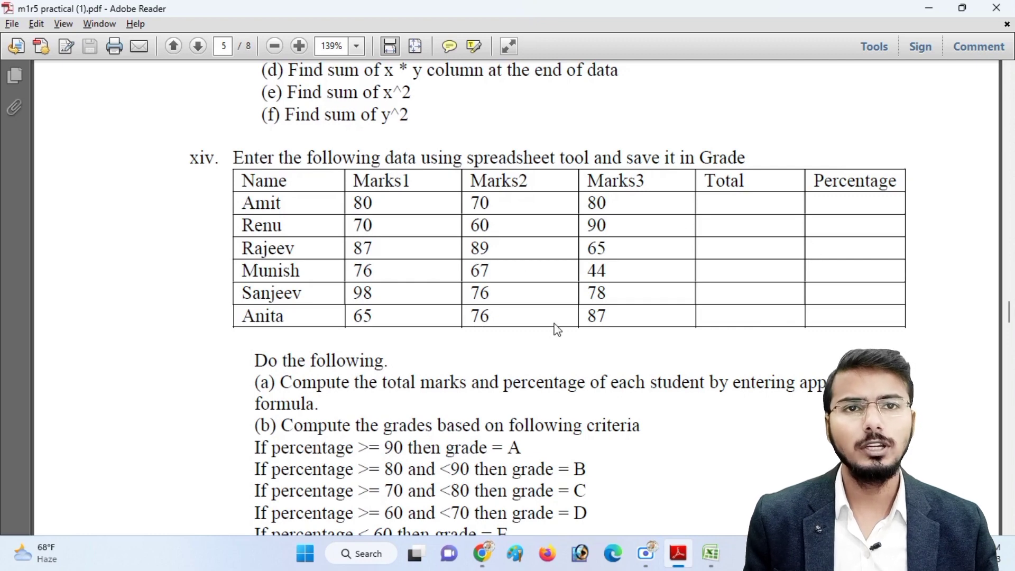
pyautogui.moveTo(243, 180); pyautogui.dragTo(763, 320)
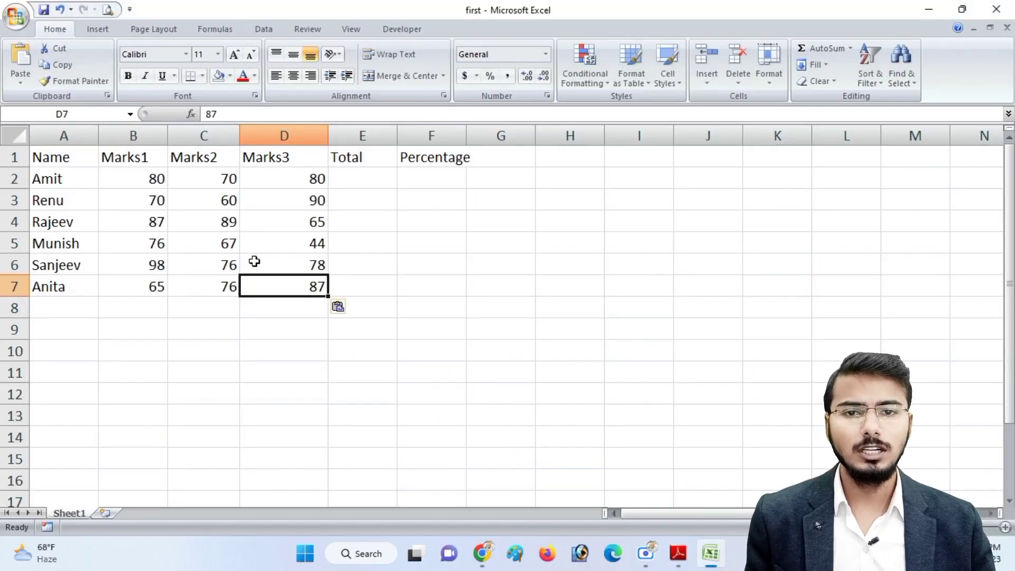
# Read task (a) of exercise xiv in Adobe Reader about computing each student's total marks and percentage.
pyautogui.hotkey('alt', 'Tab')
pyautogui.scroll(-3, 419, 310)
pyautogui.click(343, 294)
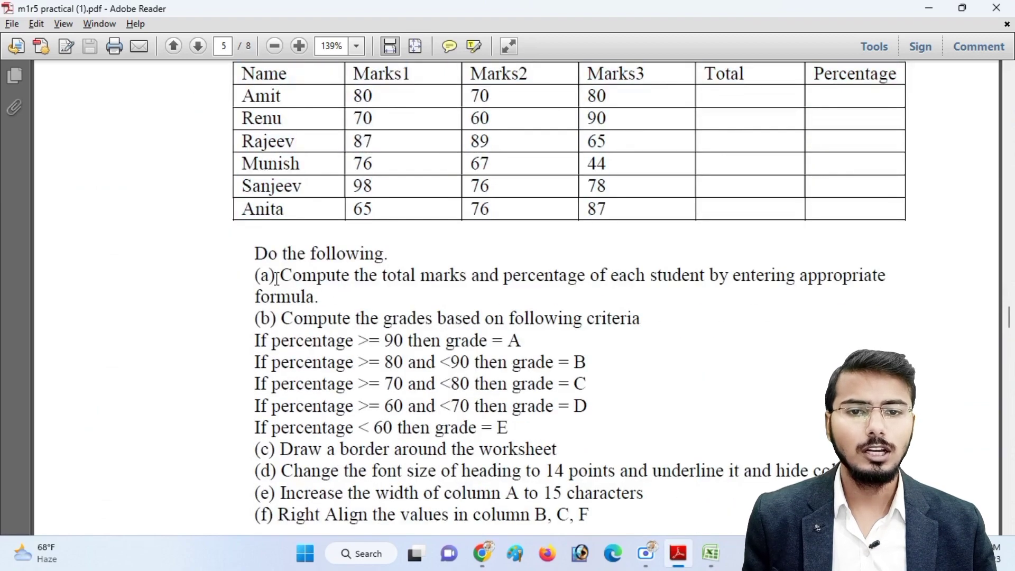
pyautogui.moveTo(276, 278); pyautogui.dragTo(320, 297)
pyautogui.scroll(2, 581, 248)
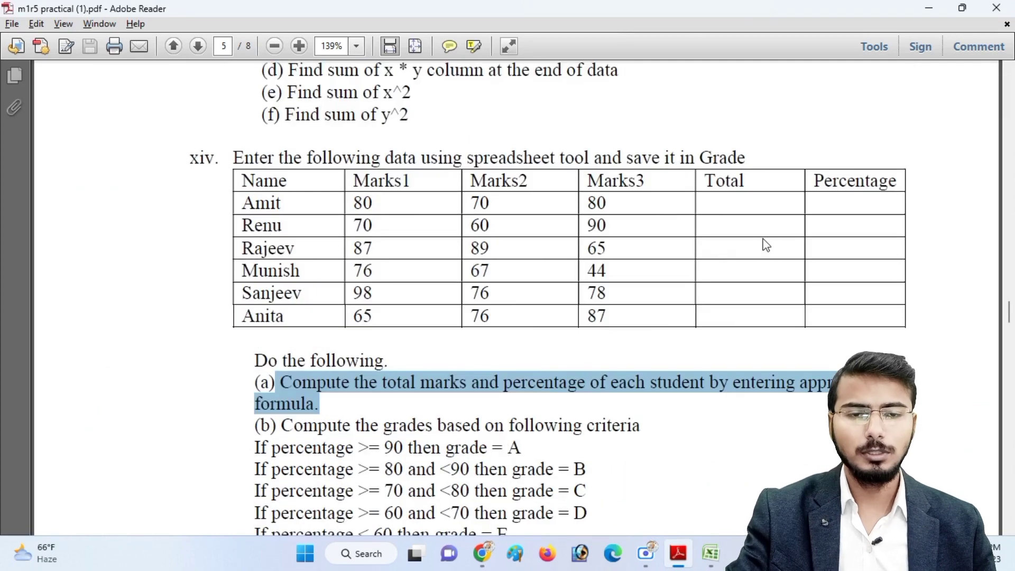
# Return to the Excel sheet and enter =SUM(B2:D2) in cell E2 to total the first student's marks.
pyautogui.hotkey('alt', 'Tab')
pyautogui.click(365, 180)
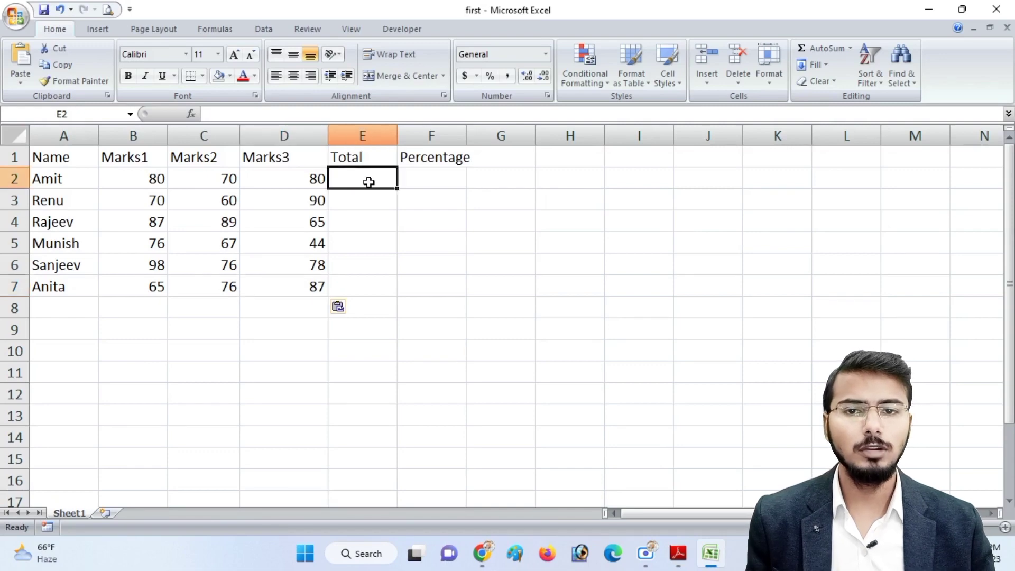
pyautogui.write('=su')
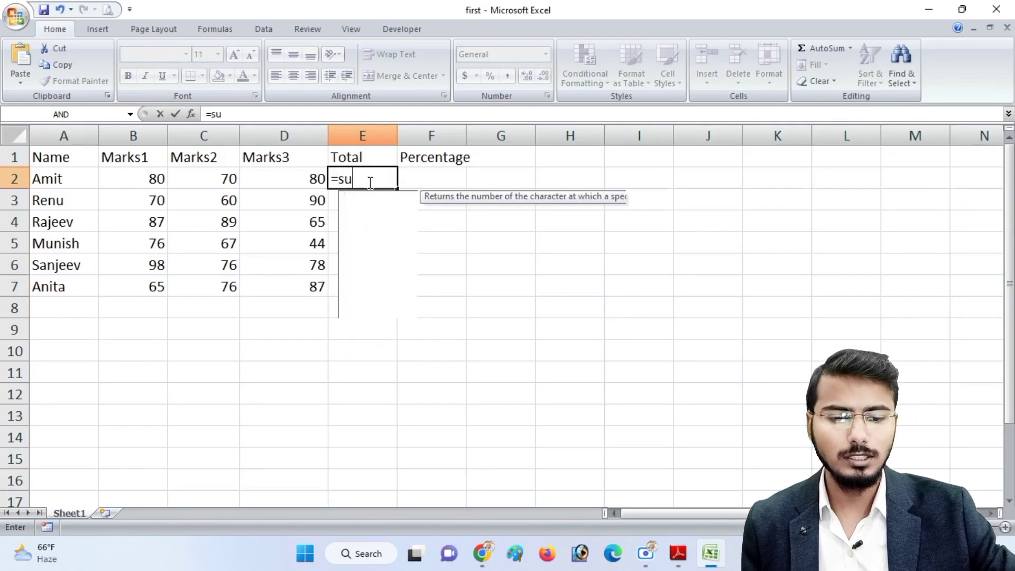
pyautogui.write('m(')
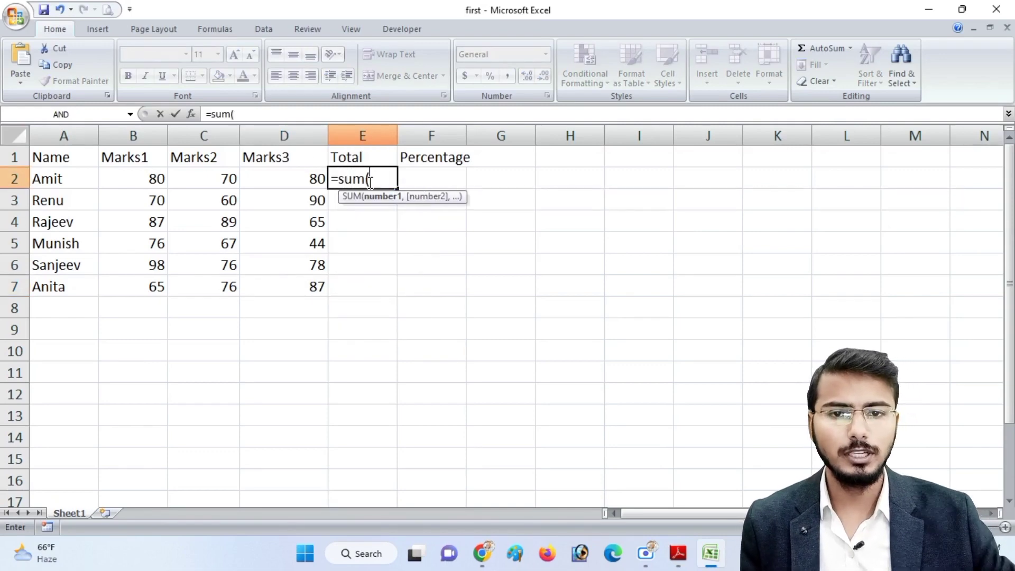
pyautogui.click(149, 180)
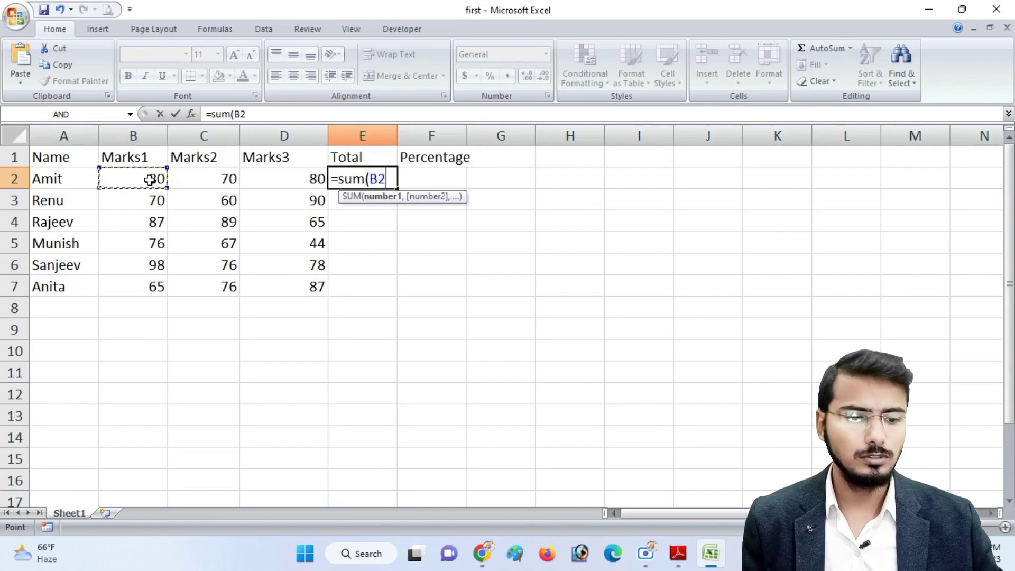
pyautogui.press('F8')
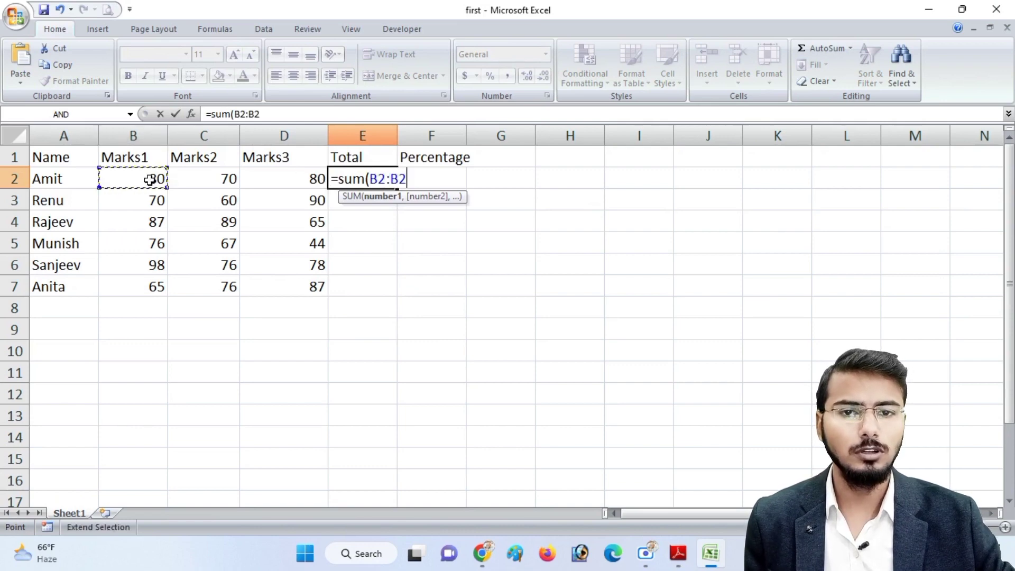
pyautogui.click(312, 179)
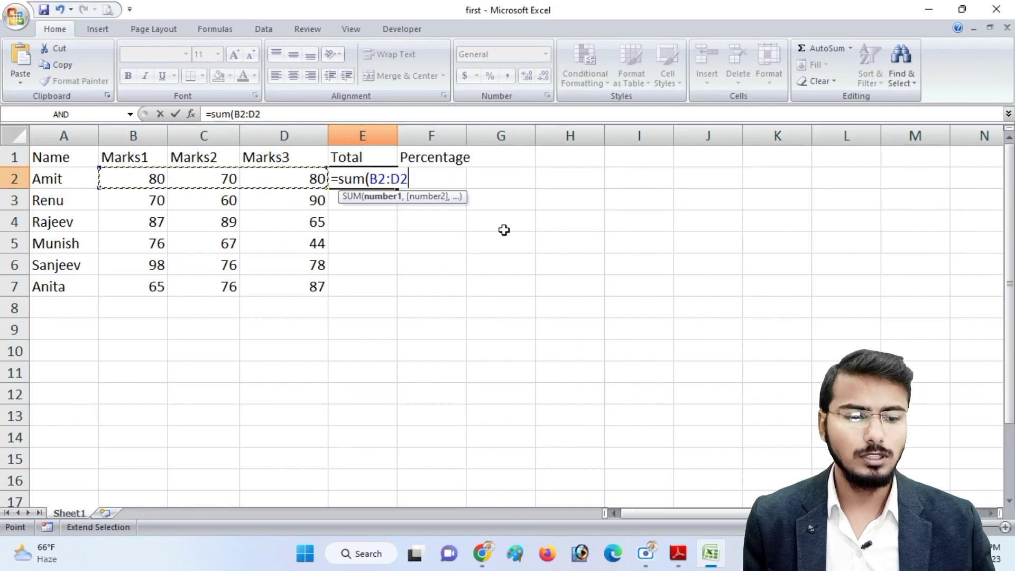
pyautogui.write(')')
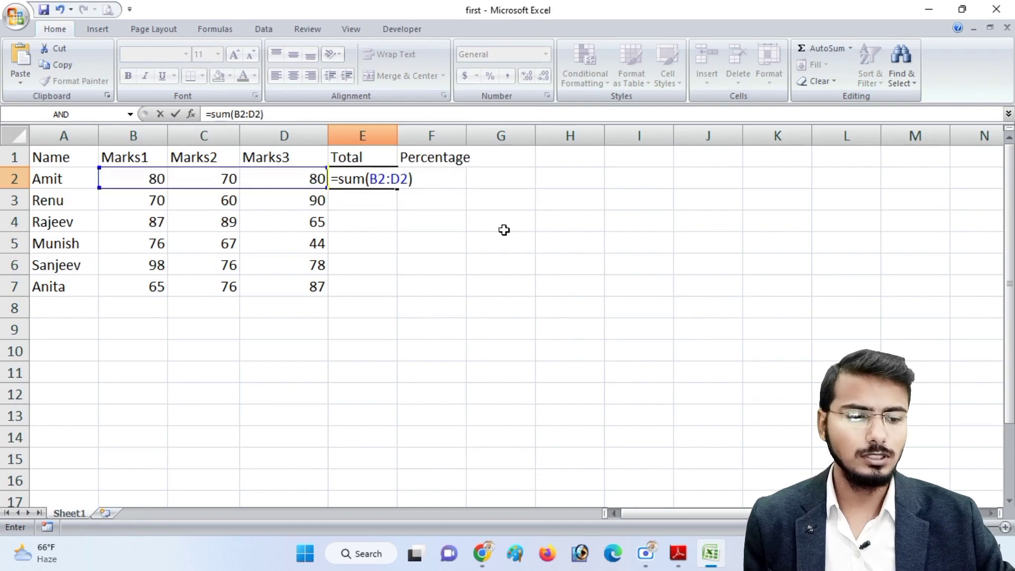
pyautogui.press('Return')
# Fill the total formula from E2 down to E7 for the remaining students.
pyautogui.click(373, 181)
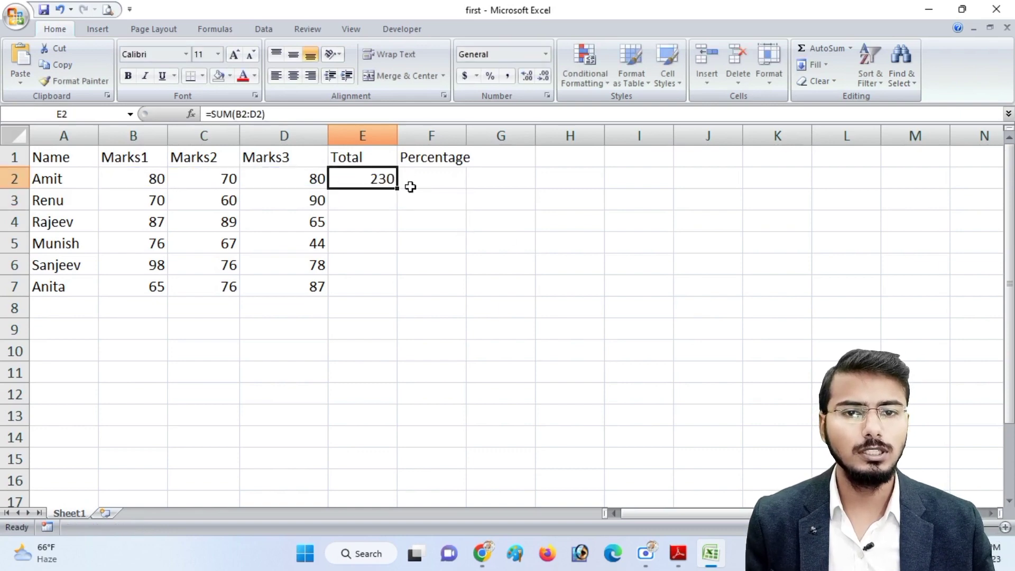
pyautogui.moveTo(398, 189); pyautogui.dragTo(397, 290)
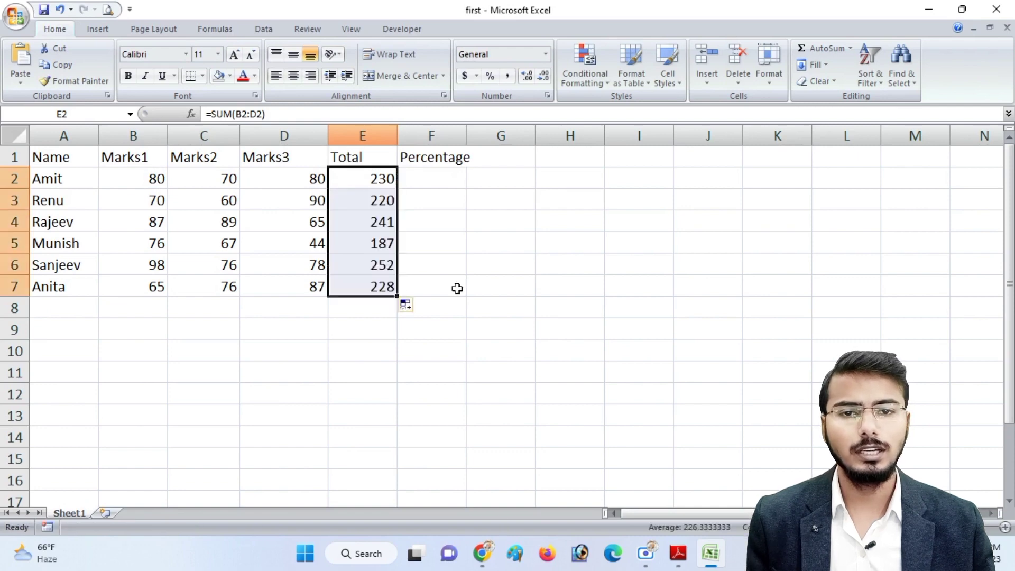
pyautogui.click(356, 310)
# Enter =E2*100/300 in cell F2 to calculate the first student's percentage.
pyautogui.click(432, 178)
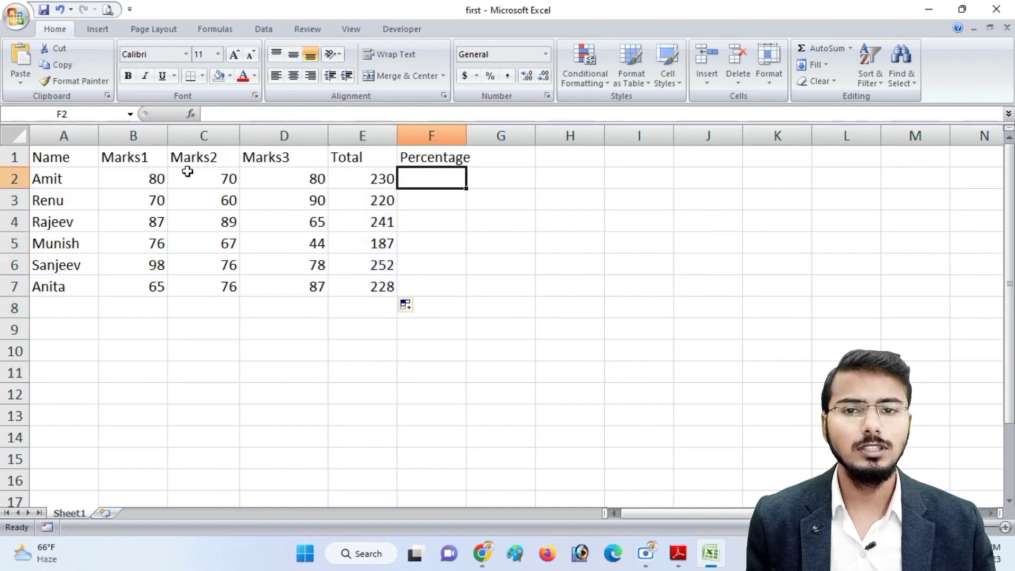
pyautogui.write('=')
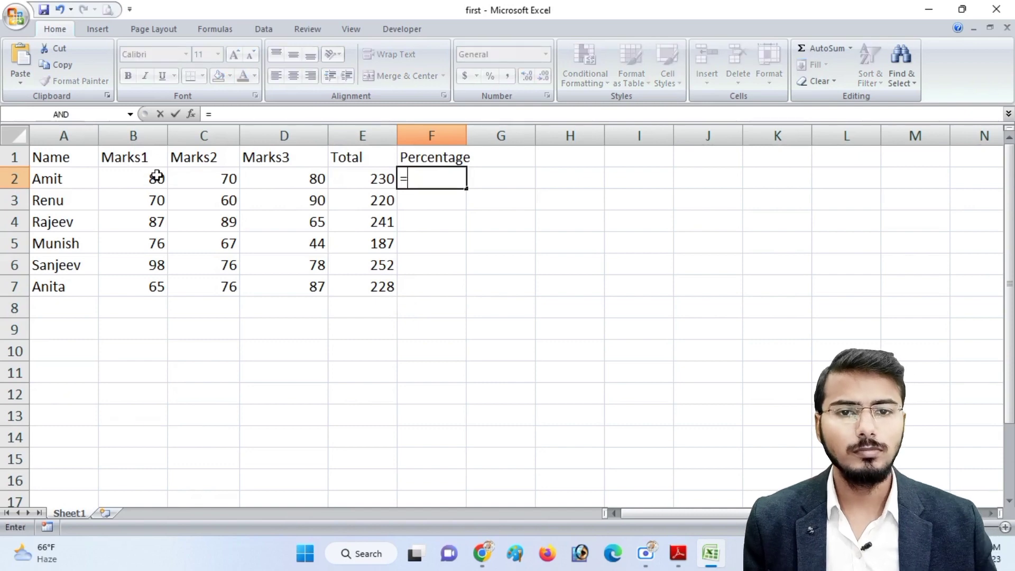
pyautogui.click(368, 183)
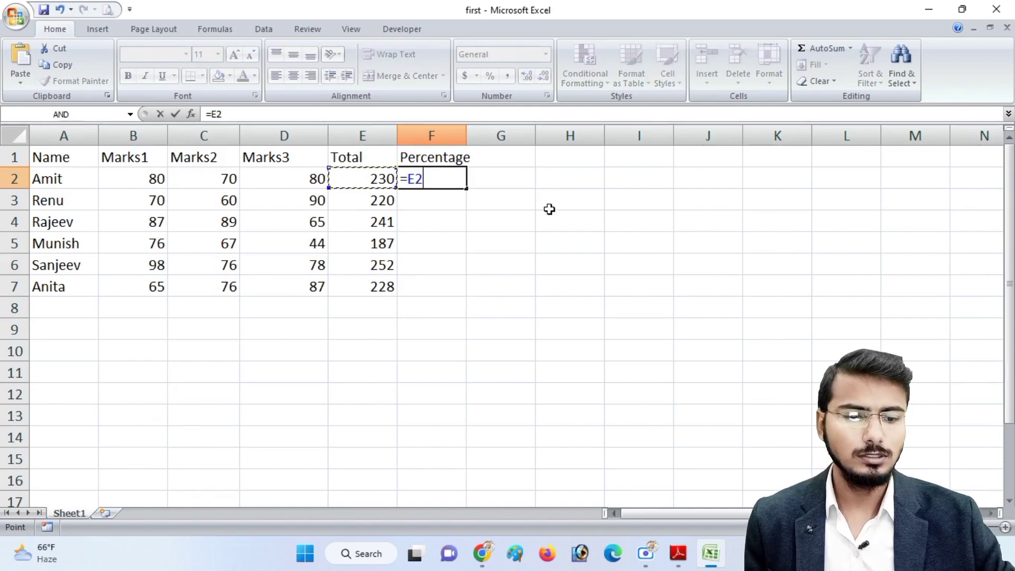
pyautogui.write('*')
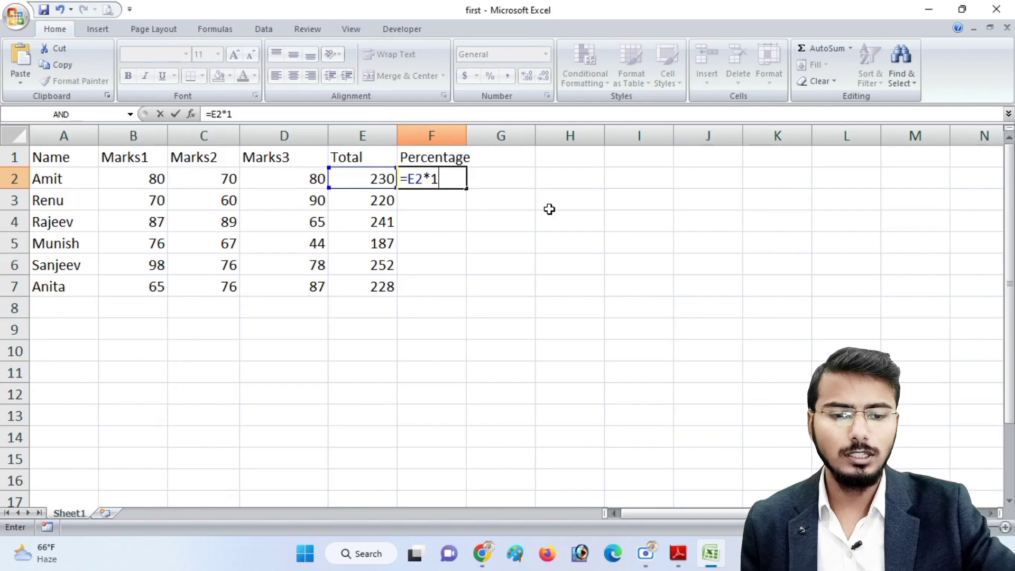
pyautogui.write('100/')
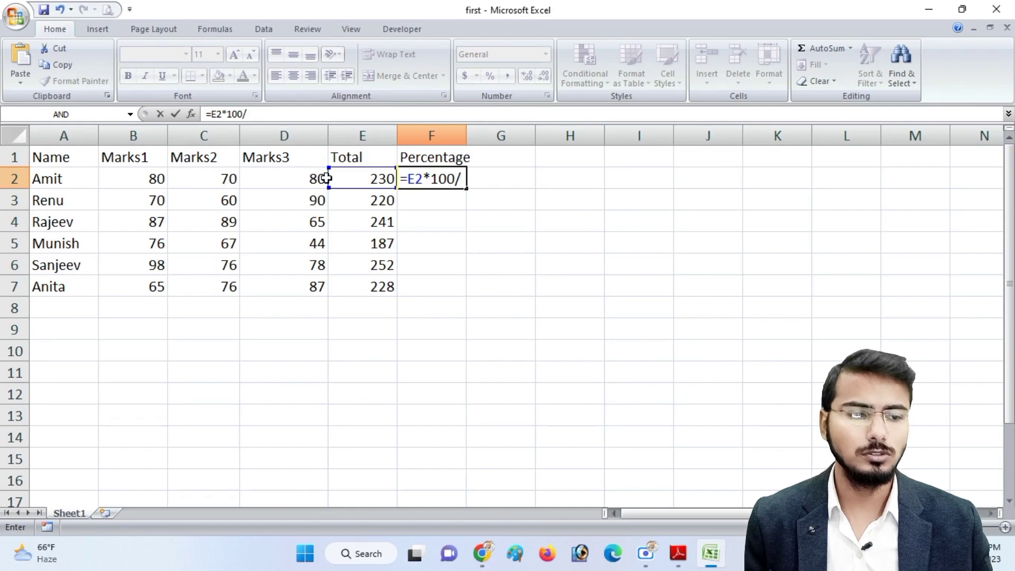
pyautogui.write('300')
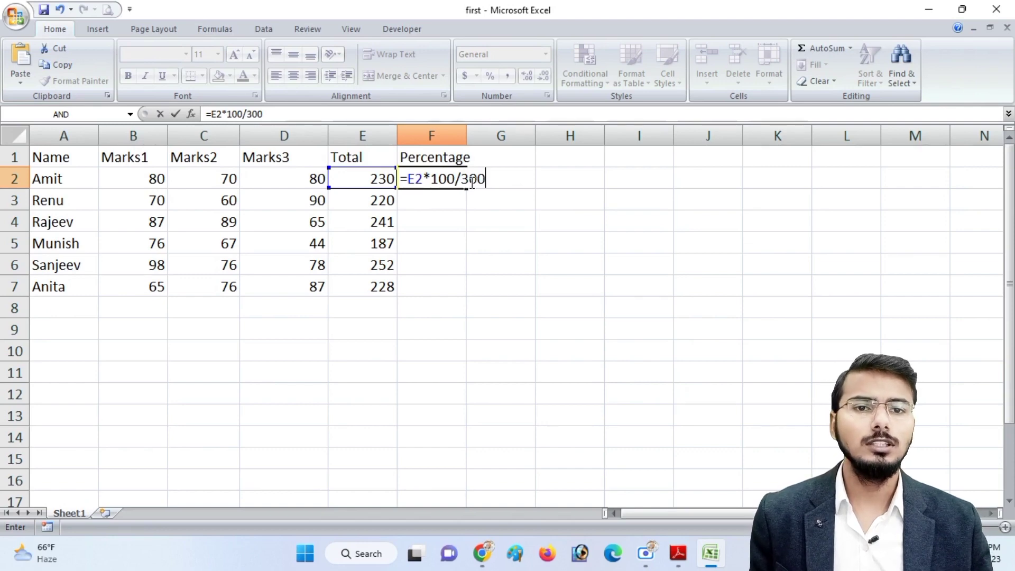
pyautogui.press('Return')
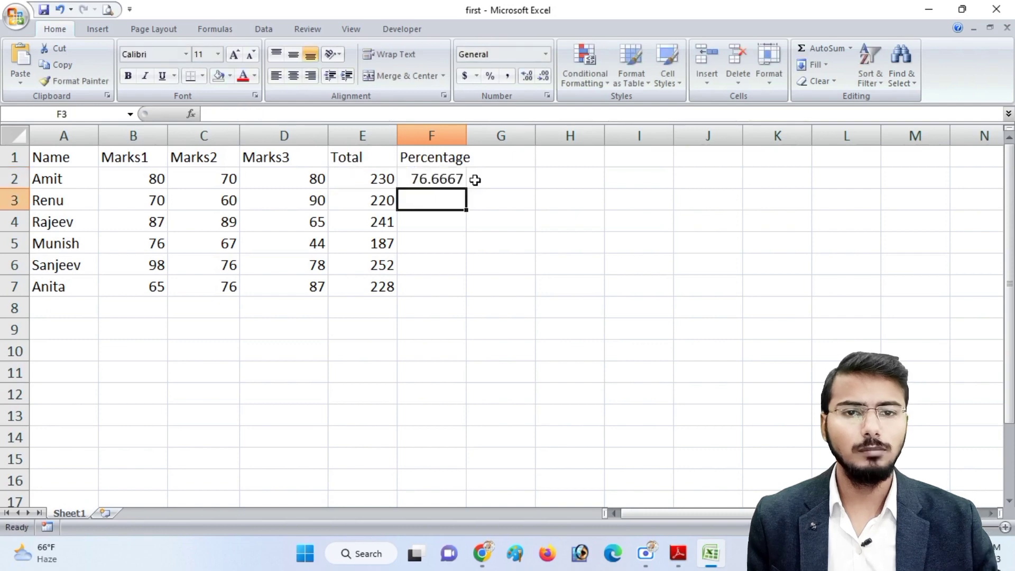
# Fill the percentage formula from F2 down to F7 and check the copied formulas in E3 and F4.
pyautogui.click(417, 177)
pyautogui.moveTo(466, 189); pyautogui.dragTo(458, 292)
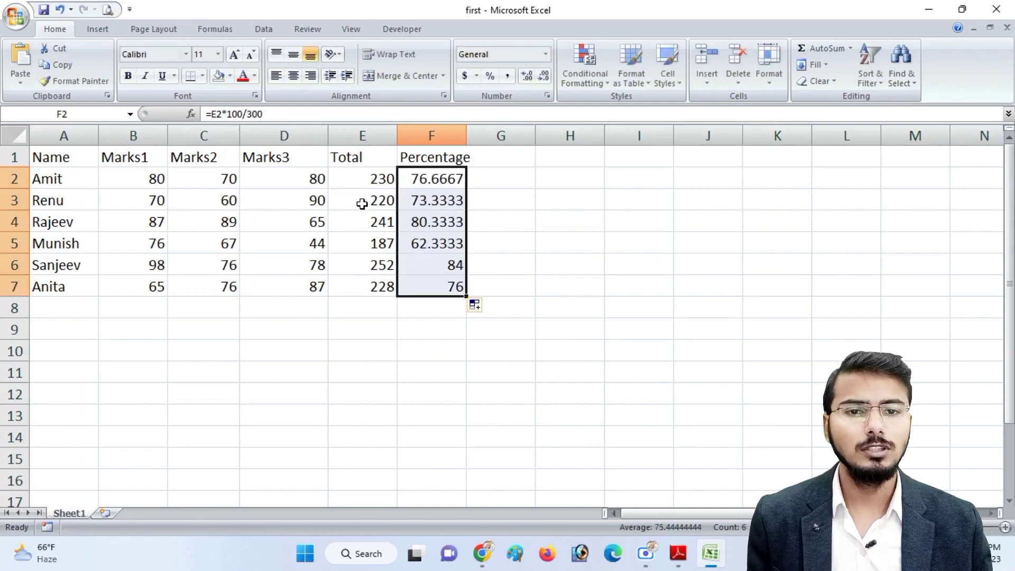
pyautogui.click(362, 203)
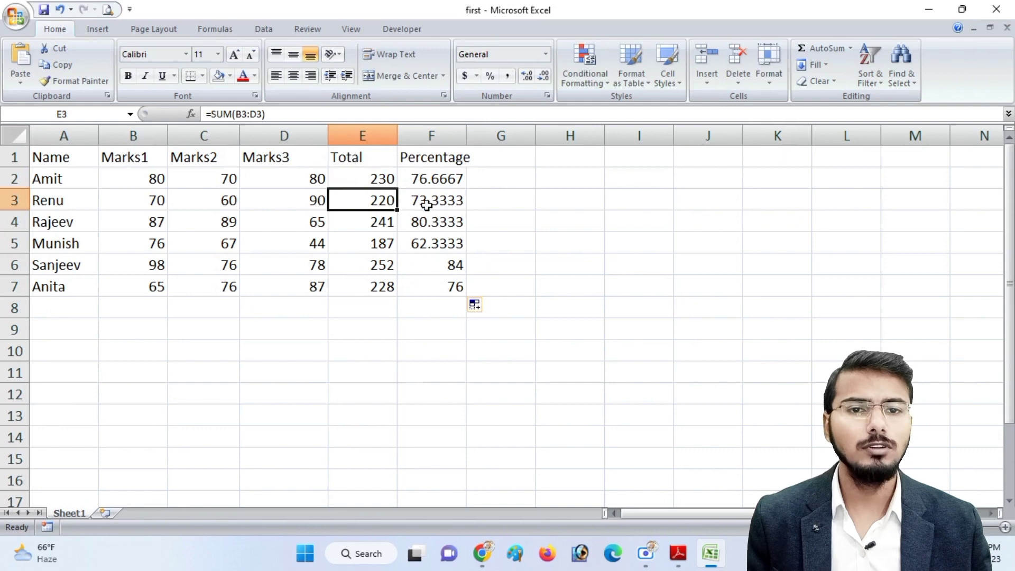
pyautogui.click(440, 217)
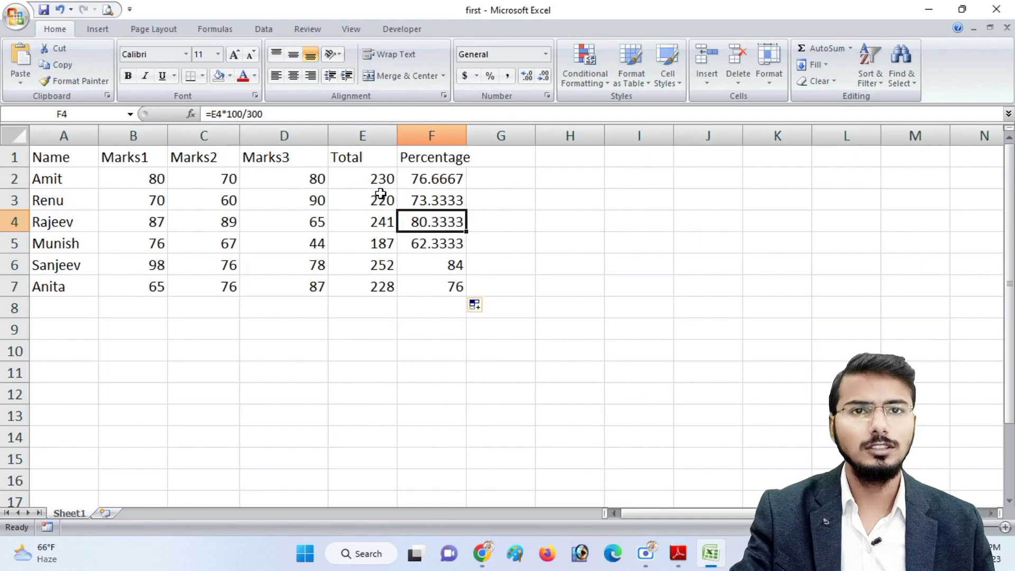
# Read task (b) and its grade criteria for exercise xiv in Adobe Reader.
pyautogui.hotkey('alt', 'Tab')
pyautogui.scroll(-3, 520, 241)
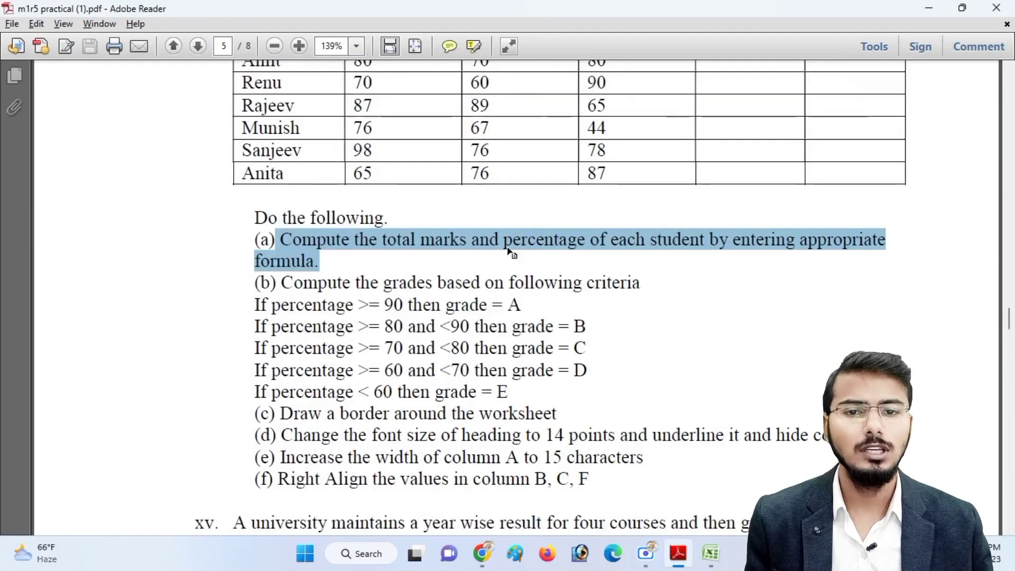
pyautogui.scroll(-1, 521, 241)
pyautogui.moveTo(280, 247); pyautogui.dragTo(653, 260)
pyautogui.scroll(2, 650, 263)
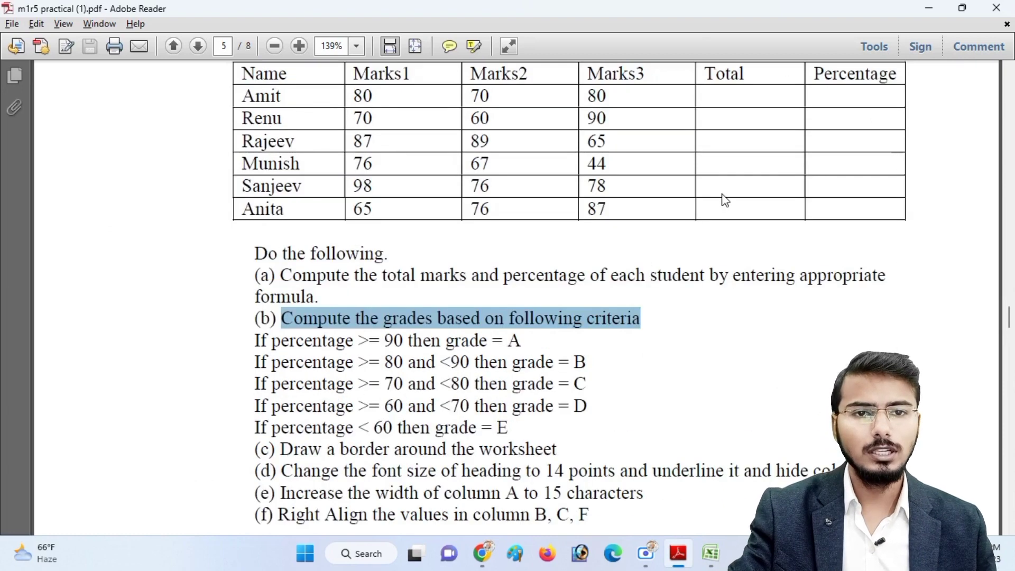
# Return to the Excel sheet and add the heading Grade in cell G1.
pyautogui.hotkey('alt', 'Tab')
pyautogui.click(513, 160)
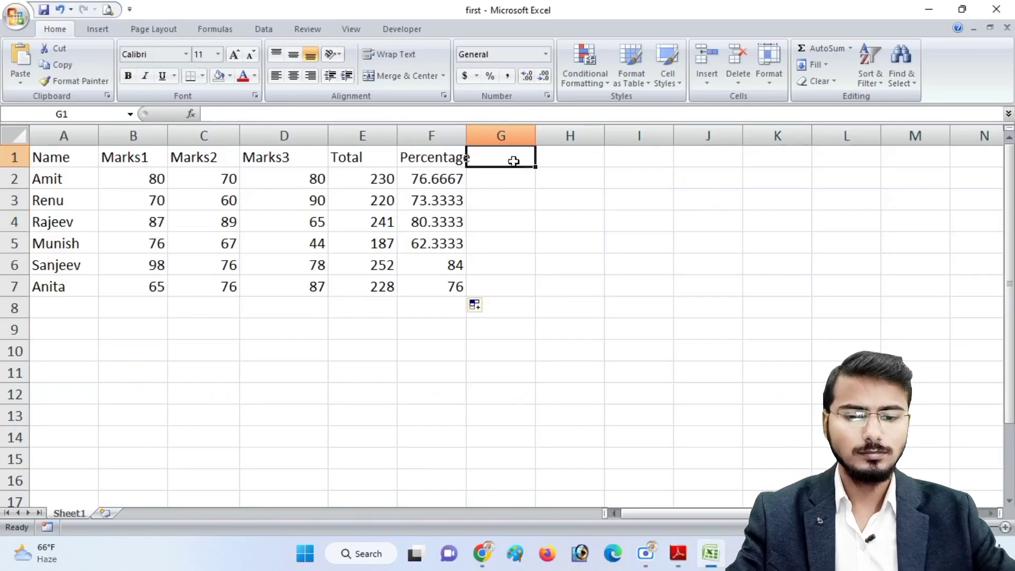
pyautogui.write('Grade')
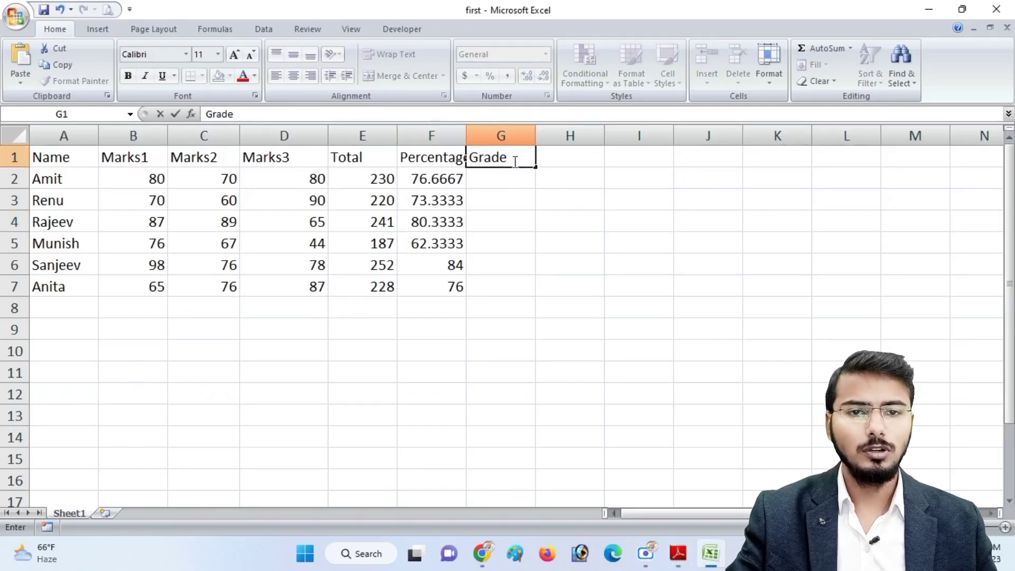
# Enter =IF(f2>=90, "A", IF(f2>=80, "B", IF(f2>=70, "C", IF(f2>=60, "D", "e")))) in cell G2 as the grade formula.
pyautogui.click(500, 182)
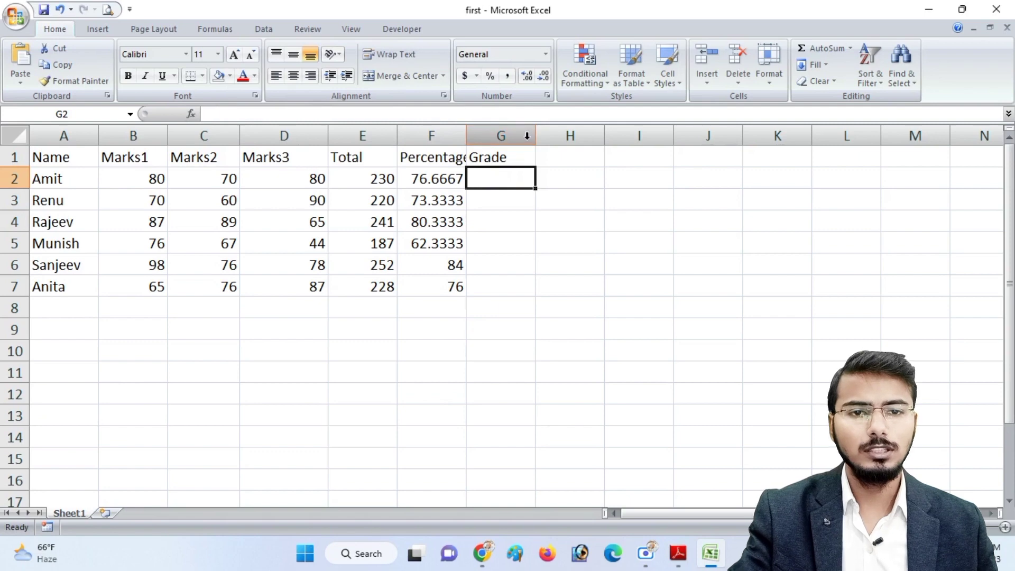
pyautogui.write('=IF(f2>=90, "A", IF(f2>=80, "B", IF(f2>=70, "C", IF(f2>=60, "D", "e"))))')
# Examine each condition and its grade letter in the nested IF formula in G2.
pyautogui.click(485, 178)
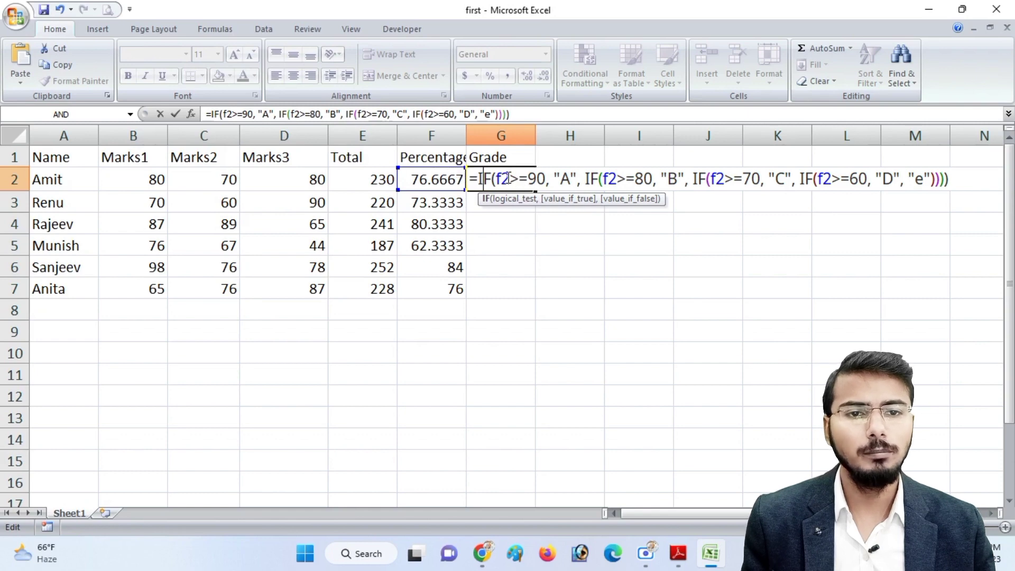
pyautogui.moveTo(497, 179); pyautogui.dragTo(570, 182)
pyautogui.click(563, 179)
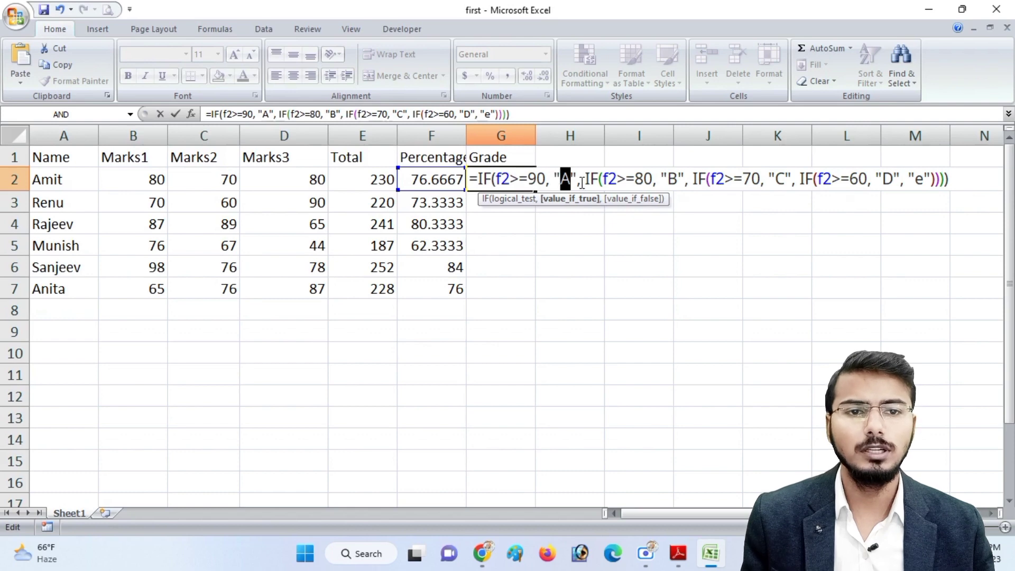
pyautogui.moveTo(603, 180); pyautogui.dragTo(865, 180)
pyautogui.doubleClick(671, 179)
pyautogui.doubleClick(779, 180)
pyautogui.doubleClick(886, 180)
pyautogui.click(920, 182)
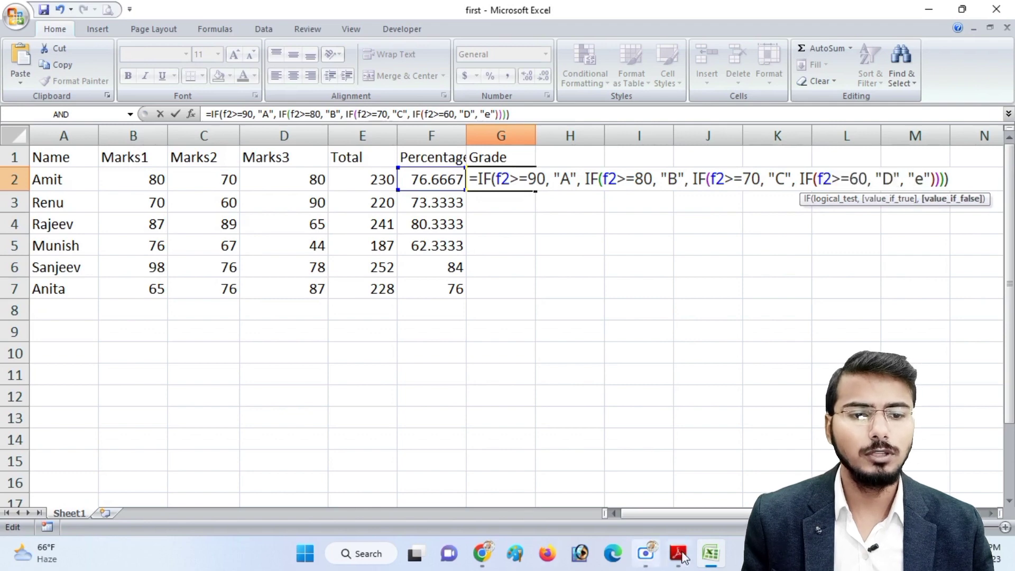
# Switch to Adobe Reader and reread the percentage ranges and grade letters listed under task (b).
pyautogui.click(678, 553)
pyautogui.click(259, 359)
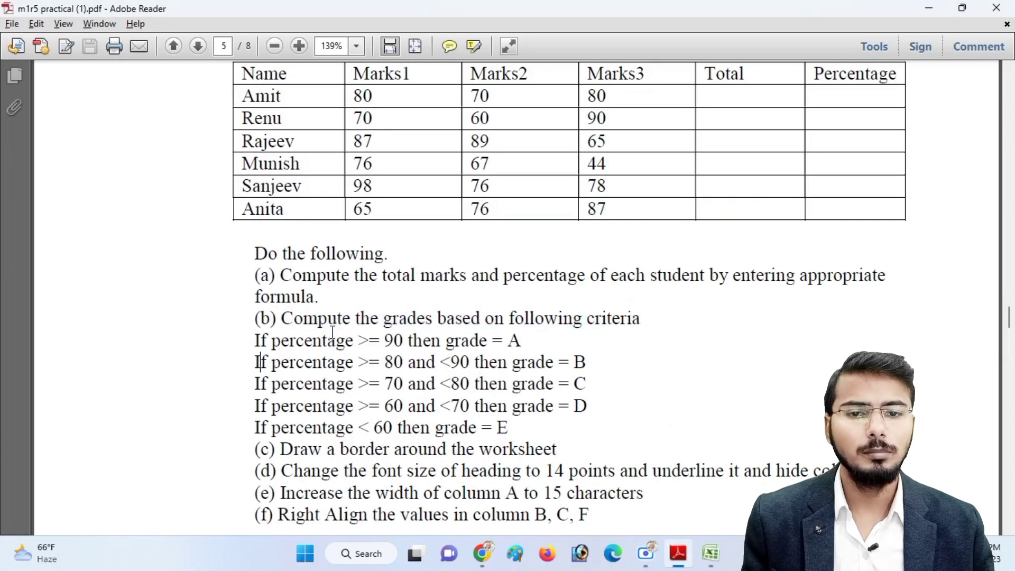
pyautogui.moveTo(359, 342); pyautogui.dragTo(523, 341)
pyautogui.moveTo(358, 363); pyautogui.dragTo(585, 368)
pyautogui.moveTo(349, 384); pyautogui.dragTo(479, 427)
pyautogui.moveTo(360, 406); pyautogui.dragTo(587, 407)
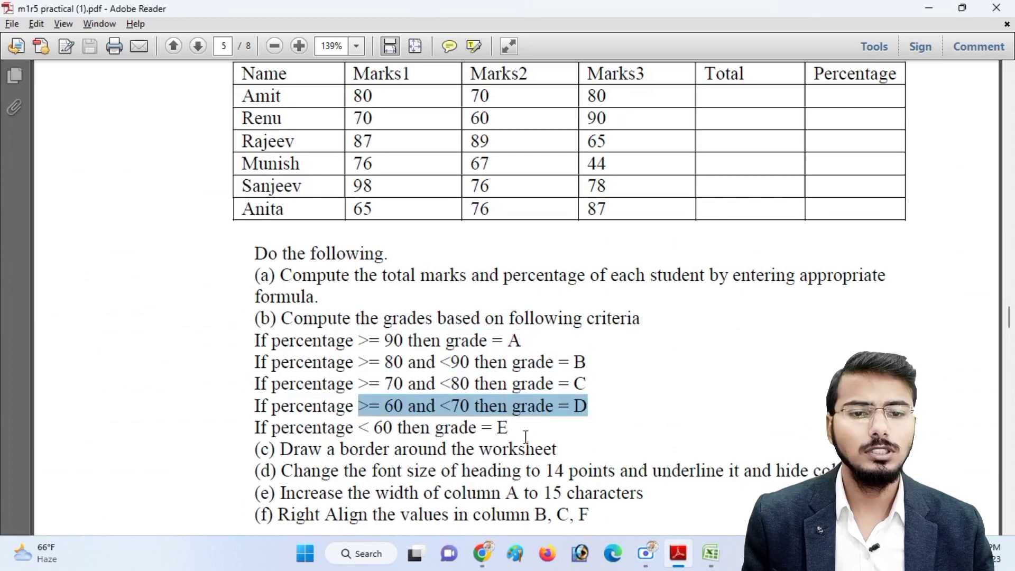
# Return to Excel, confirm the nested IF grade formula in G2 and fill it down through G7.
pyautogui.hotkey('alt', 'Tab')
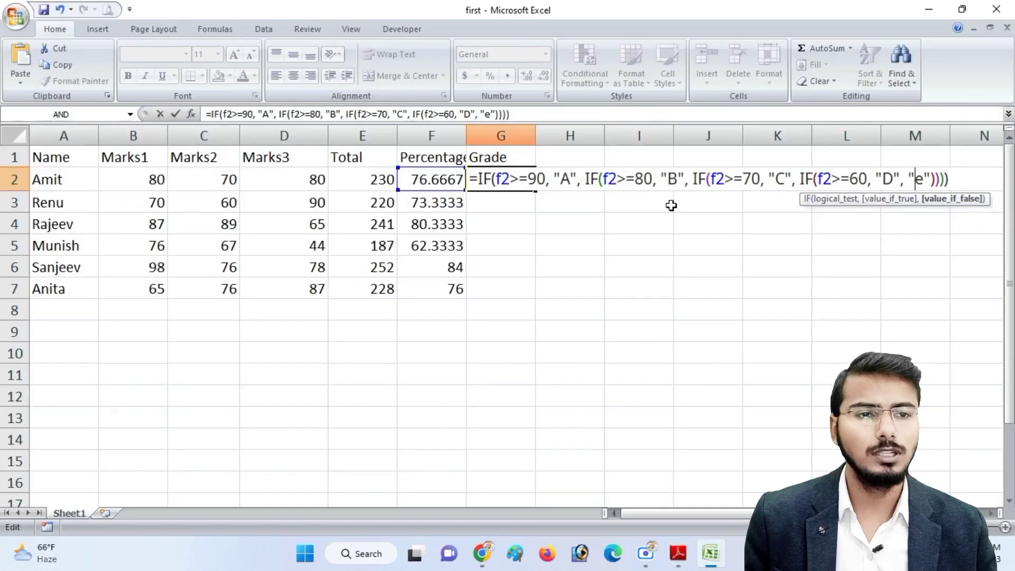
pyautogui.click(521, 179)
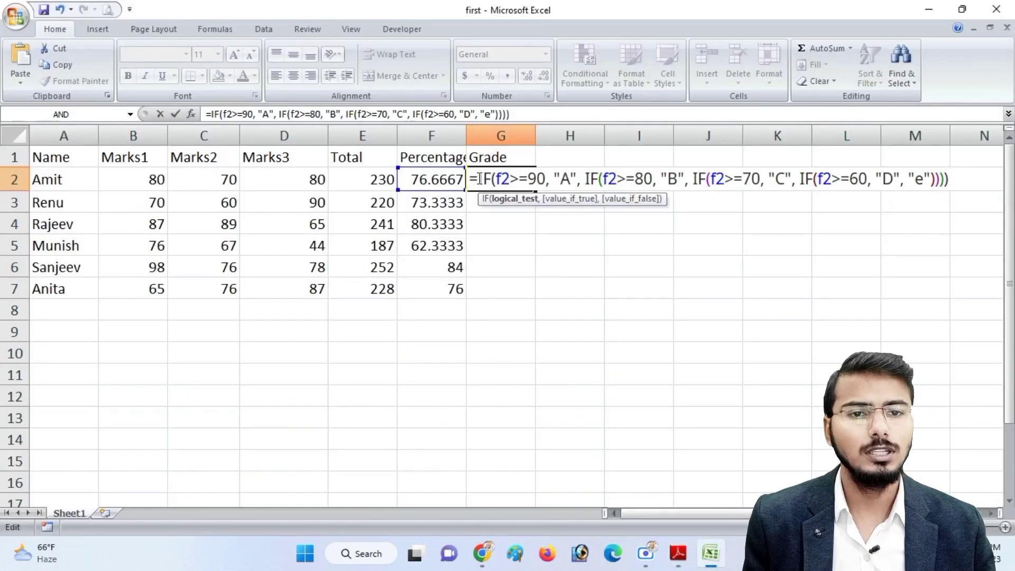
pyautogui.moveTo(472, 179); pyautogui.dragTo(923, 198)
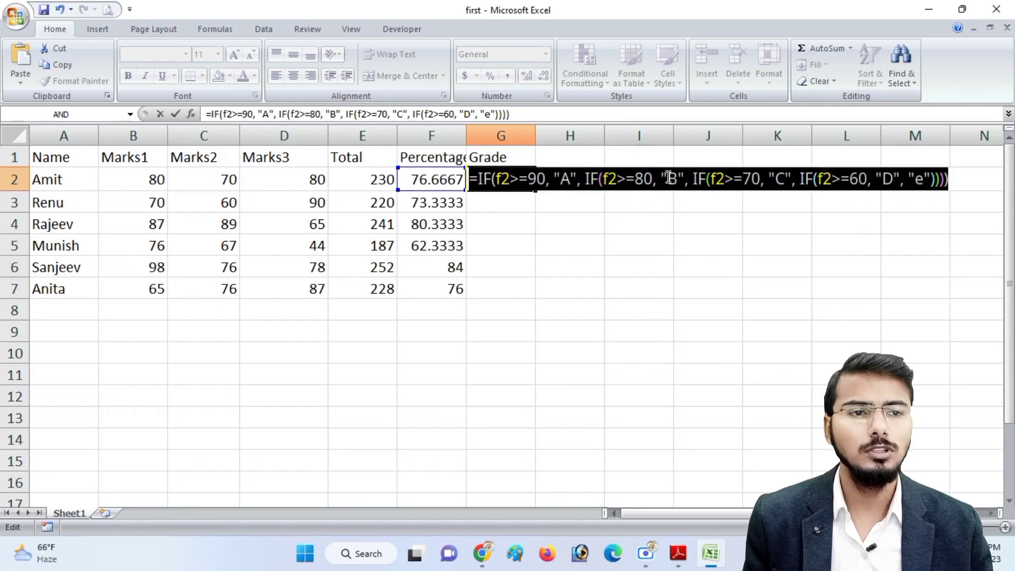
pyautogui.click(936, 179)
pyautogui.click(953, 179)
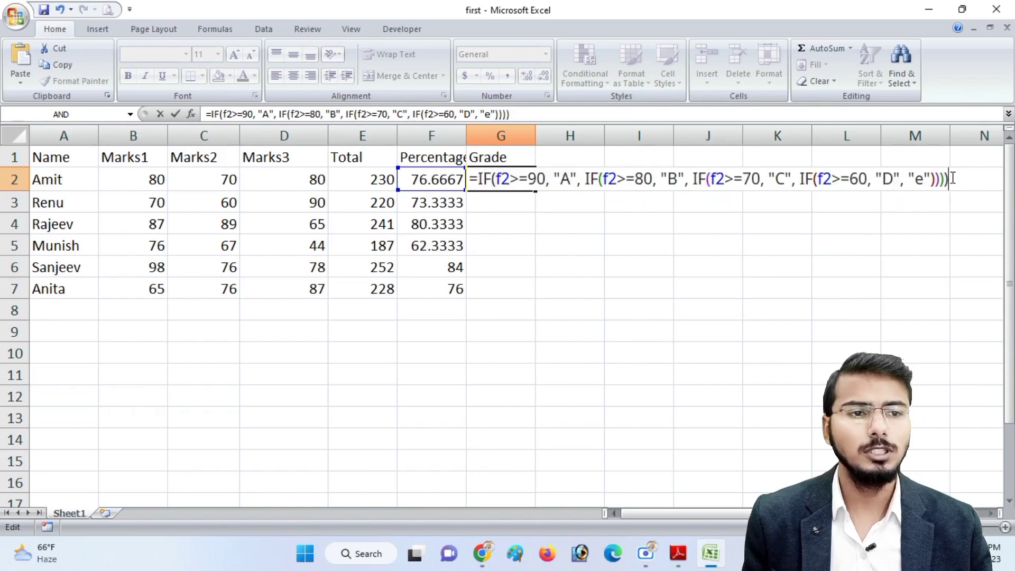
pyautogui.press('Return')
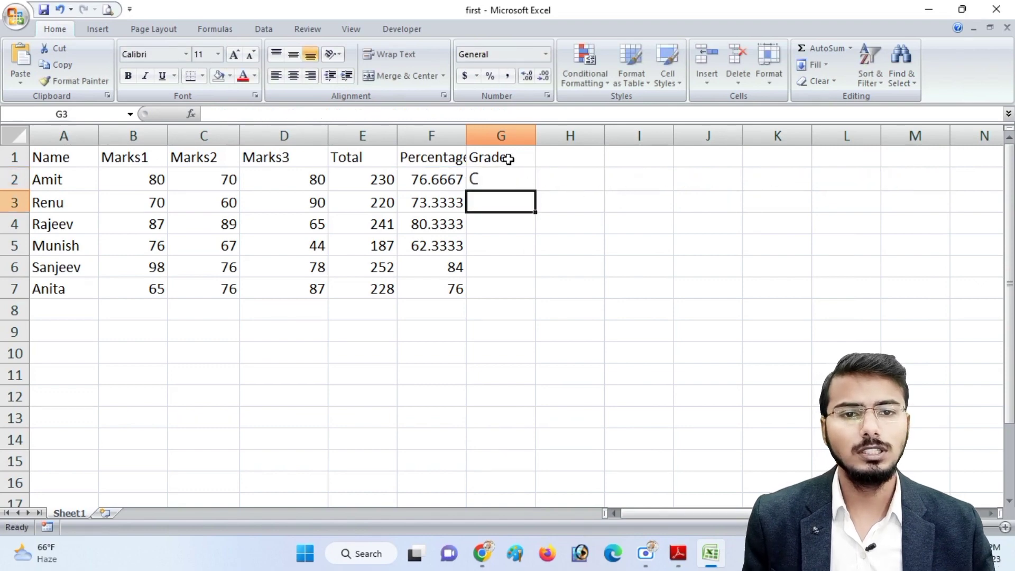
pyautogui.click(507, 176)
pyautogui.moveTo(535, 189); pyautogui.dragTo(544, 296)
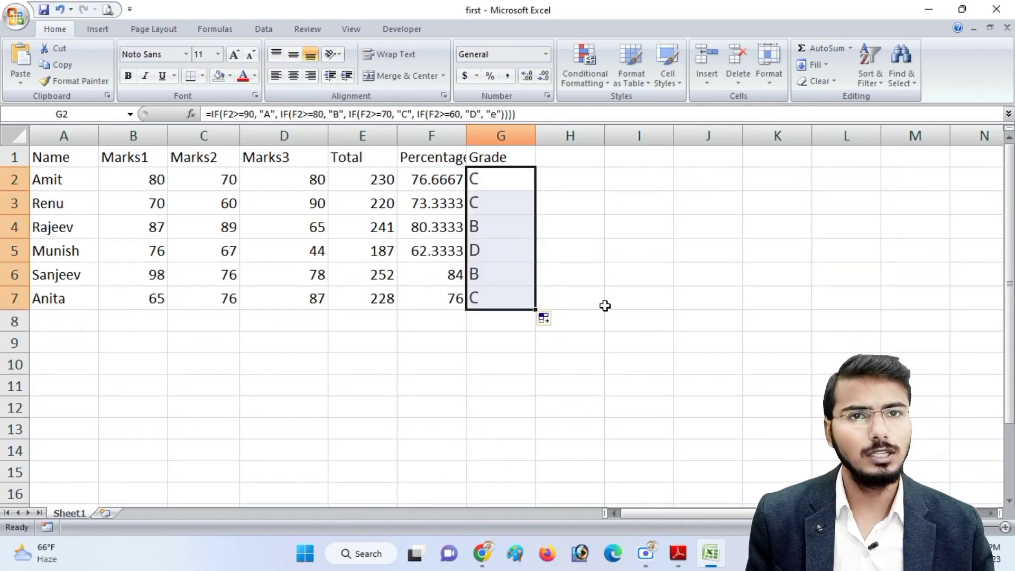
# Review the complete grade formula stored in cell G2.
pyautogui.click(511, 183)
pyautogui.moveTo(211, 114); pyautogui.dragTo(540, 112)
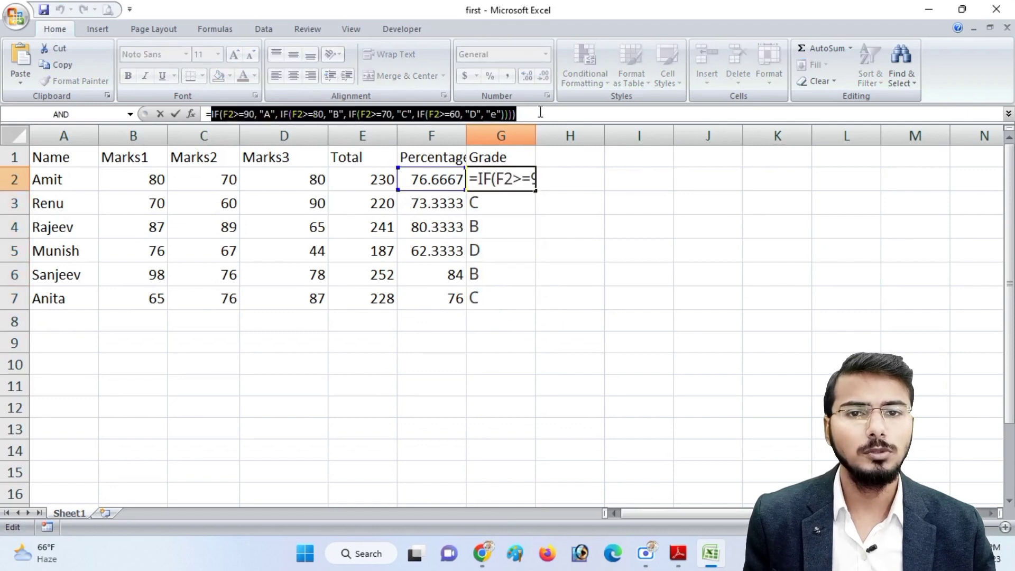
pyautogui.click(540, 112)
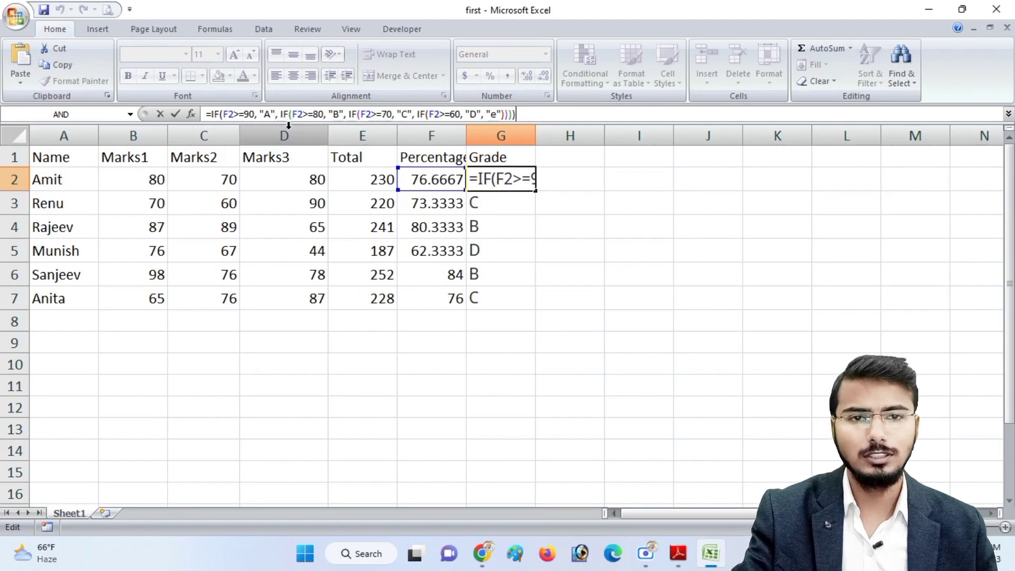
# Switch to Adobe Reader and read task (c) about the worksheet border.
pyautogui.hotkey('alt', 'Tab')
pyautogui.scroll(-3, 350, 339)
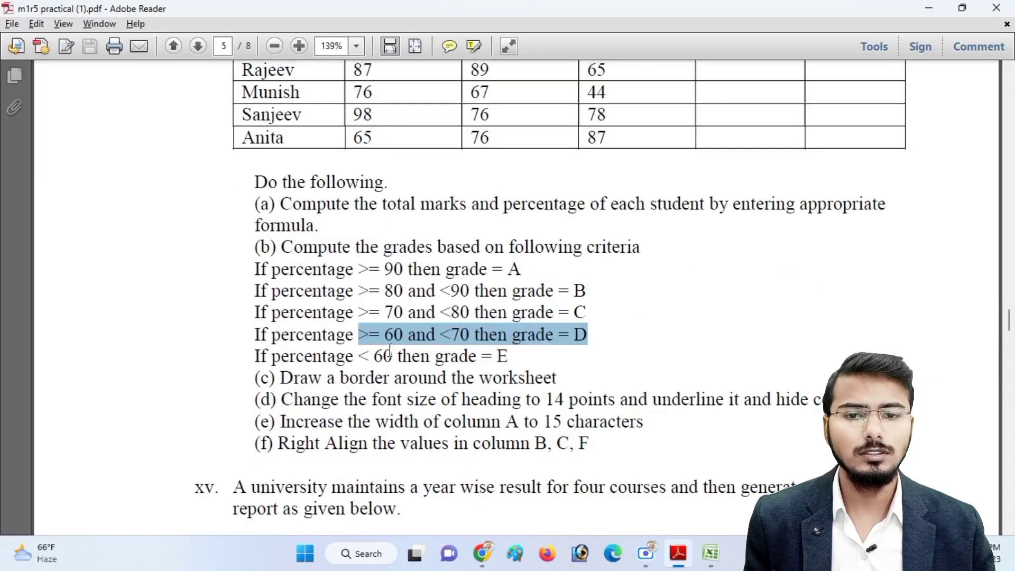
pyautogui.click(305, 336)
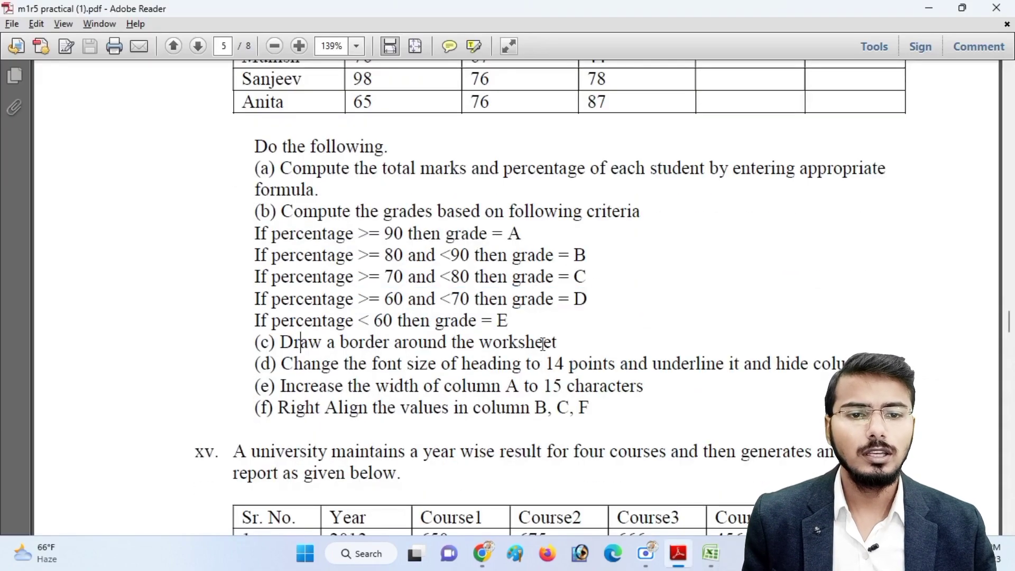
# Return to Excel and apply a Thick Box Border around the range A1:G7.
pyautogui.hotkey('alt', 'Tab')
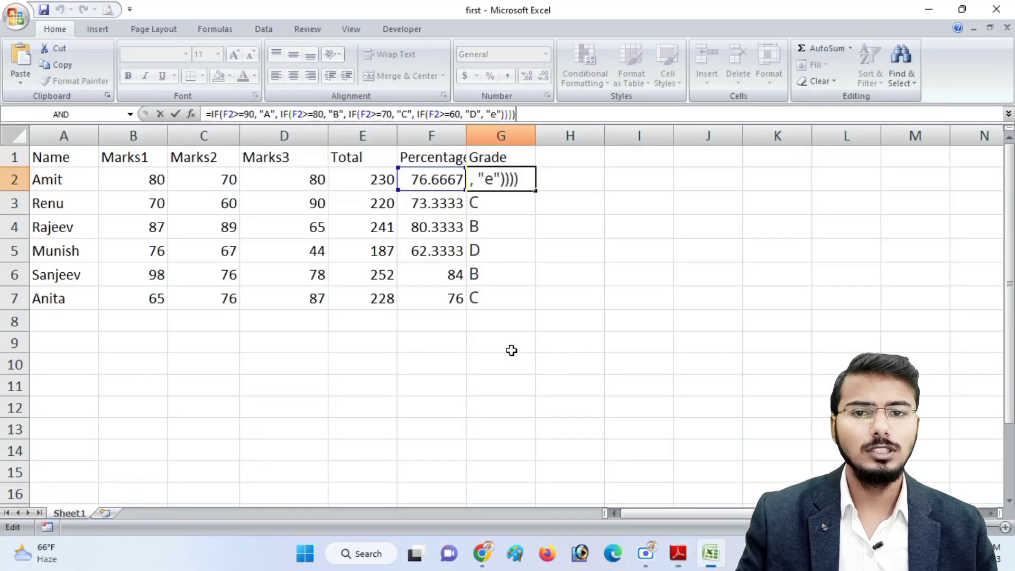
pyautogui.click(188, 201)
pyautogui.moveTo(53, 157); pyautogui.dragTo(478, 295)
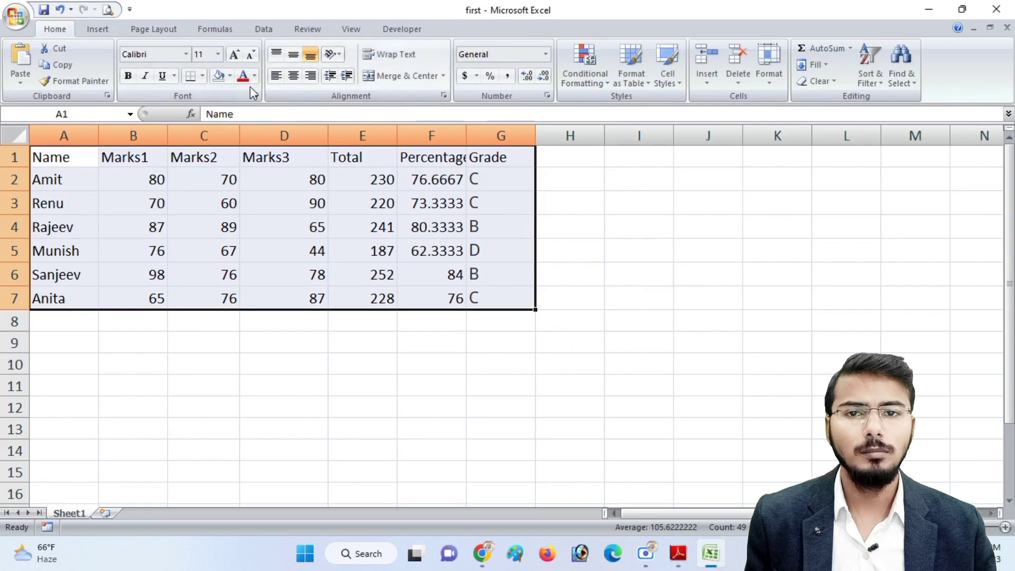
pyautogui.click(201, 76)
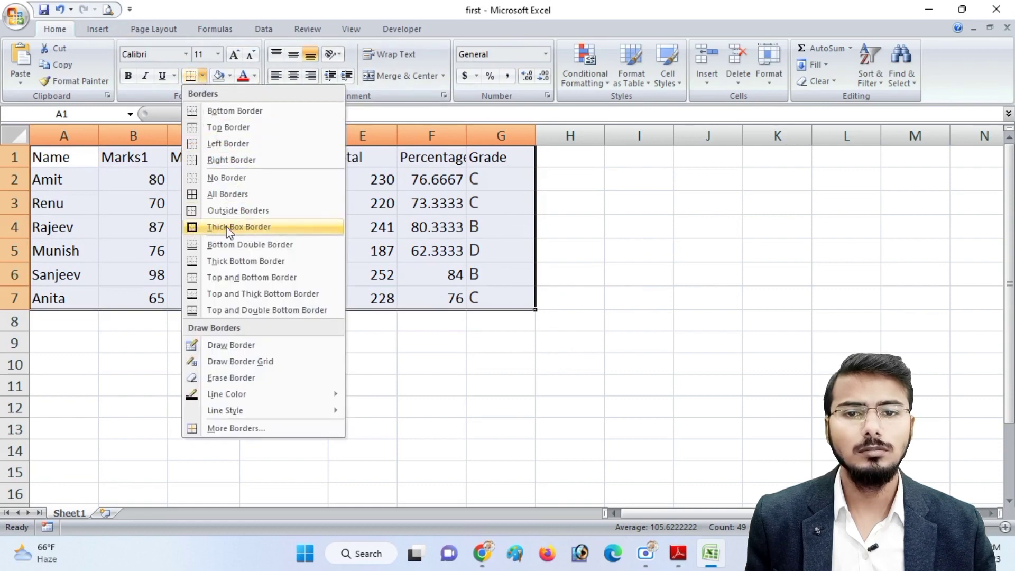
pyautogui.click(256, 228)
pyautogui.click(471, 340)
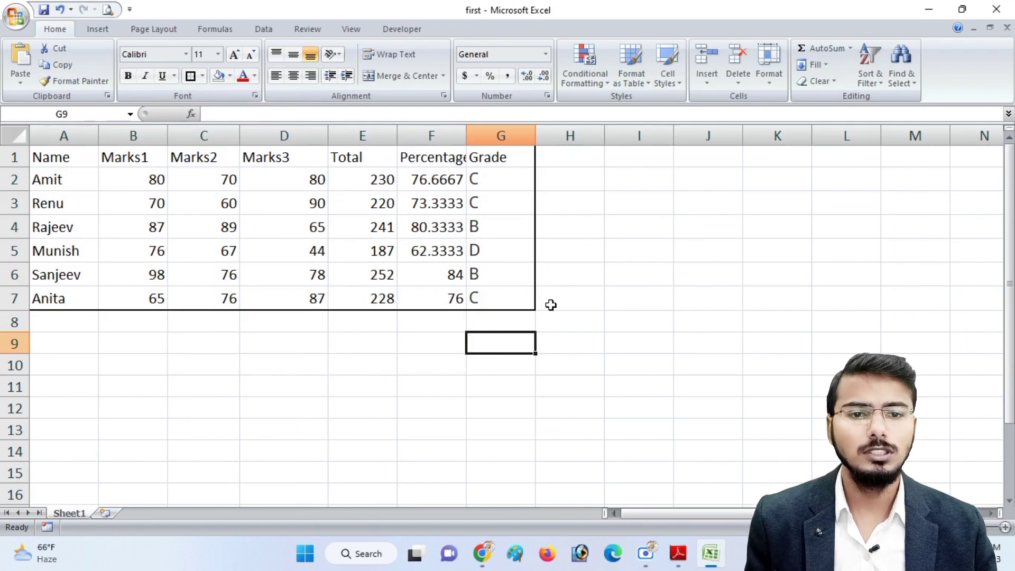
pyautogui.keyDown('ctrl'); pyautogui.scroll(2, 543, 296); pyautogui.keyUp('ctrl')
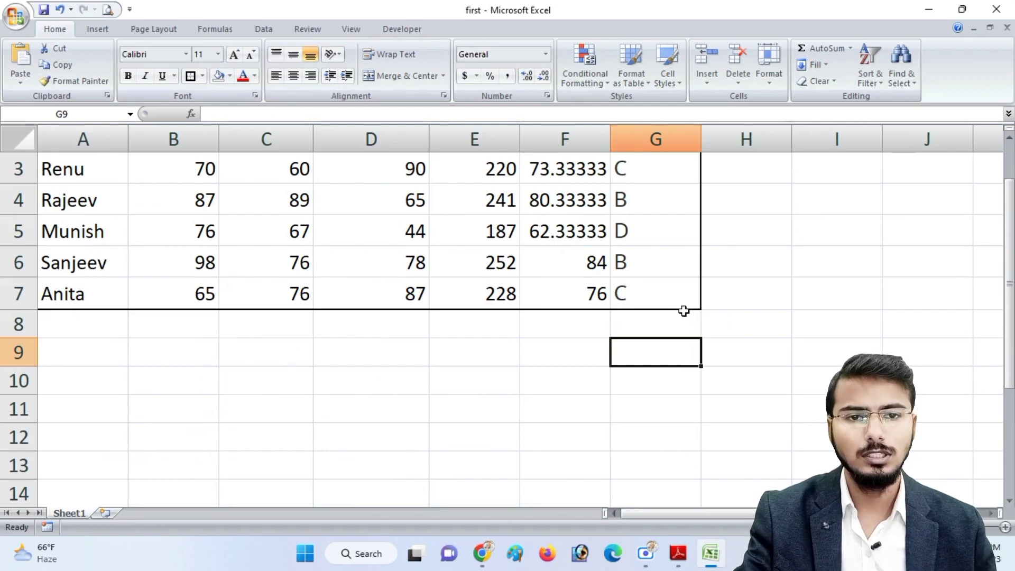
# Read task (d) in Adobe Reader, return to Excel and set the heading row's font size to 14.
pyautogui.hotkey('alt', 'Tab')
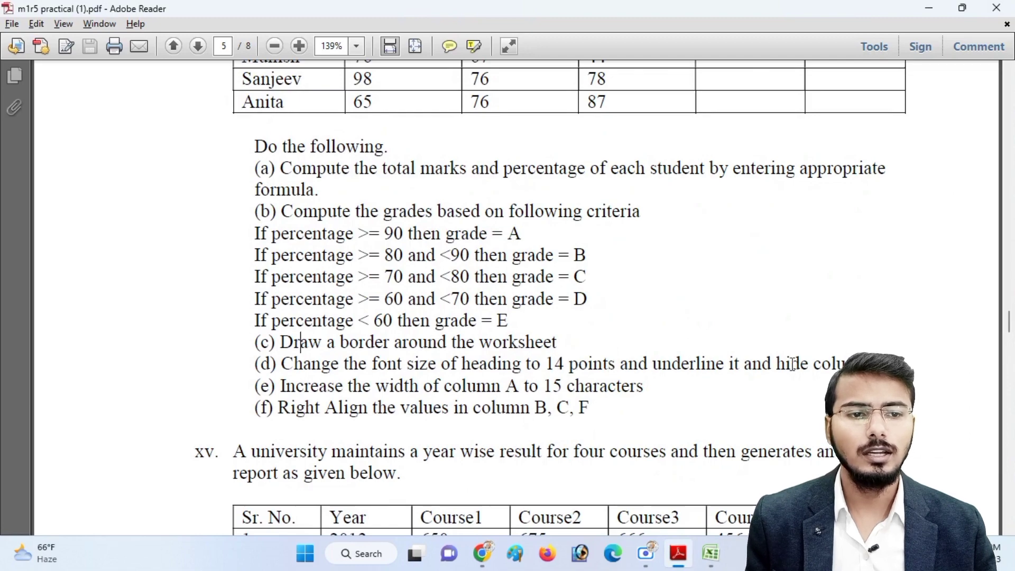
pyautogui.hotkey('alt', 'Tab')
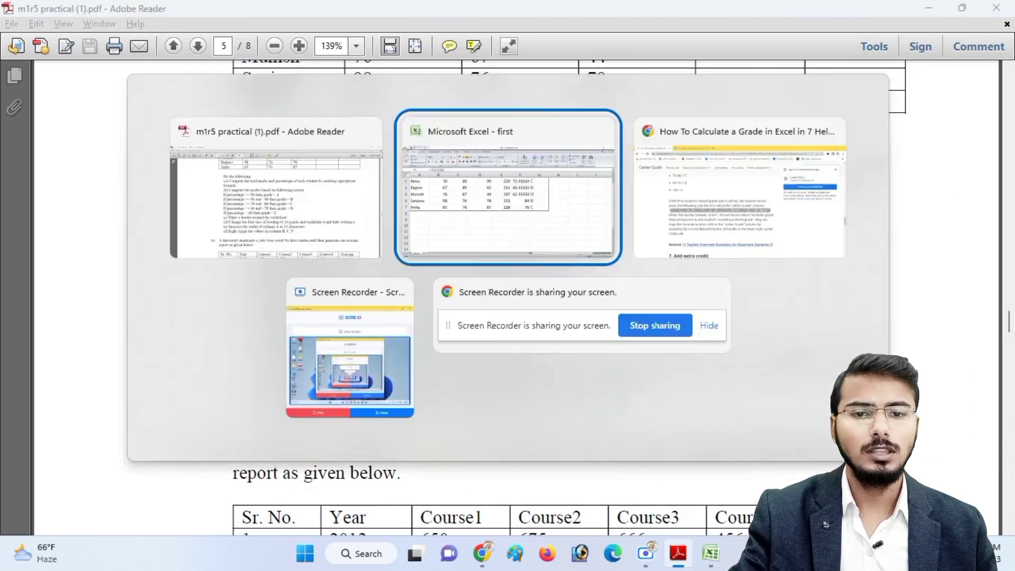
pyautogui.click(81, 169)
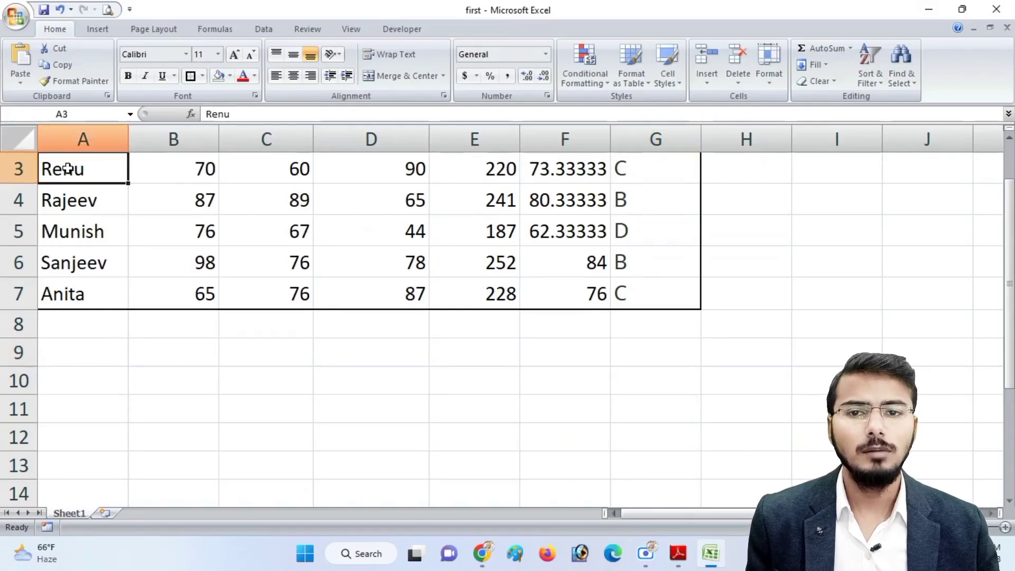
pyautogui.scroll(1, 211, 199)
pyautogui.click(16, 167)
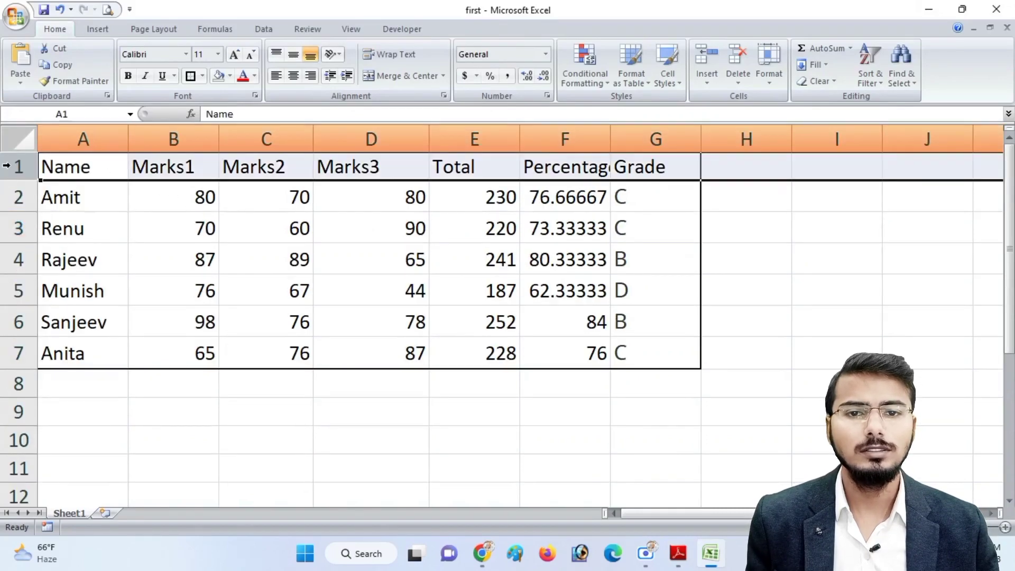
pyautogui.click(218, 54)
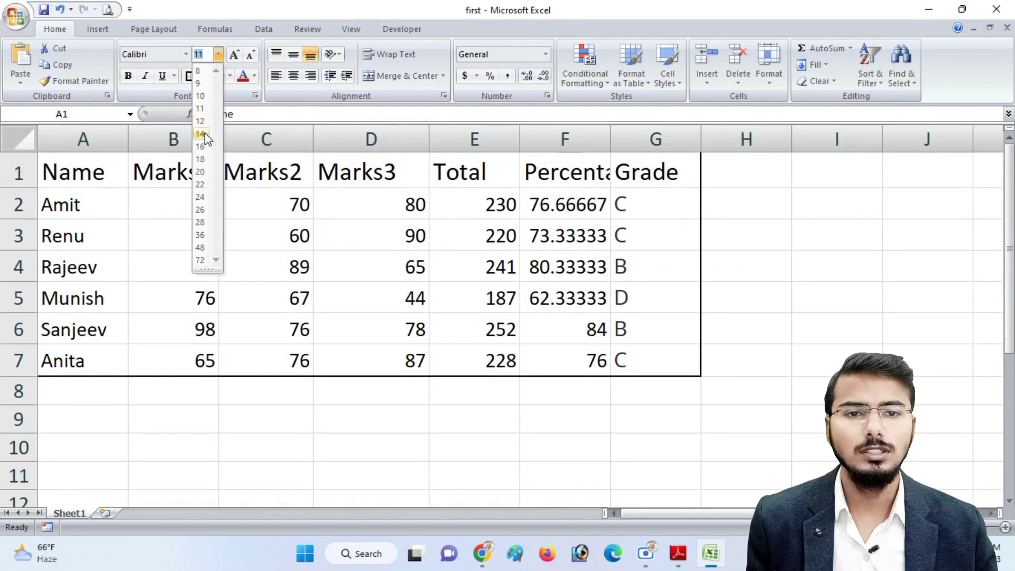
pyautogui.click(206, 133)
# Hide column C, which holds the Marks2 values.
pyautogui.click(285, 139)
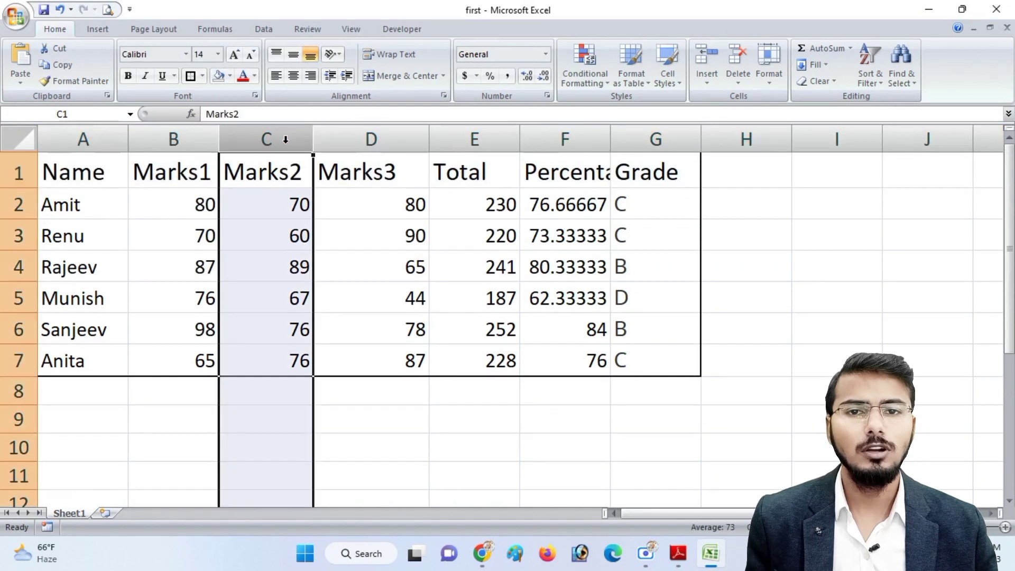
pyautogui.rightClick(277, 136)
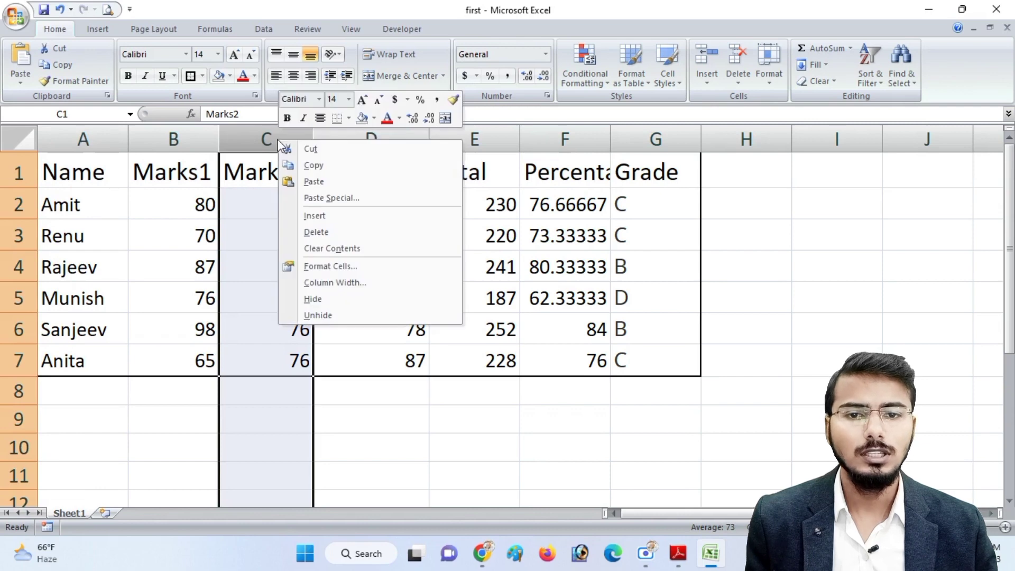
pyautogui.click(313, 299)
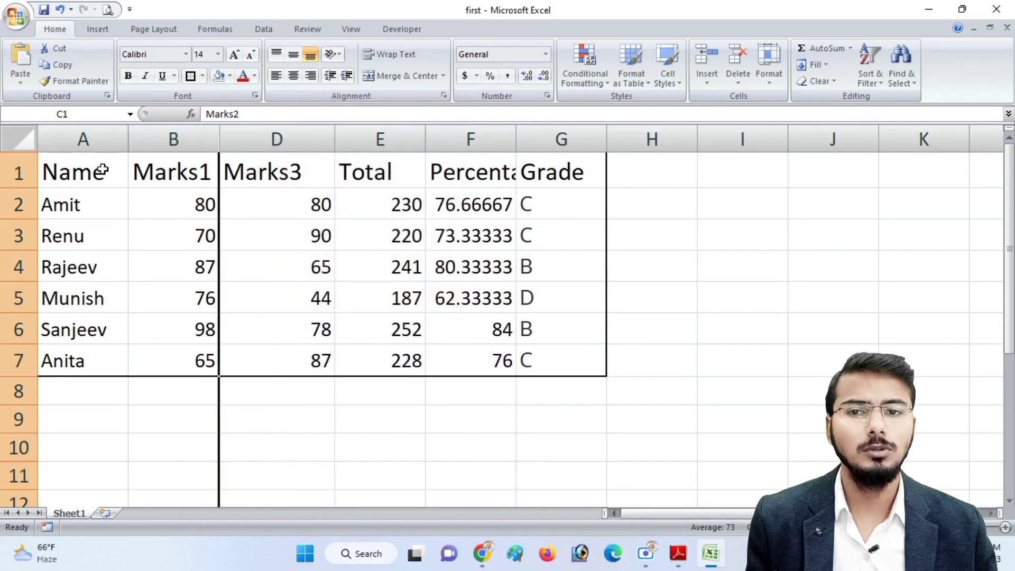
# Underline the headings in row 1 with a single underline.
pyautogui.click(14, 172)
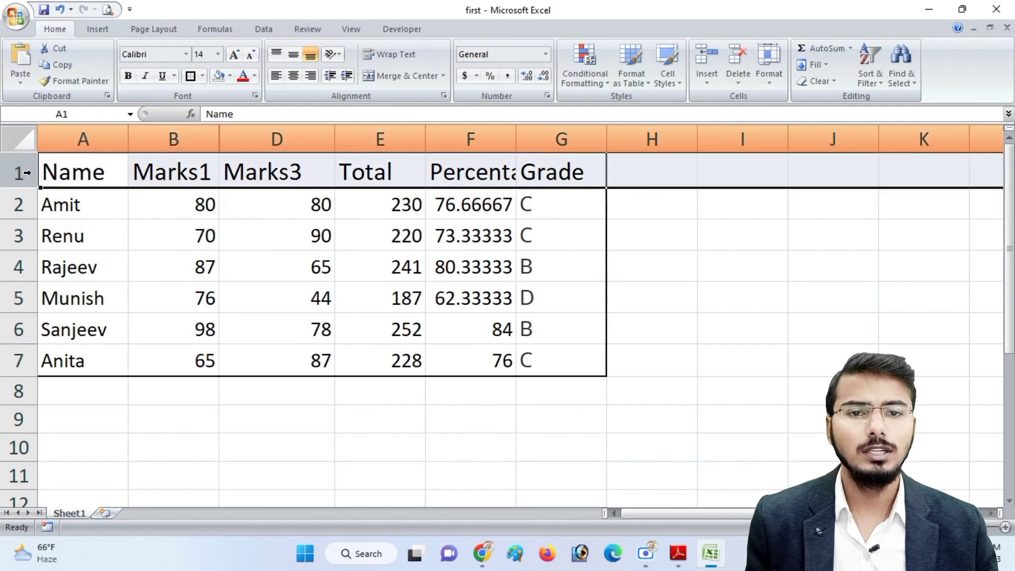
pyautogui.hotkey('ctrl', 'u')
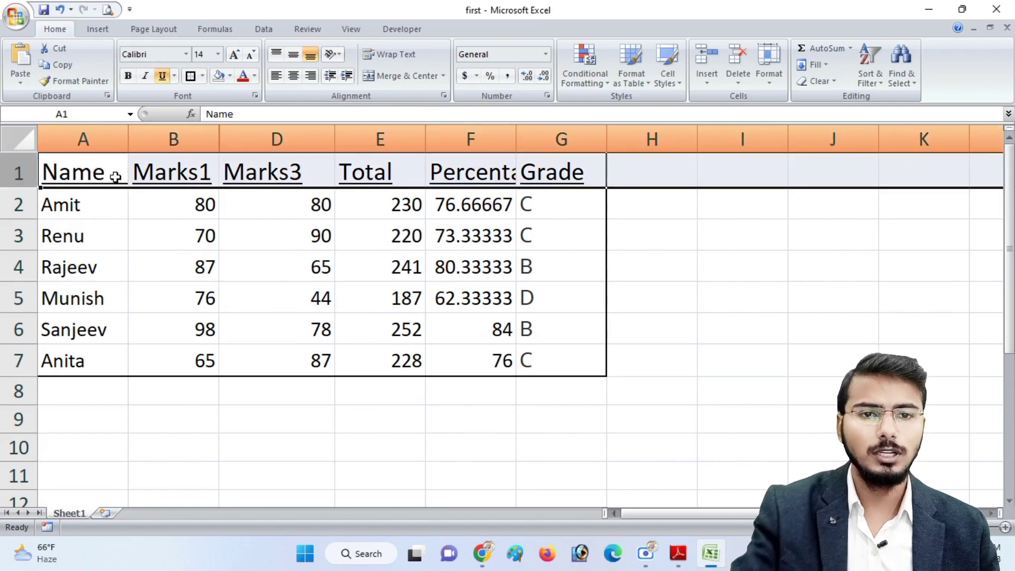
pyautogui.click(174, 76)
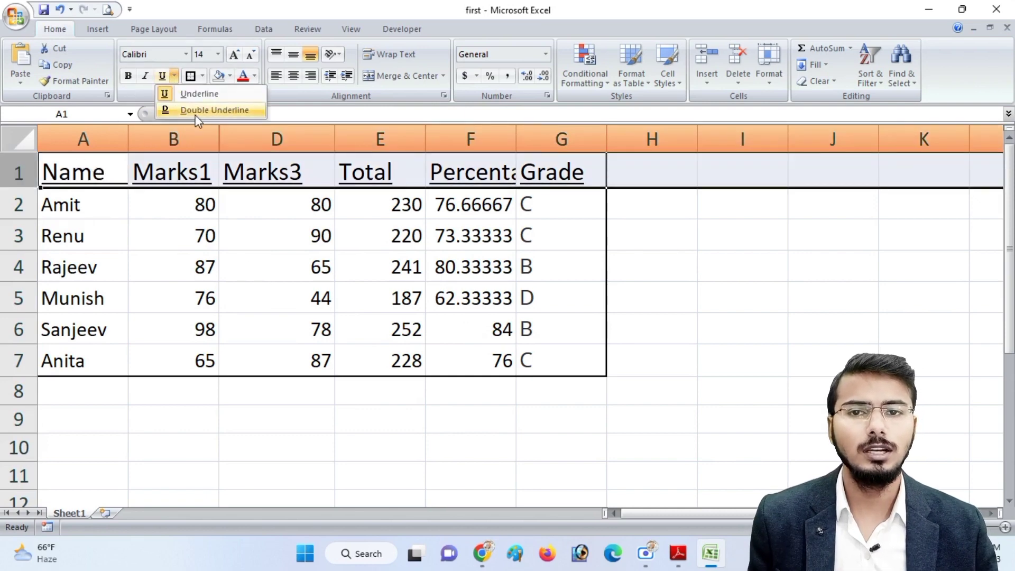
pyautogui.click(603, 280)
pyautogui.click(632, 295)
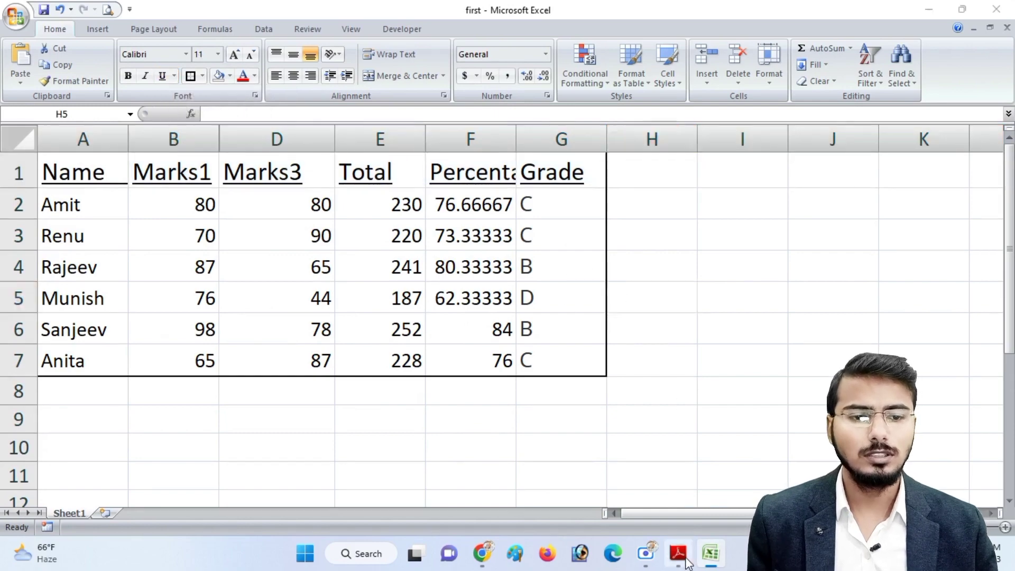
# Switch to Adobe Reader and read tasks (d) and (e) on heading format and column A's width.
pyautogui.click(681, 555)
pyautogui.moveTo(281, 364); pyautogui.dragTo(845, 364)
pyautogui.moveTo(277, 386); pyautogui.dragTo(596, 384)
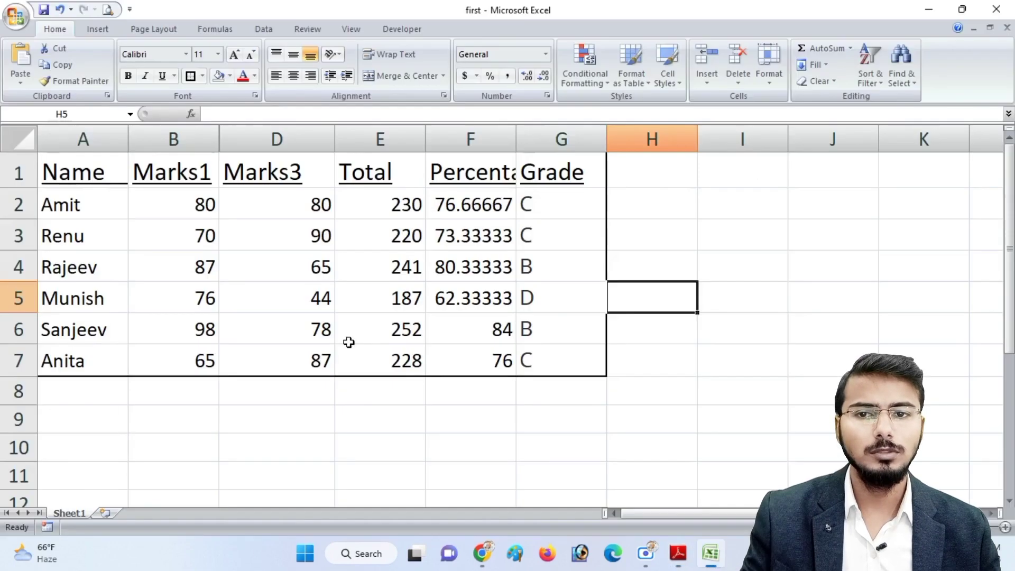
# Return to Excel, try widening column A and narrow it back to about its original width.
pyautogui.click(93, 195)
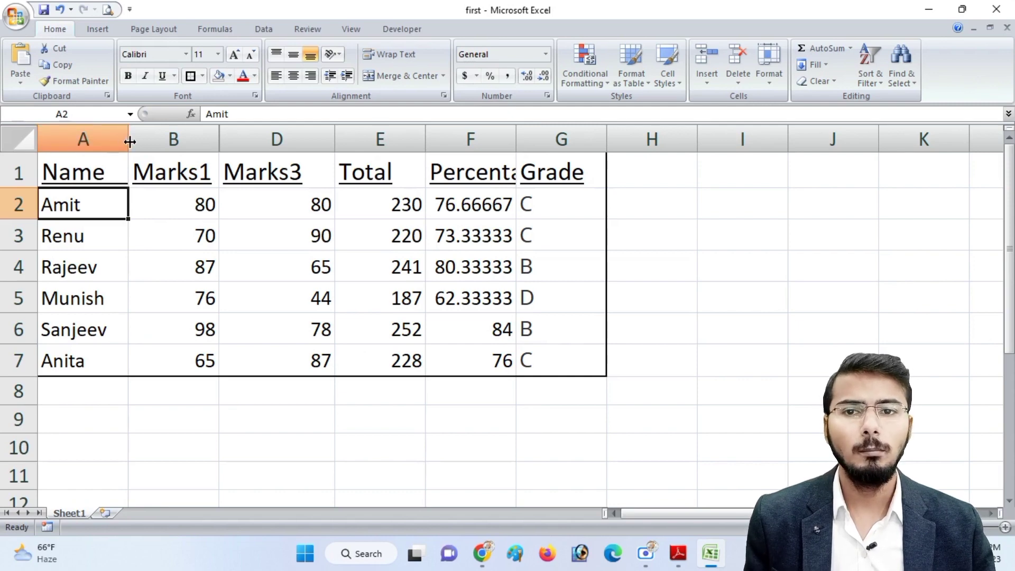
pyautogui.moveTo(130, 141); pyautogui.dragTo(183, 141)
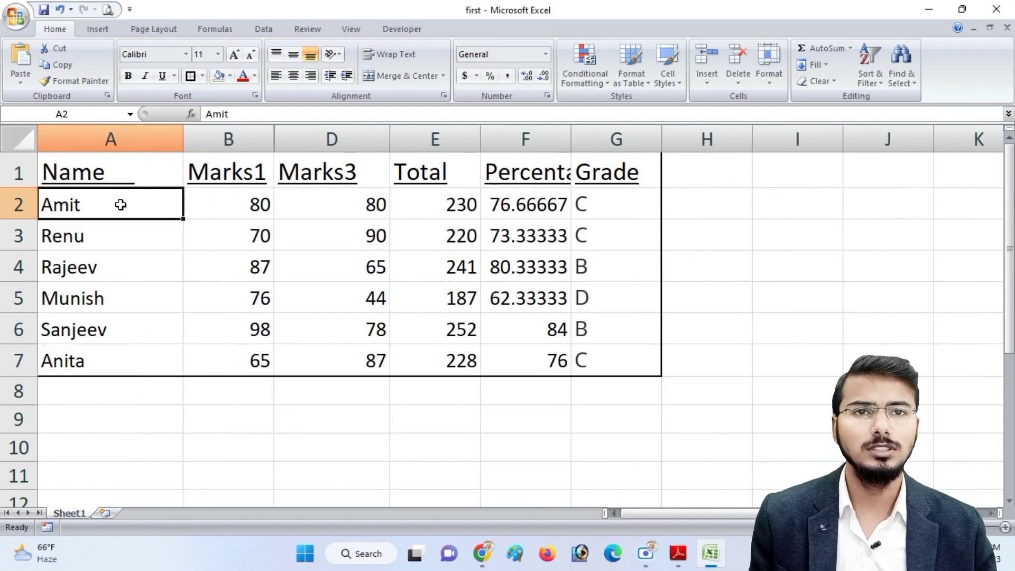
pyautogui.moveTo(184, 139); pyautogui.dragTo(129, 143)
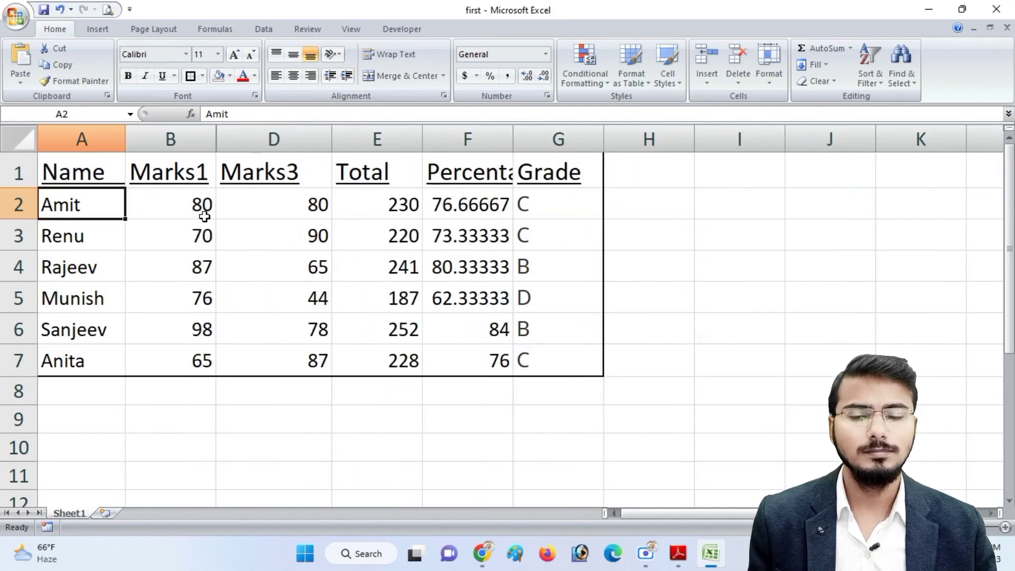
# Switch to Adobe Reader and read task (f) about right-aligning the values in columns B, C and F.
pyautogui.hotkey('alt', 'Tab')
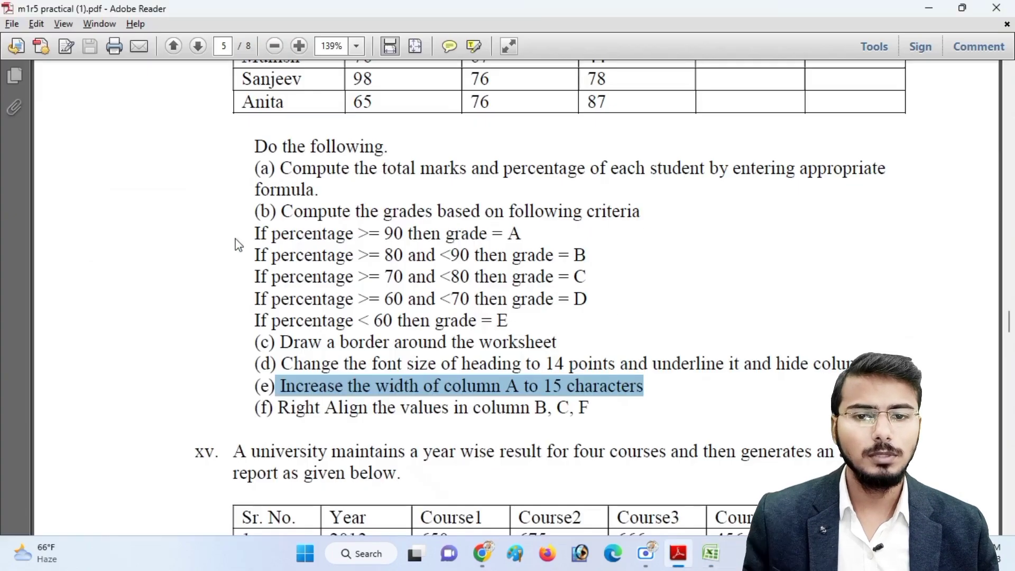
pyautogui.click(304, 403)
pyautogui.moveTo(278, 404); pyautogui.dragTo(502, 385)
# Switch to Excel and unhide column C with the Marks2 values.
pyautogui.hotkey('alt', 'Tab')
pyautogui.click(198, 131)
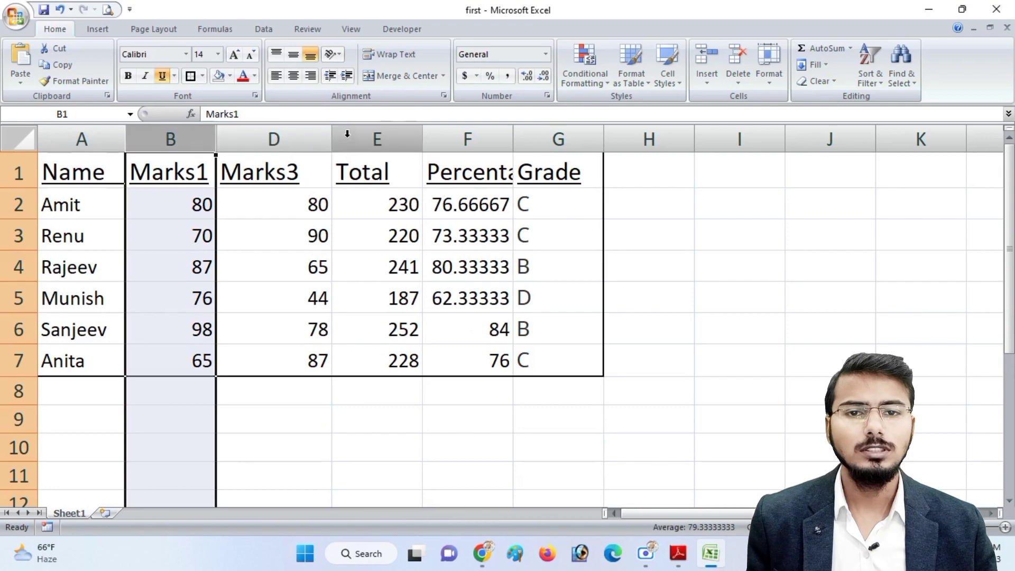
pyautogui.rightClick(226, 138)
pyautogui.press('Escape')
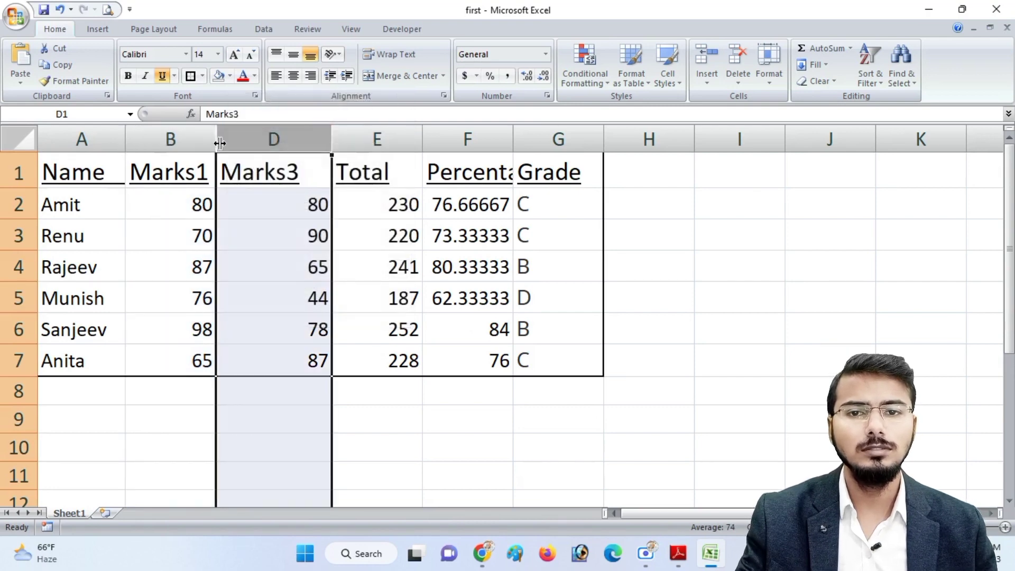
pyautogui.rightClick(219, 143)
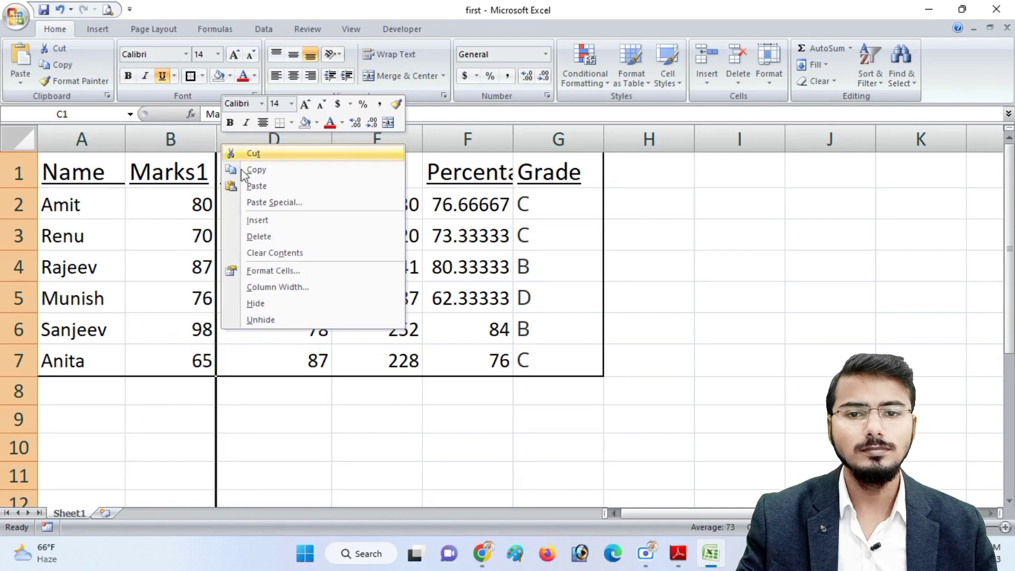
pyautogui.click(270, 316)
pyautogui.click(243, 196)
# Right-align columns B, C and F, and widen column C.
pyautogui.click(208, 139)
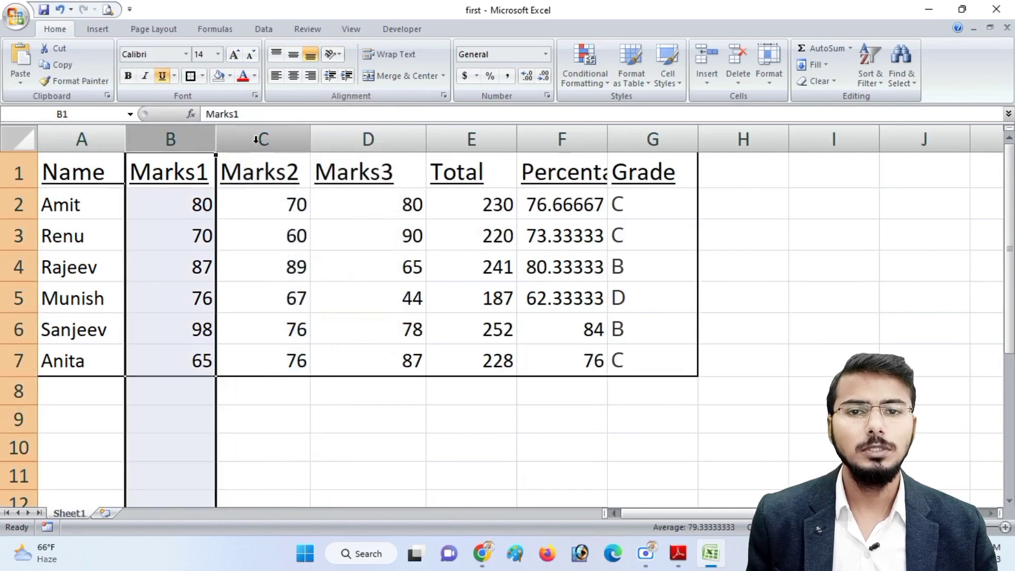
pyautogui.click(286, 139)
pyautogui.click(539, 137)
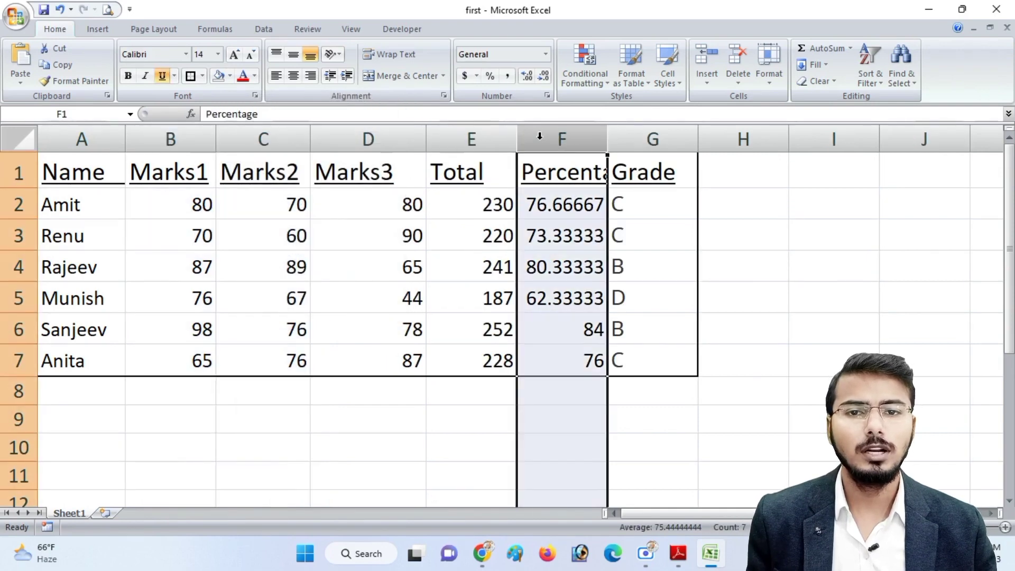
pyautogui.click(169, 138)
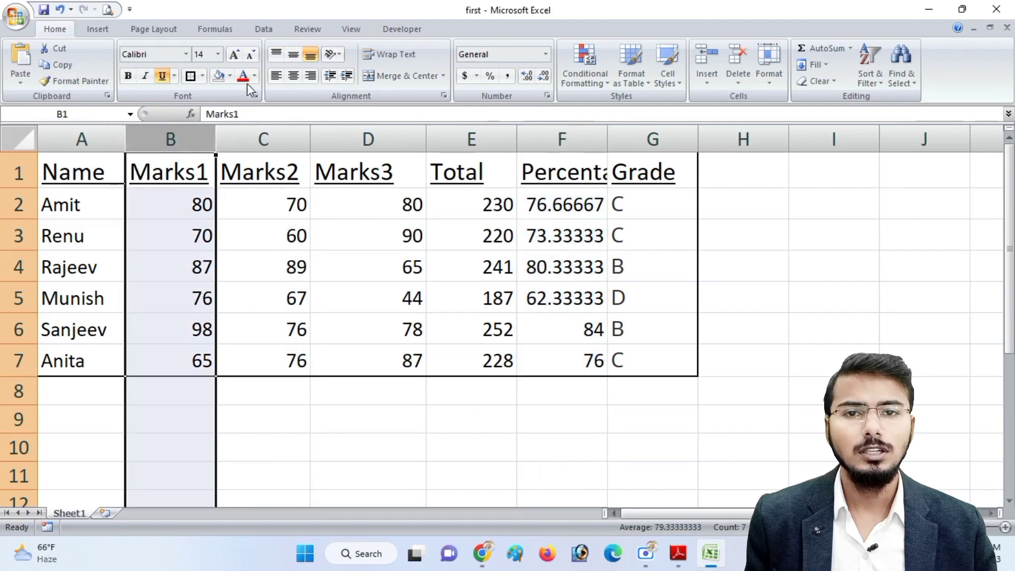
pyautogui.click(311, 77)
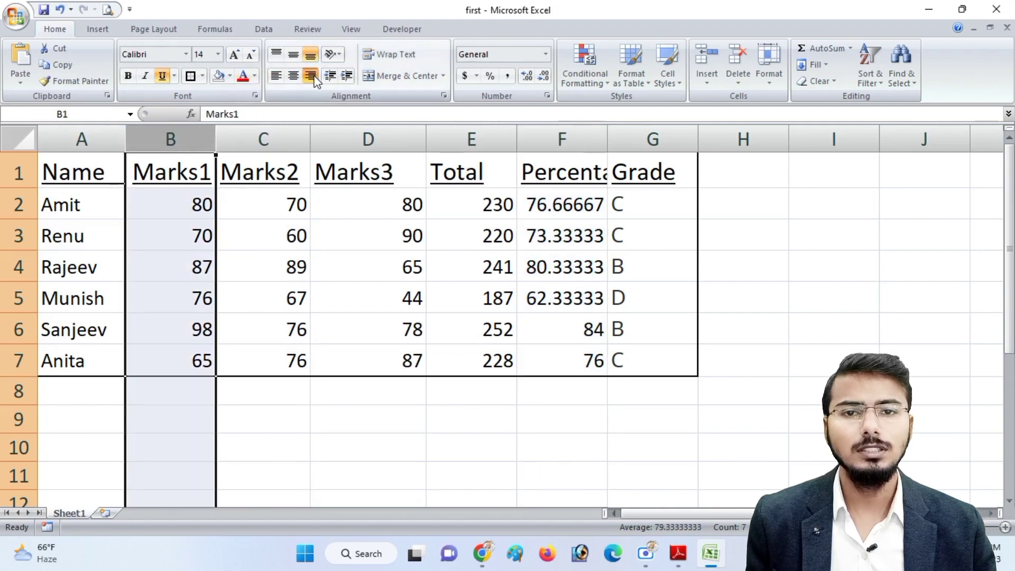
pyautogui.click(265, 139)
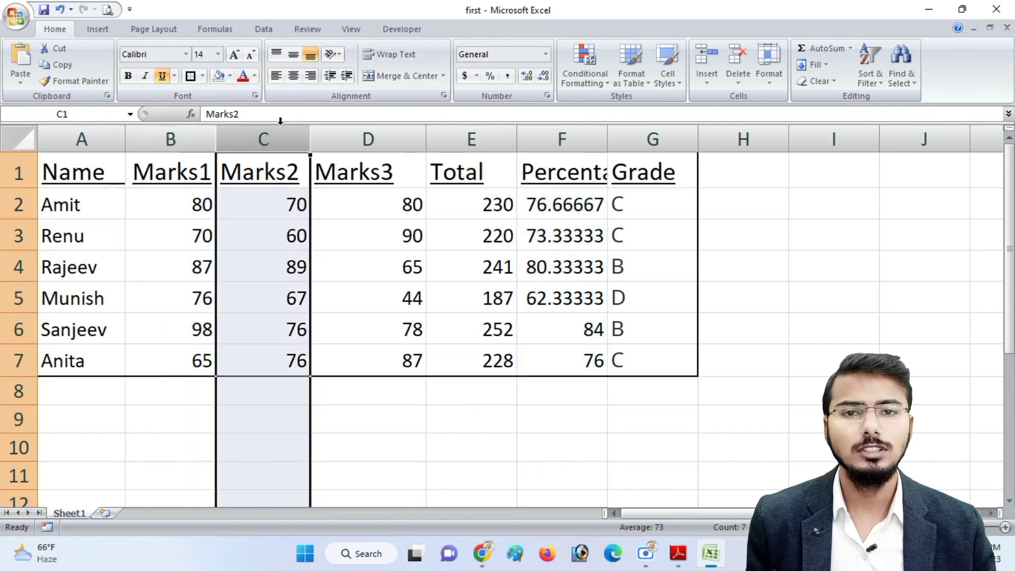
pyautogui.click(312, 79)
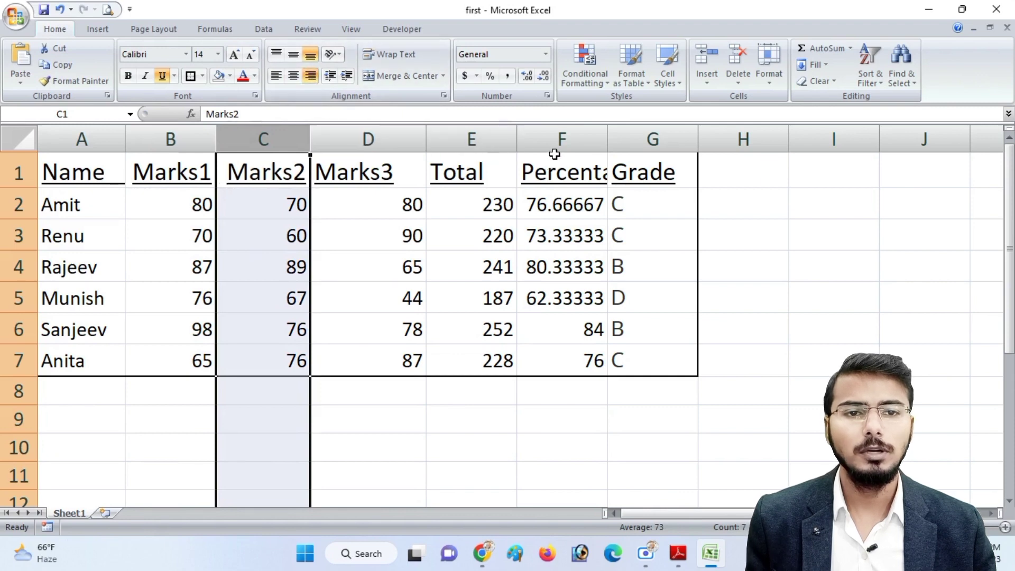
pyautogui.click(549, 145)
pyautogui.click(310, 78)
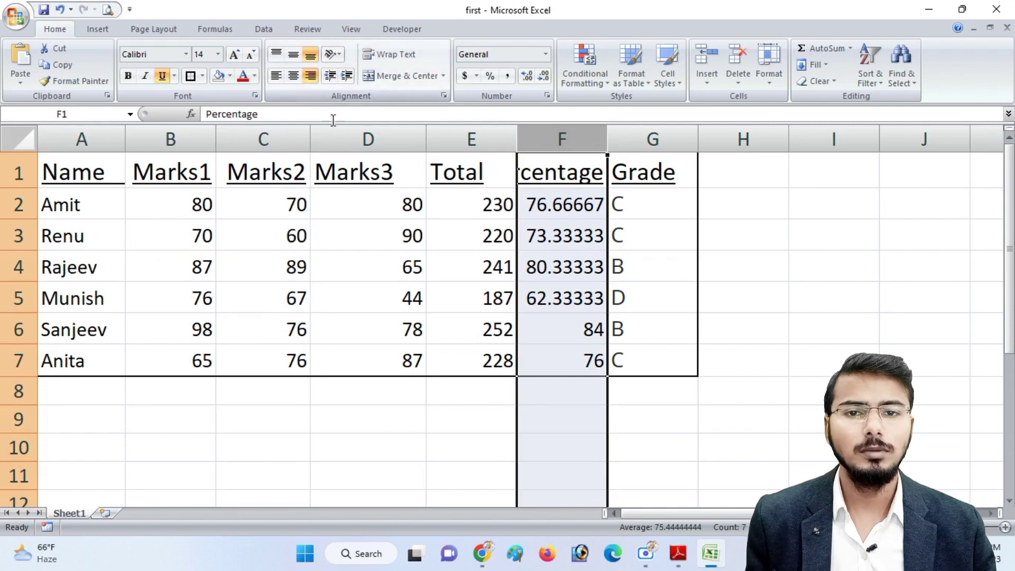
pyautogui.moveTo(311, 136); pyautogui.dragTo(374, 138)
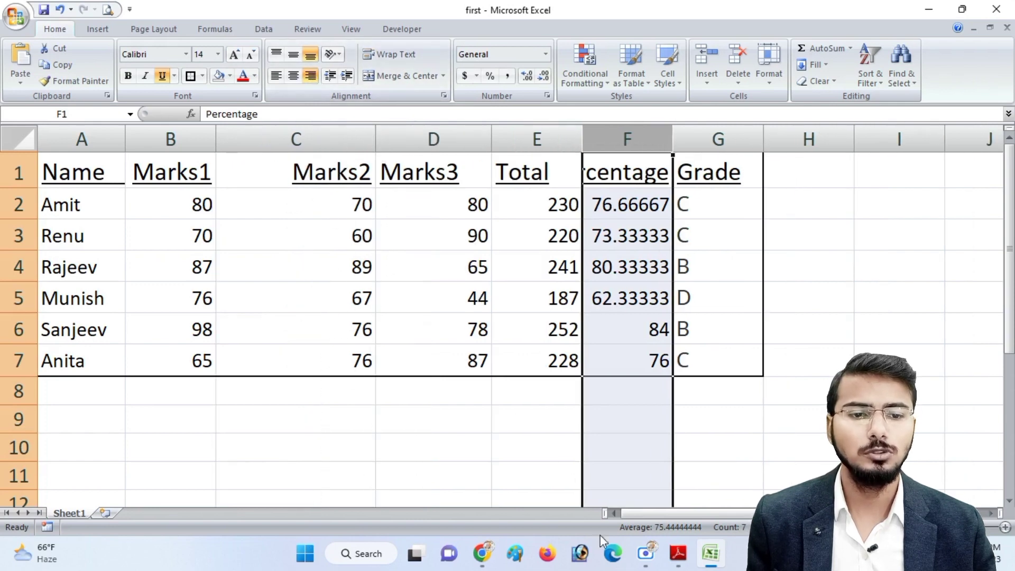
# Switch to Adobe Reader and read exercise xv's course result table and task (a) on course-wise averages.
pyautogui.click(678, 553)
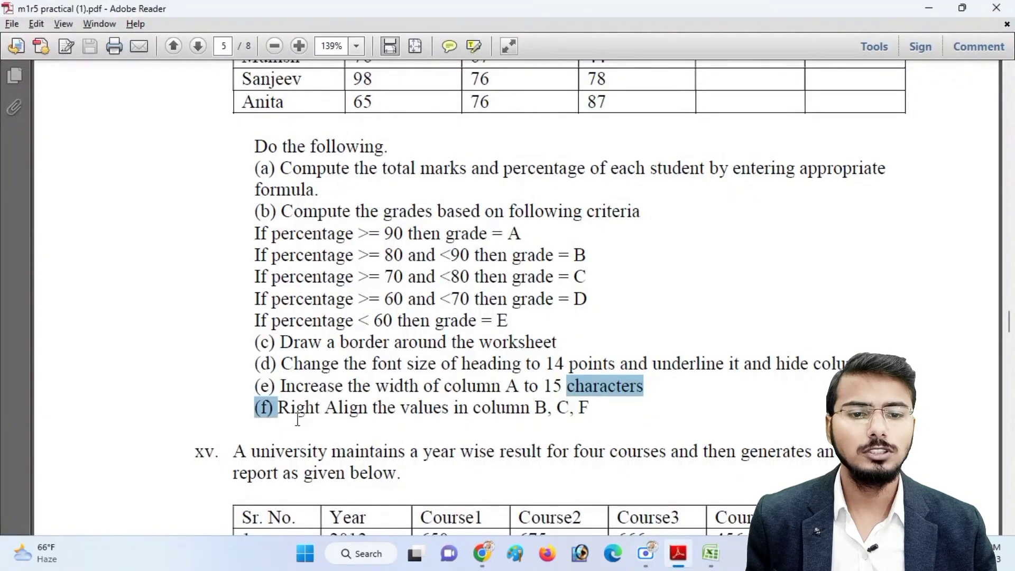
pyautogui.scroll(-5, 298, 419)
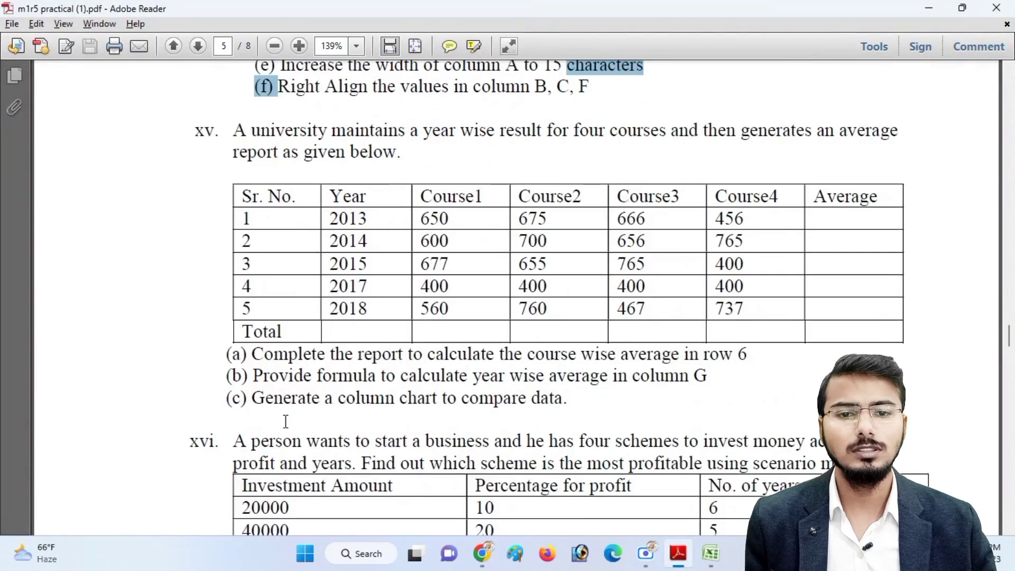
pyautogui.click(230, 129)
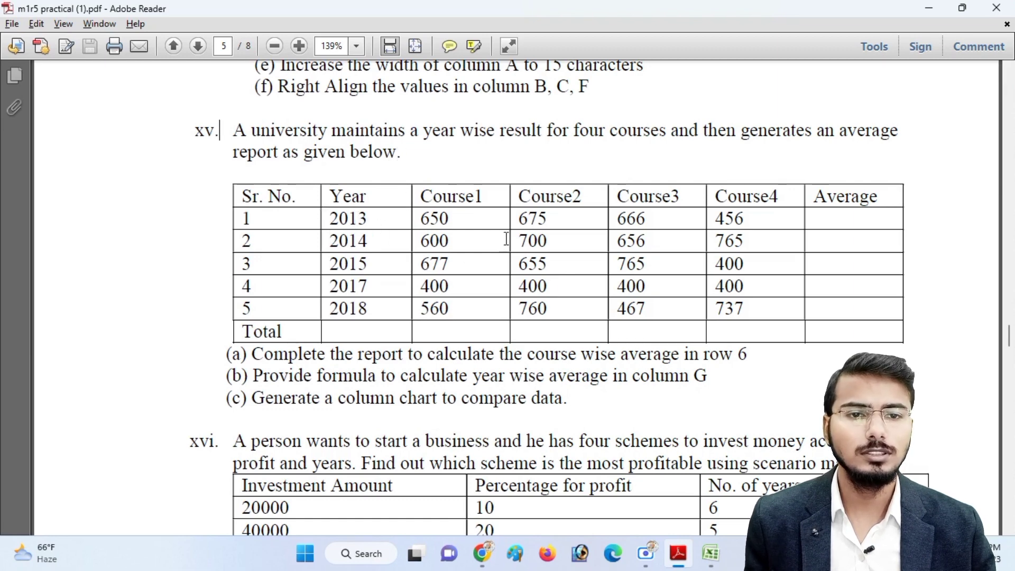
pyautogui.moveTo(427, 195); pyautogui.dragTo(678, 194)
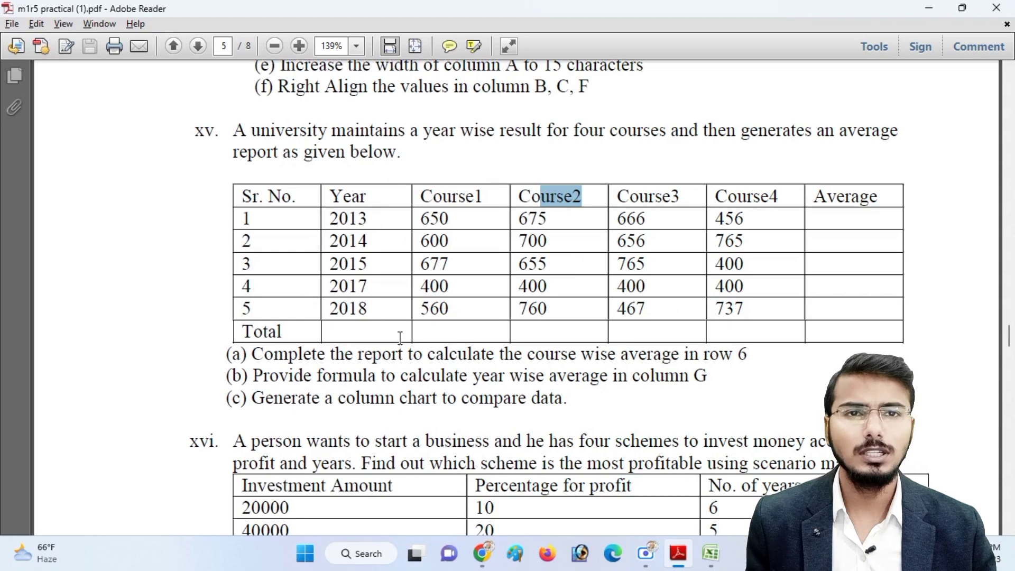
pyautogui.hotkey('alt', 'Tab')
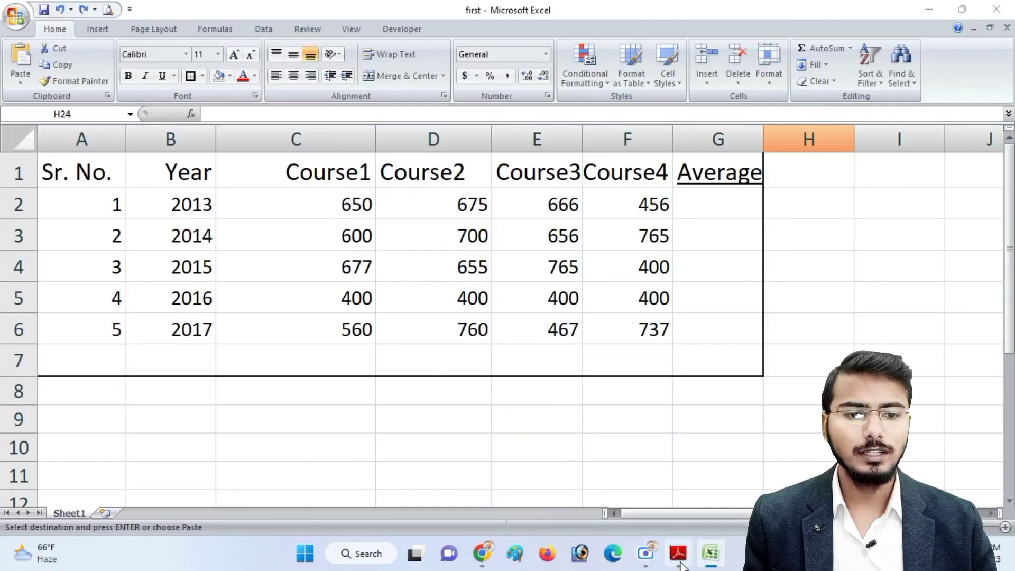
pyautogui.click(678, 553)
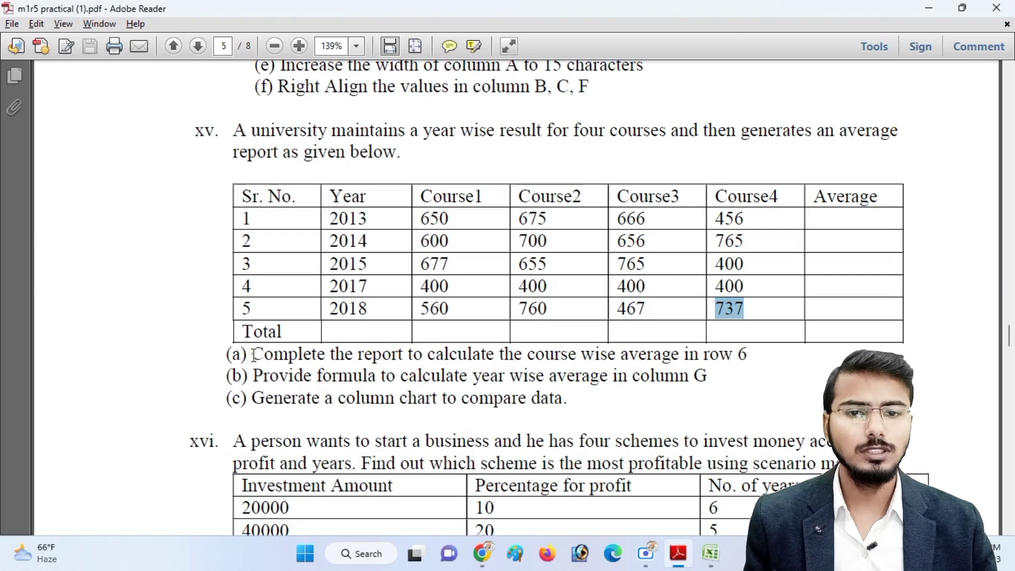
pyautogui.click(281, 357)
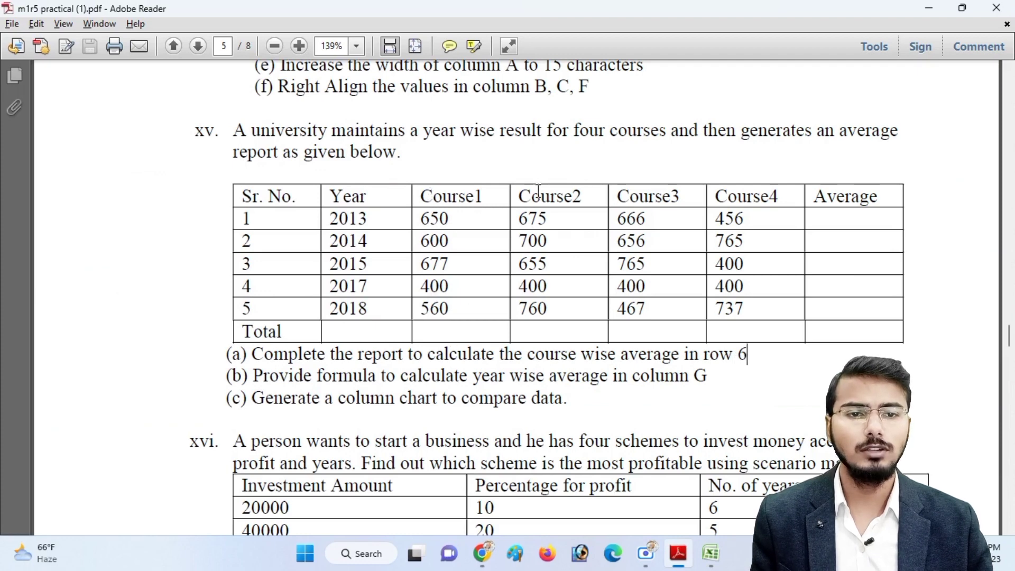
# Return to Excel and go through the Course1 to Course4 headings and the row 7 cells for their averages.
pyautogui.click(709, 553)
pyautogui.click(317, 166)
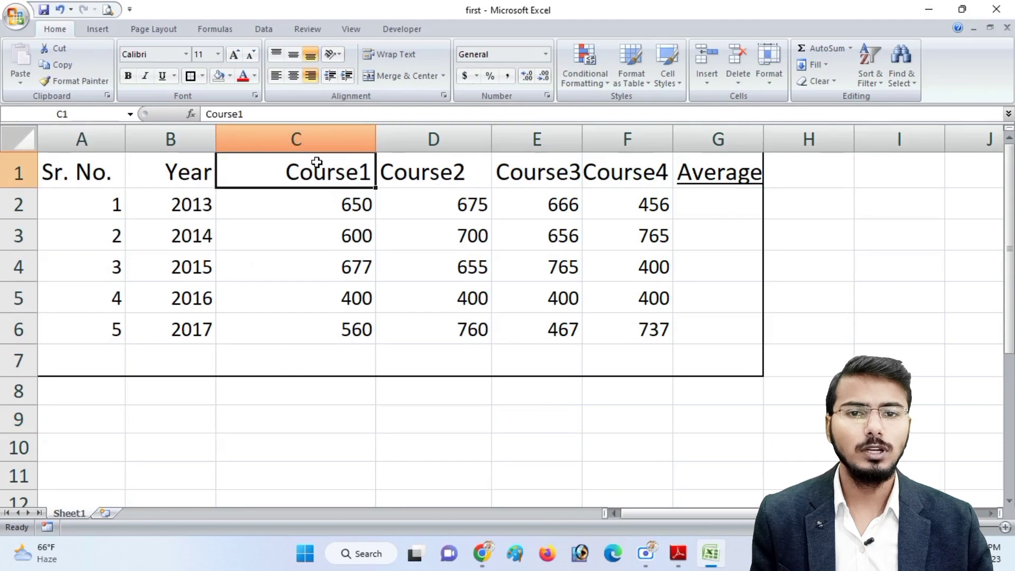
pyautogui.click(326, 361)
pyautogui.click(456, 168)
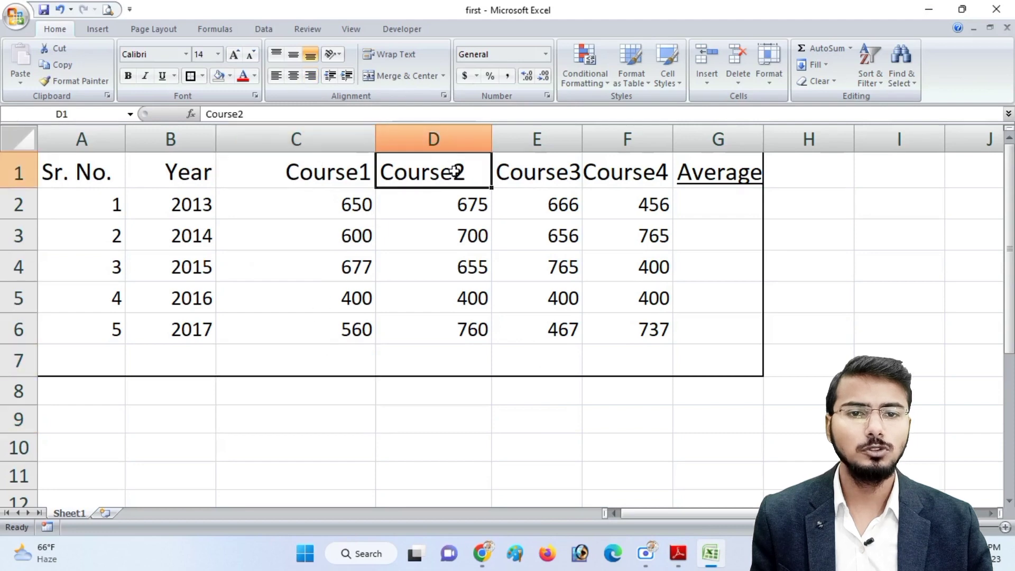
pyautogui.click(460, 355)
pyautogui.click(557, 166)
pyautogui.click(544, 358)
pyautogui.click(608, 183)
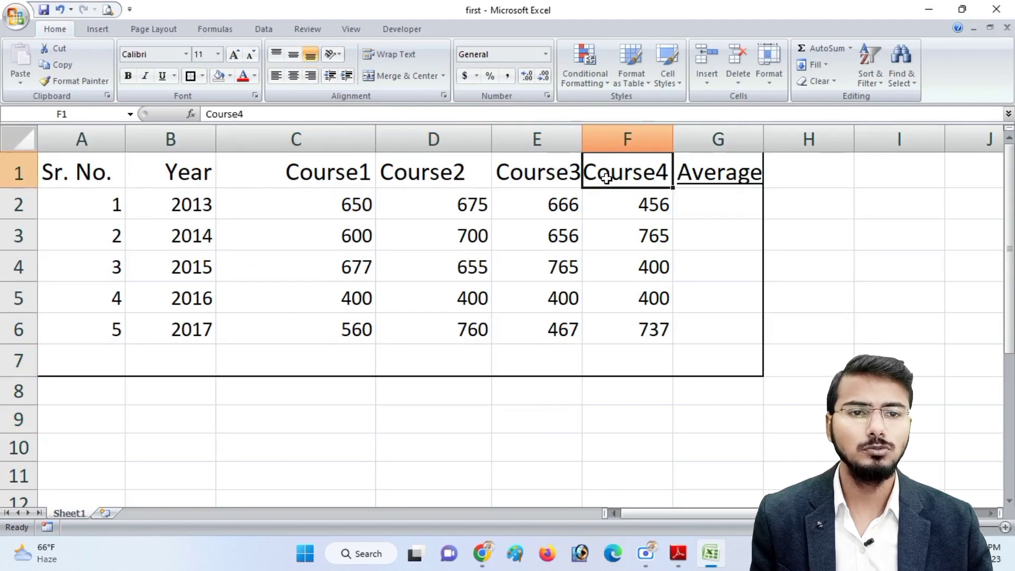
pyautogui.click(647, 354)
# Enter =AVERAGE(C2:C6) in C7 and fill the formula across to F7 for all four courses.
pyautogui.click(313, 362)
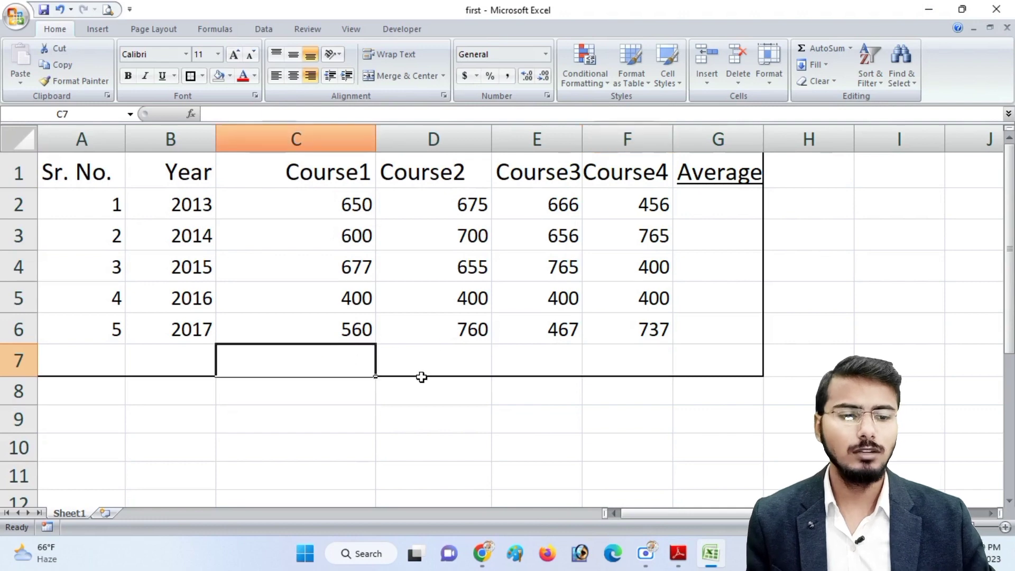
pyautogui.write('=aver')
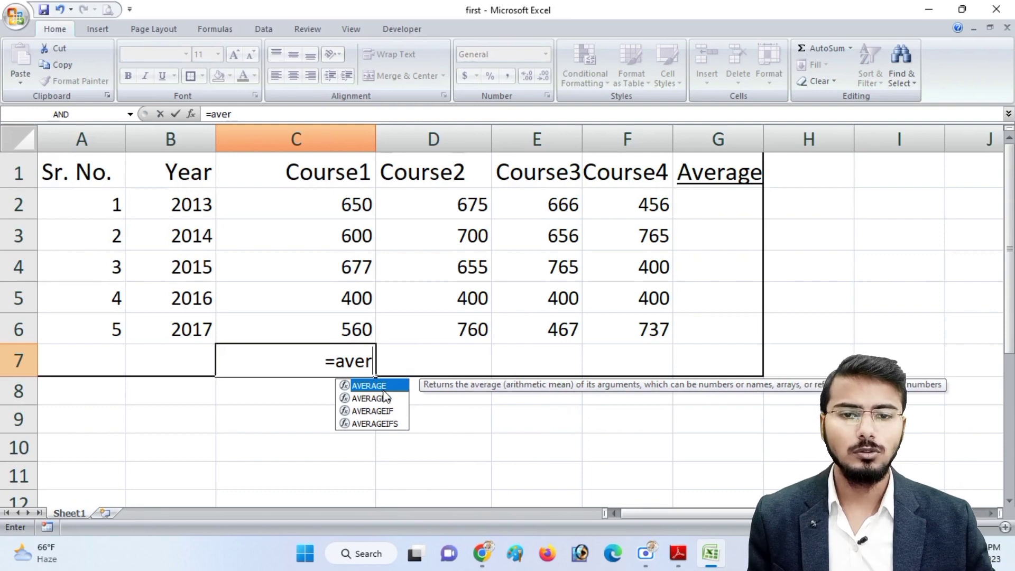
pyautogui.doubleClick(386, 389)
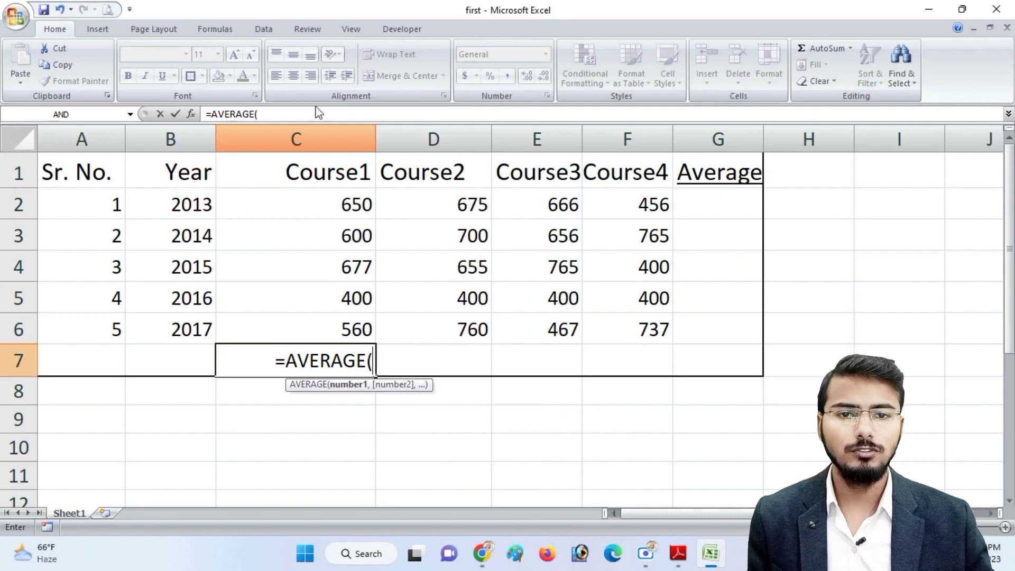
pyautogui.click(298, 190)
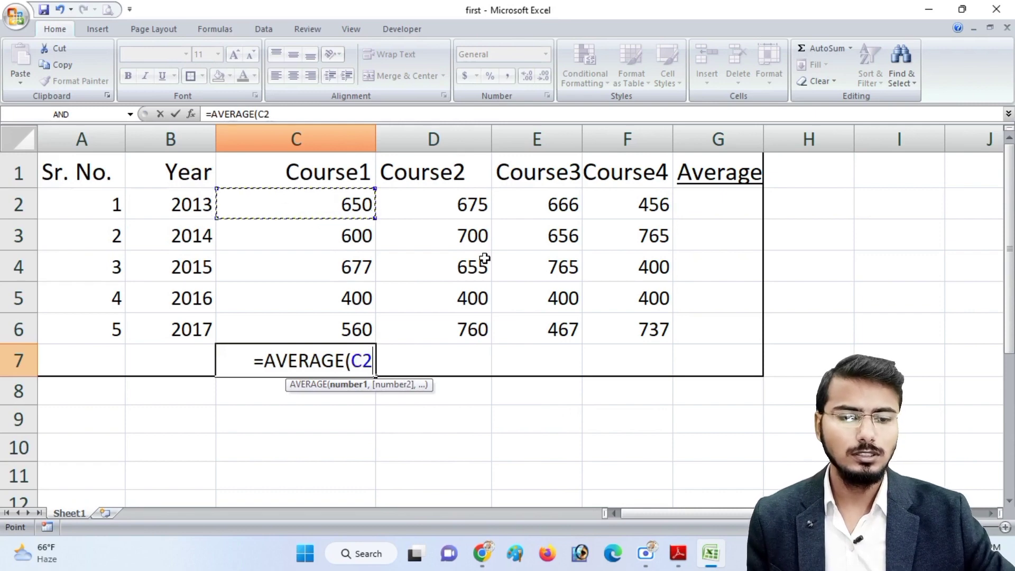
pyautogui.press('F8')
pyautogui.click(372, 339)
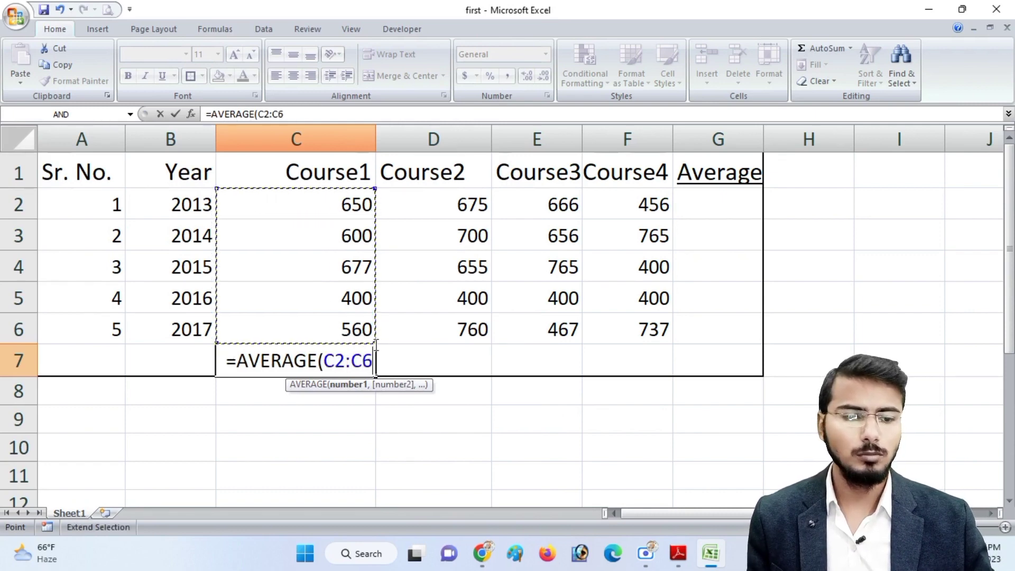
pyautogui.write(')')
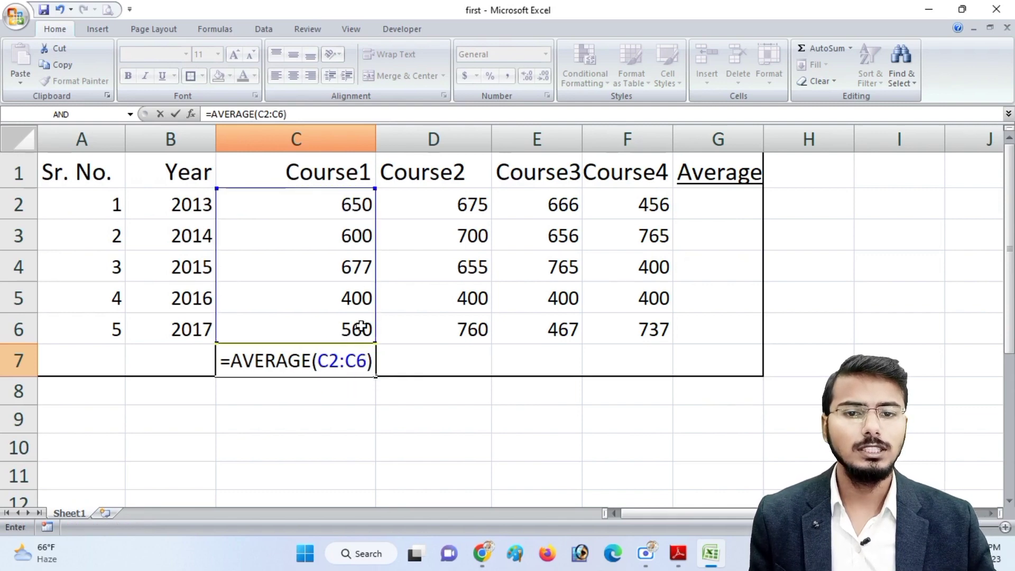
pyautogui.press('Return')
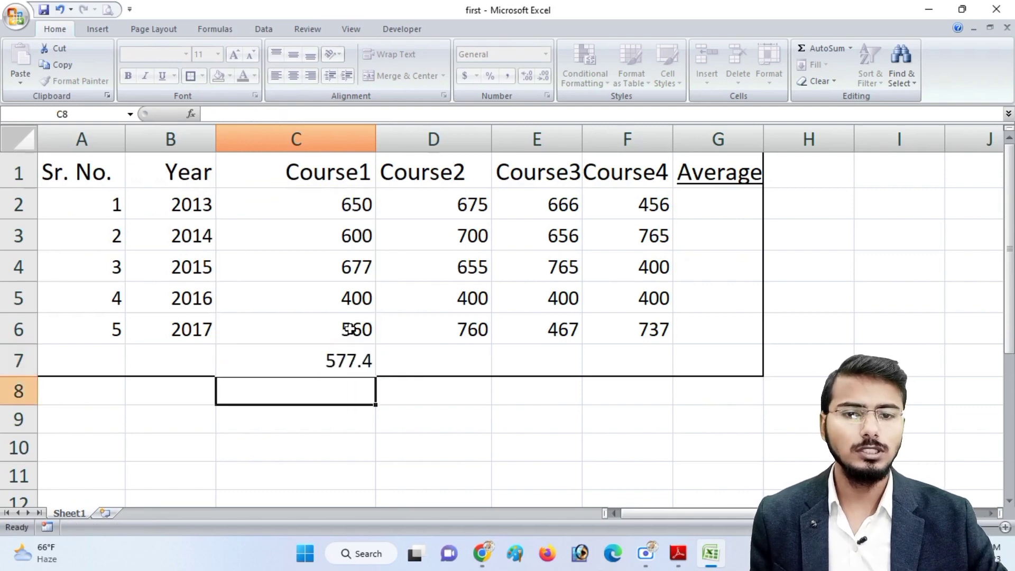
pyautogui.click(370, 367)
pyautogui.moveTo(377, 376); pyautogui.dragTo(647, 376)
# Check the average formulas in D7, E7 and F7, and inspect the C2:C6 range in C7's formula.
pyautogui.click(473, 368)
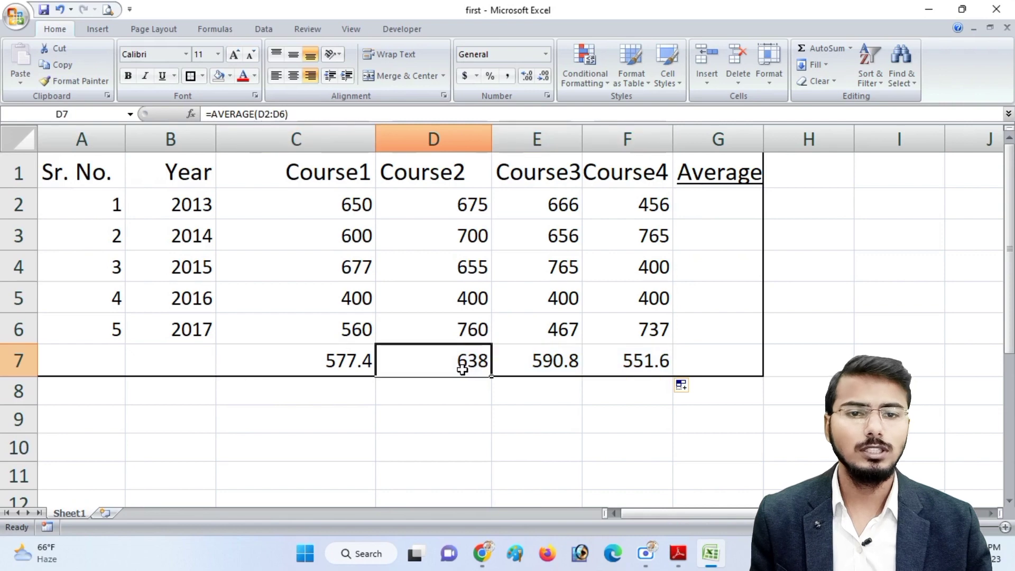
pyautogui.click(519, 355)
pyautogui.click(619, 355)
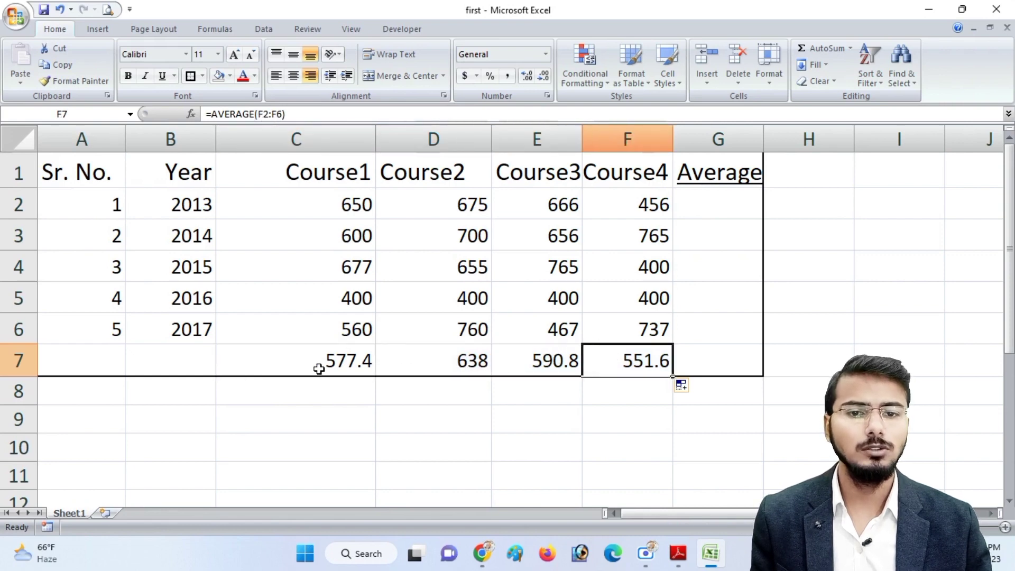
pyautogui.click(317, 368)
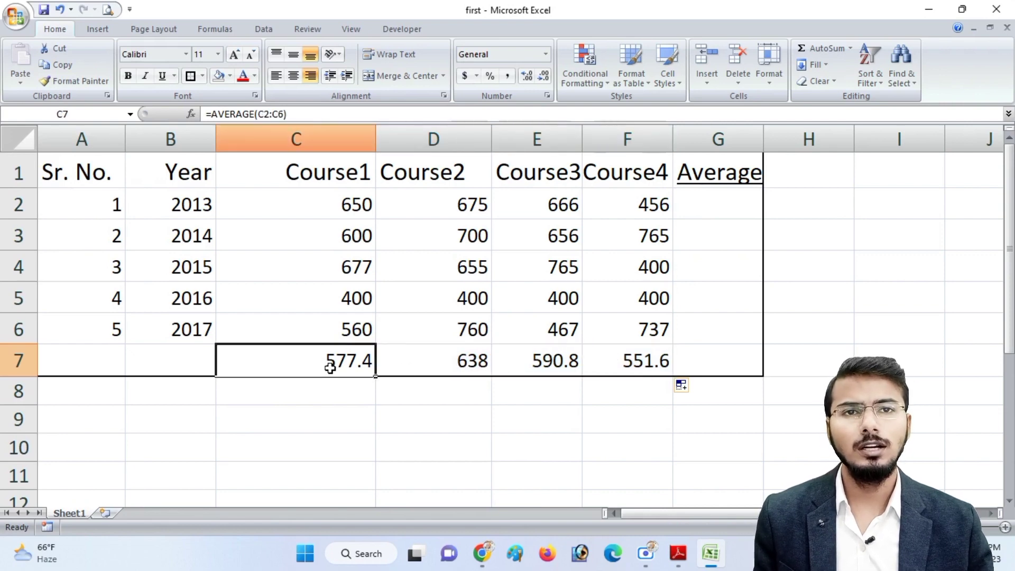
pyautogui.click(264, 114)
pyautogui.moveTo(258, 113); pyautogui.dragTo(286, 113)
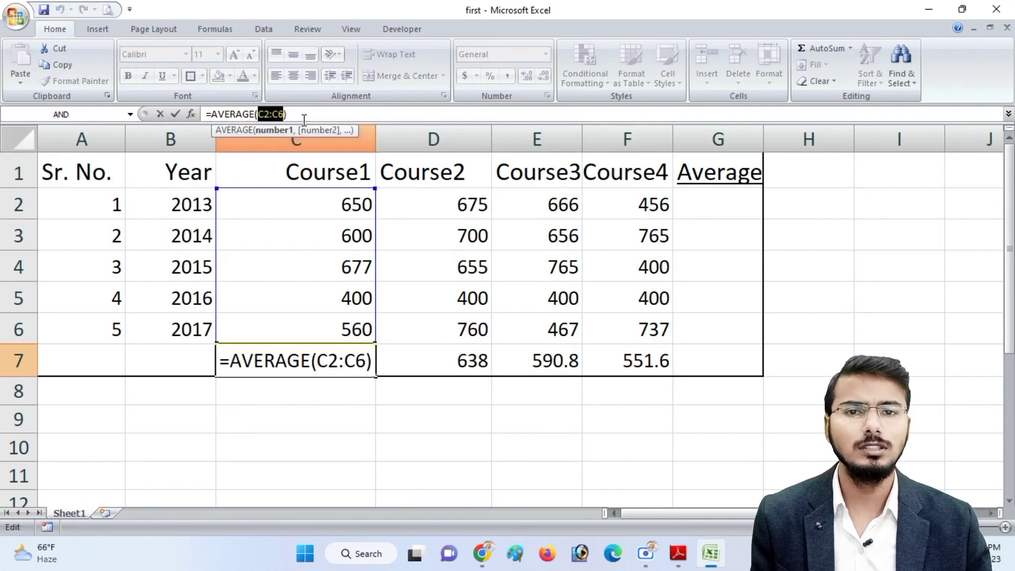
pyautogui.click(305, 120)
pyautogui.press('Escape')
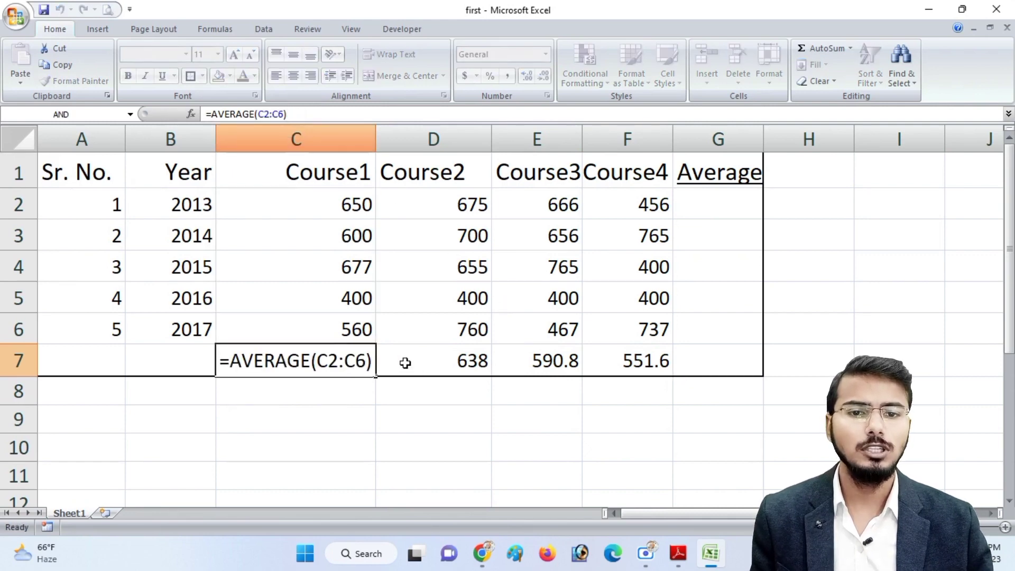
pyautogui.click(405, 362)
# Switch to Adobe Reader to read task (b) on year-wise averages in column G, and return to the 2013 row in Excel.
pyautogui.hotkey('alt', 'Tab')
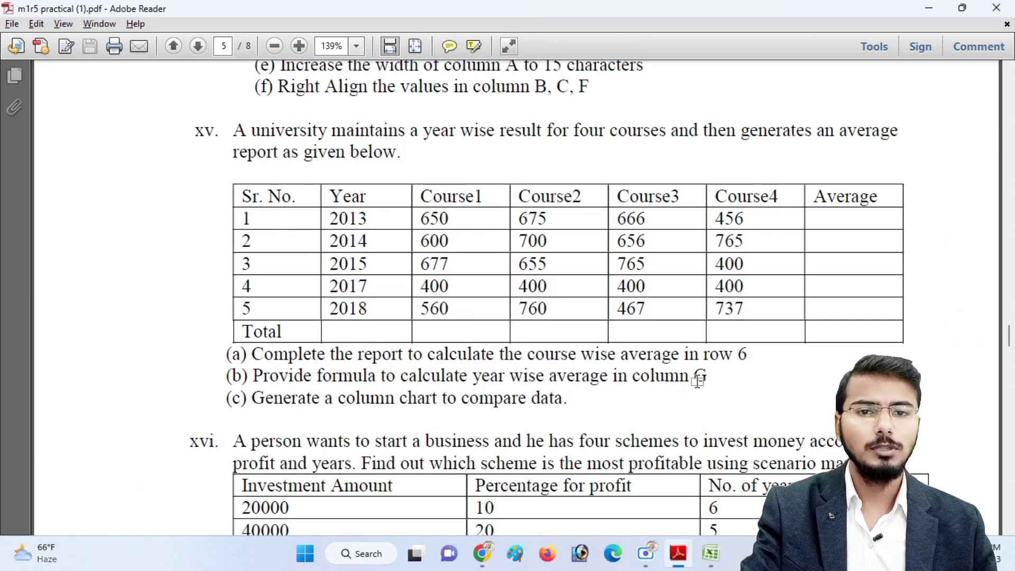
pyautogui.hotkey('alt', 'Tab')
pyautogui.click(185, 202)
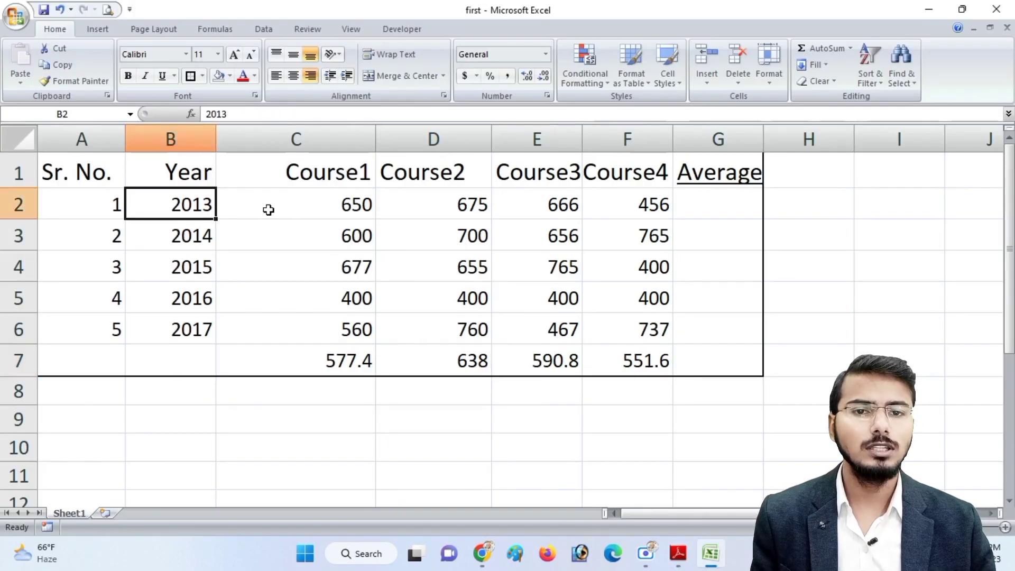
# Match the 2013, 2014 and 2015 year rows with their cells in the Average column.
pyautogui.click(722, 209)
pyautogui.click(181, 245)
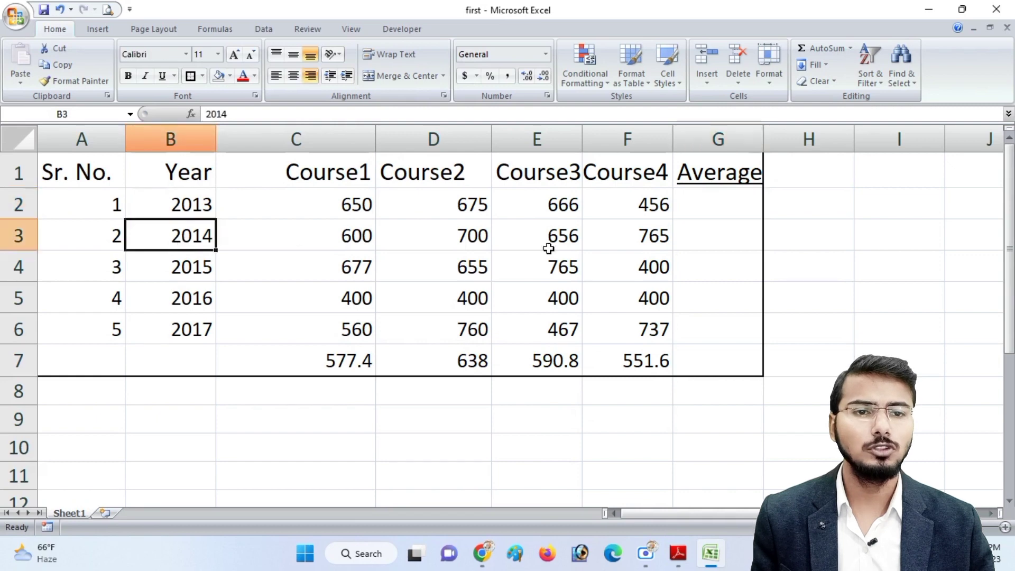
pyautogui.click(703, 235)
pyautogui.click(196, 272)
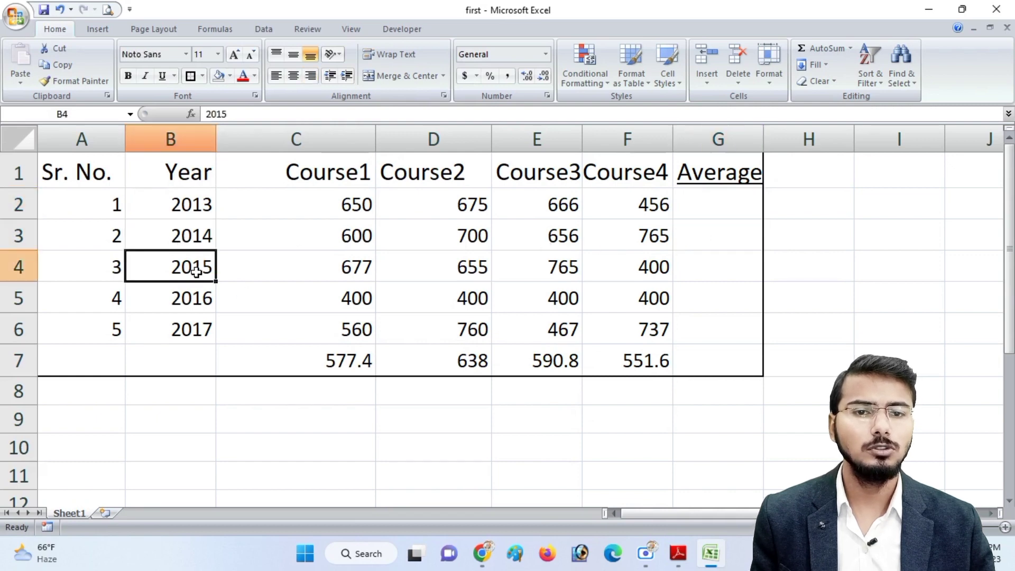
pyautogui.click(680, 268)
# Enter =AVERAGE(C2:F2) in G2 to calculate the 2013 average across the four courses.
pyautogui.click(685, 198)
pyautogui.write('=av')
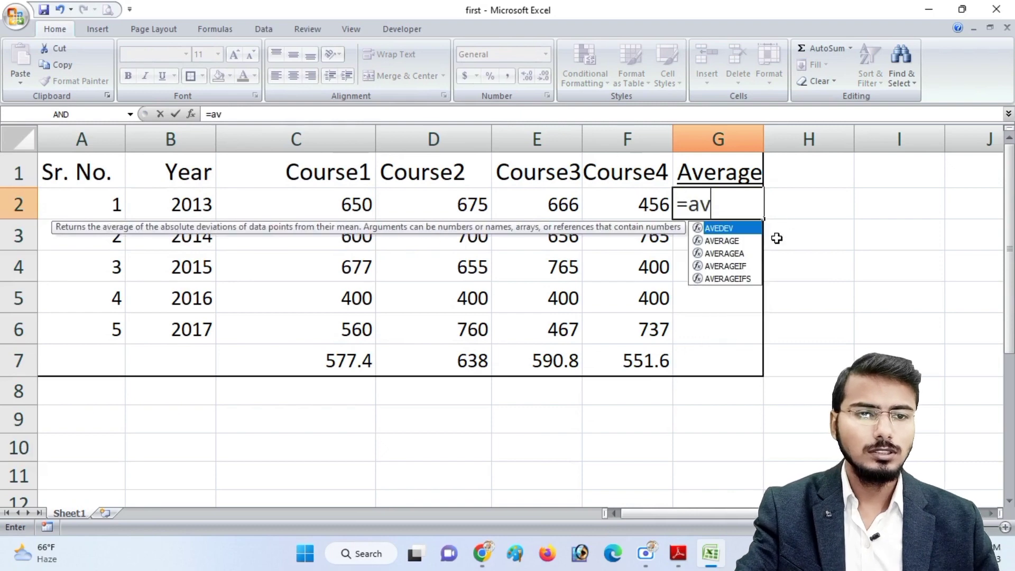
pyautogui.click(749, 241)
pyautogui.doubleClick(727, 242)
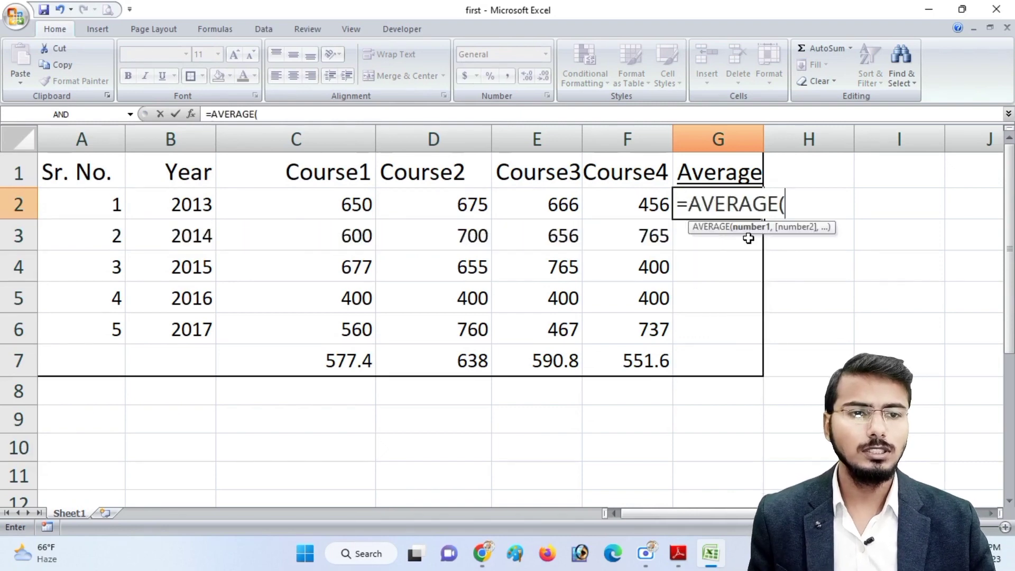
pyautogui.click(326, 204)
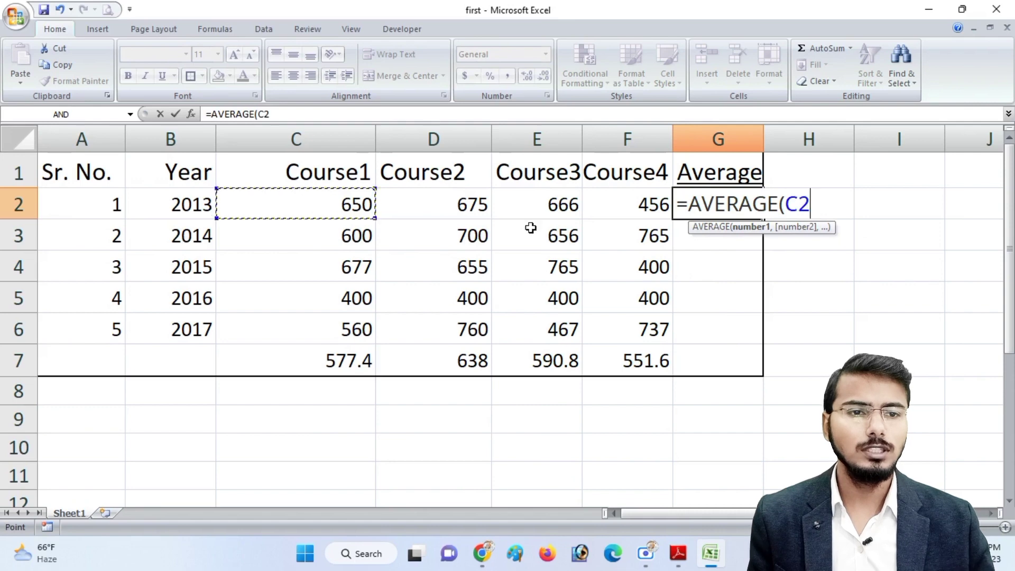
pyautogui.press('F8')
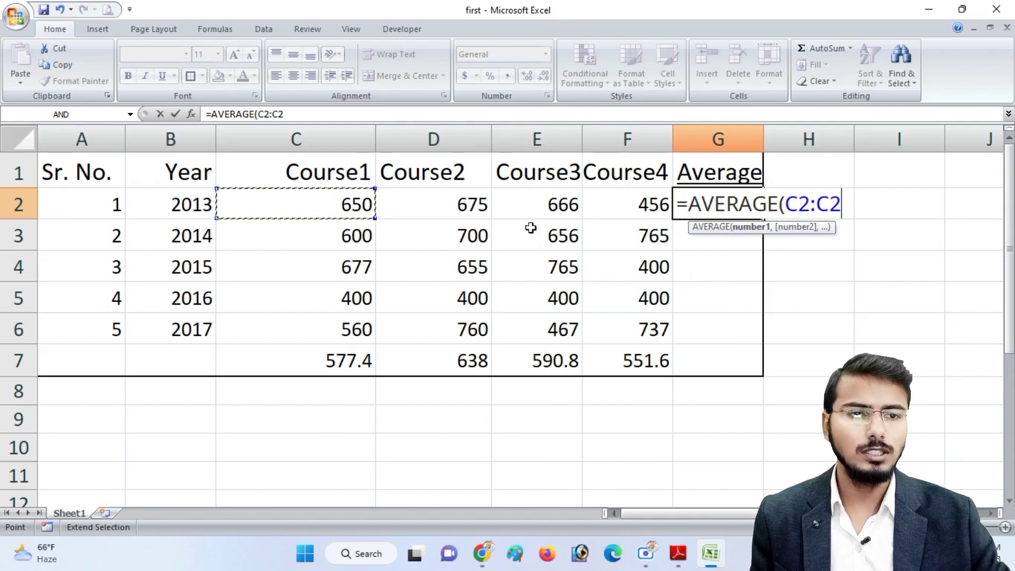
pyautogui.click(607, 206)
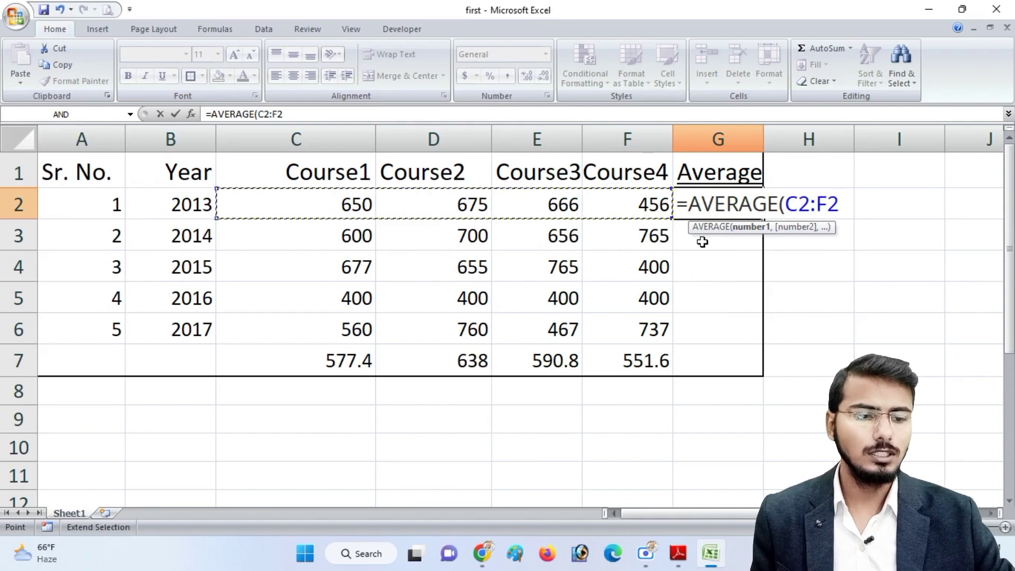
pyautogui.write(')')
pyautogui.press('Return')
# Fill the G2 average formula down to G6 for the remaining years.
pyautogui.click(695, 198)
pyautogui.moveTo(765, 216); pyautogui.dragTo(761, 343)
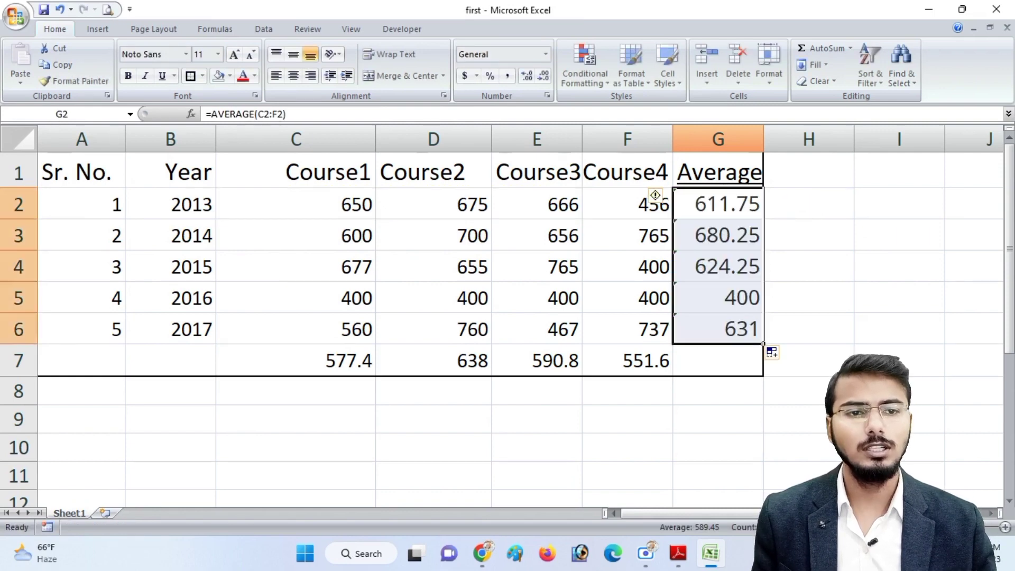
pyautogui.click(726, 374)
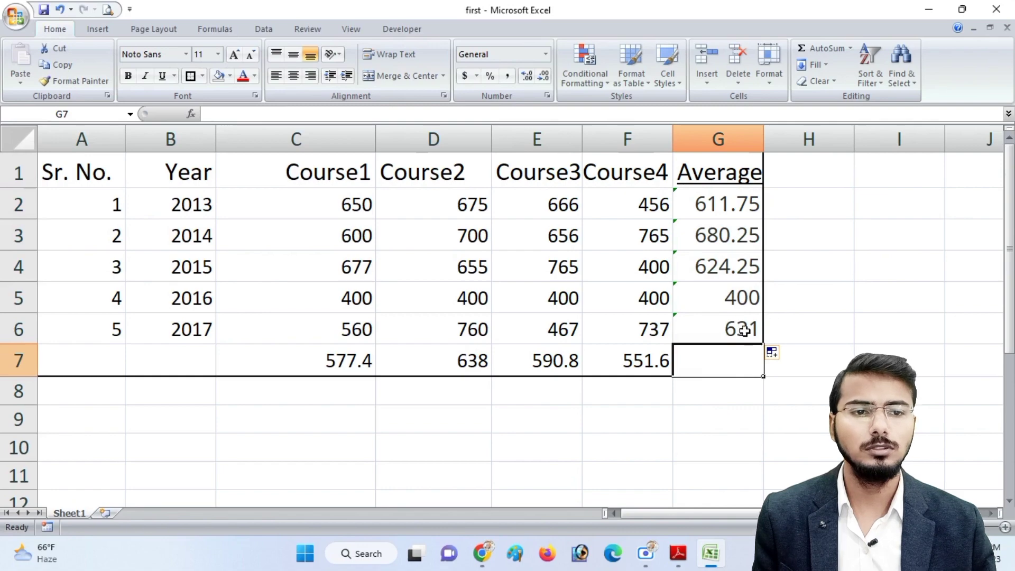
pyautogui.click(818, 316)
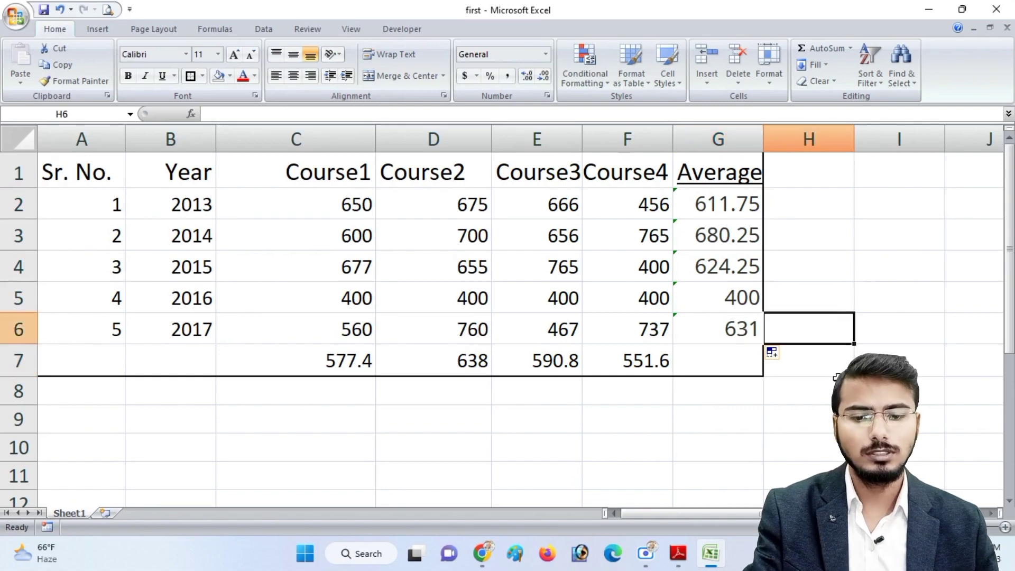
# Switch to Adobe Reader to read task (c) on generating a column chart, and return to Excel.
pyautogui.hotkey('alt', 'Tab')
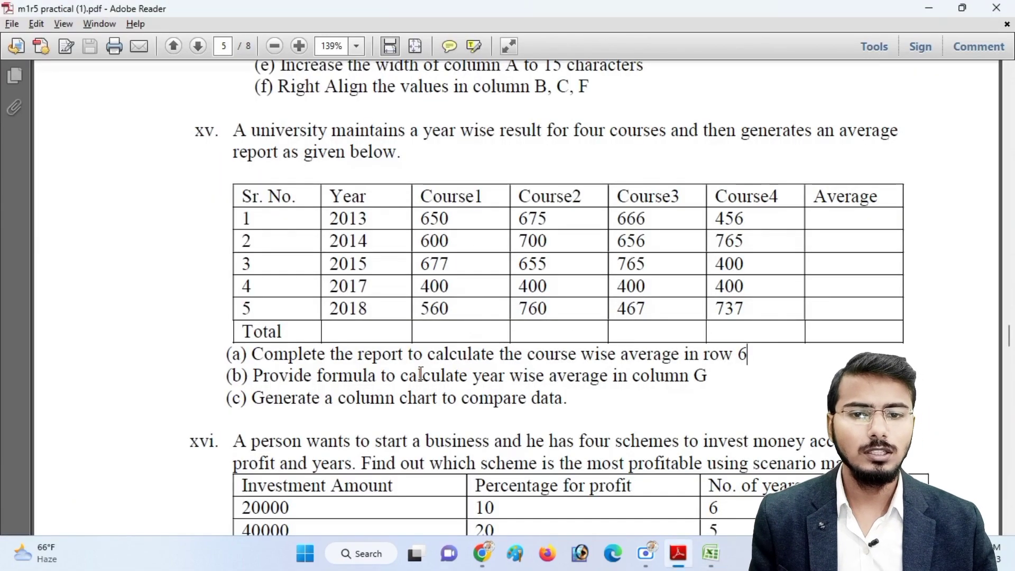
pyautogui.moveTo(255, 401); pyautogui.dragTo(559, 403)
pyautogui.hotkey('alt', 'Tab')
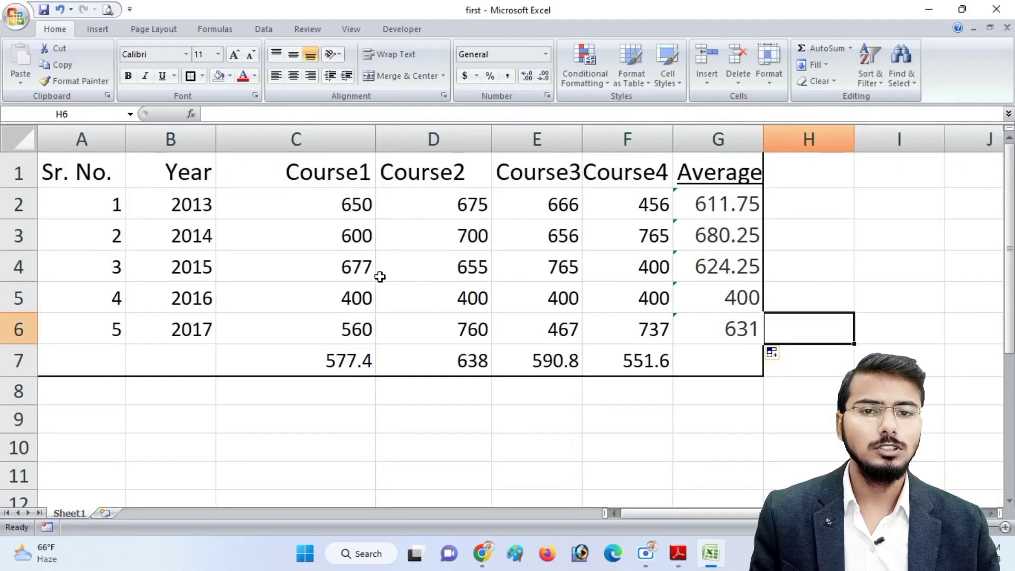
# Insert a 2-D clustered column chart from the data in A1:G6.
pyautogui.click(390, 275)
pyautogui.moveTo(76, 164); pyautogui.dragTo(712, 328)
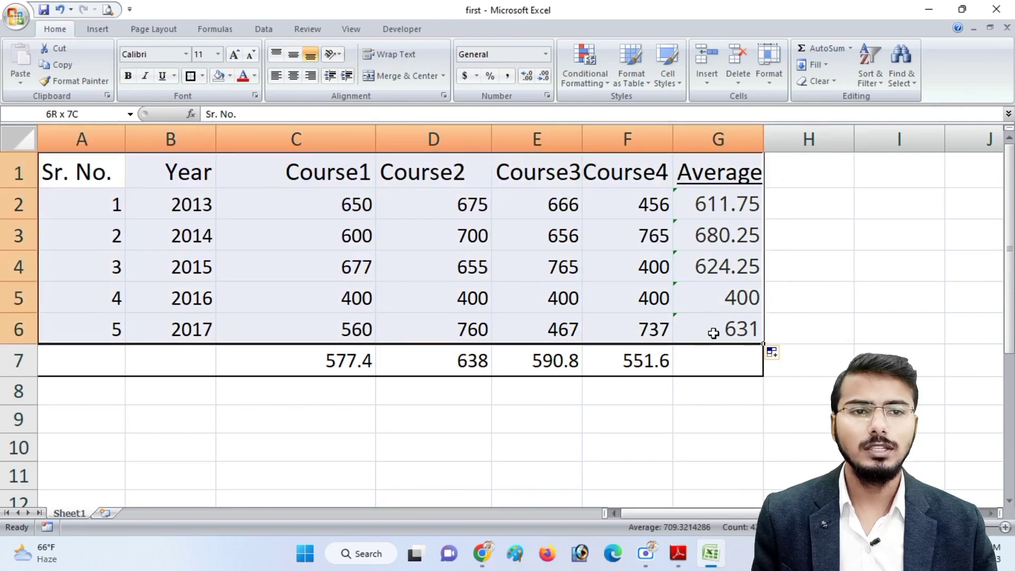
pyautogui.click(98, 29)
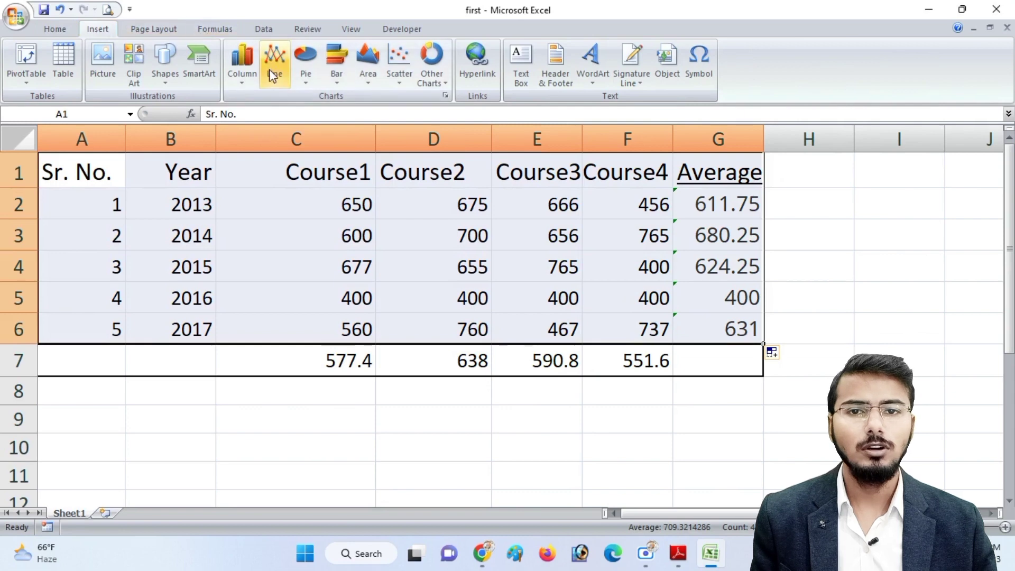
pyautogui.click(254, 76)
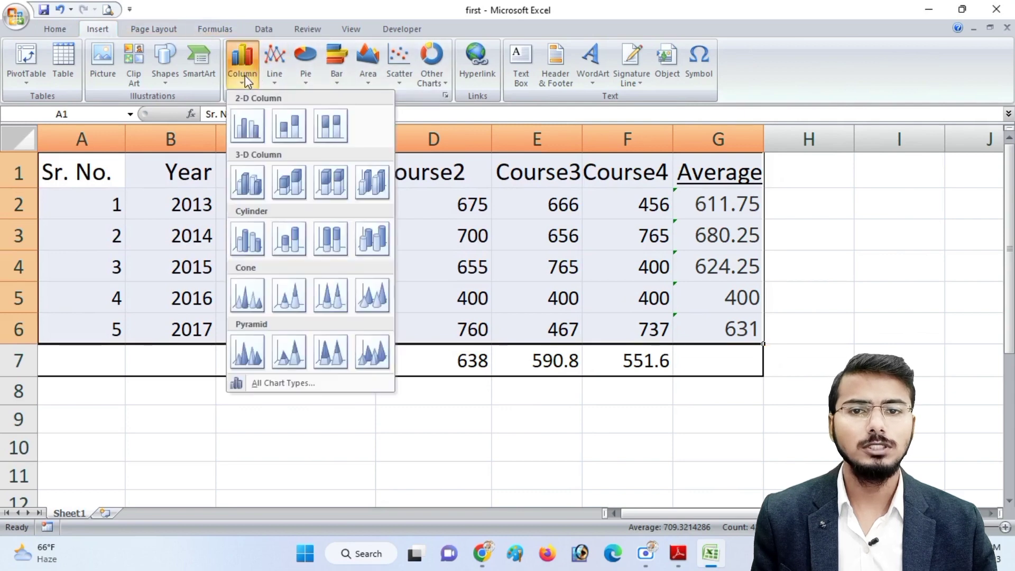
pyautogui.click(253, 132)
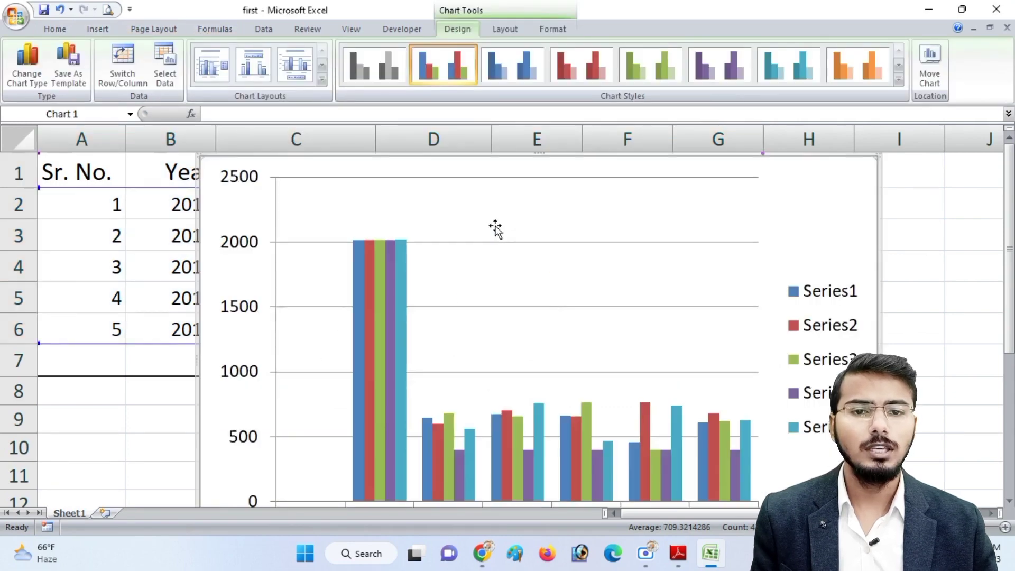
# Shrink the column chart so that it ends within column G and about row 8.
pyautogui.moveTo(879, 170); pyautogui.dragTo(839, 113)
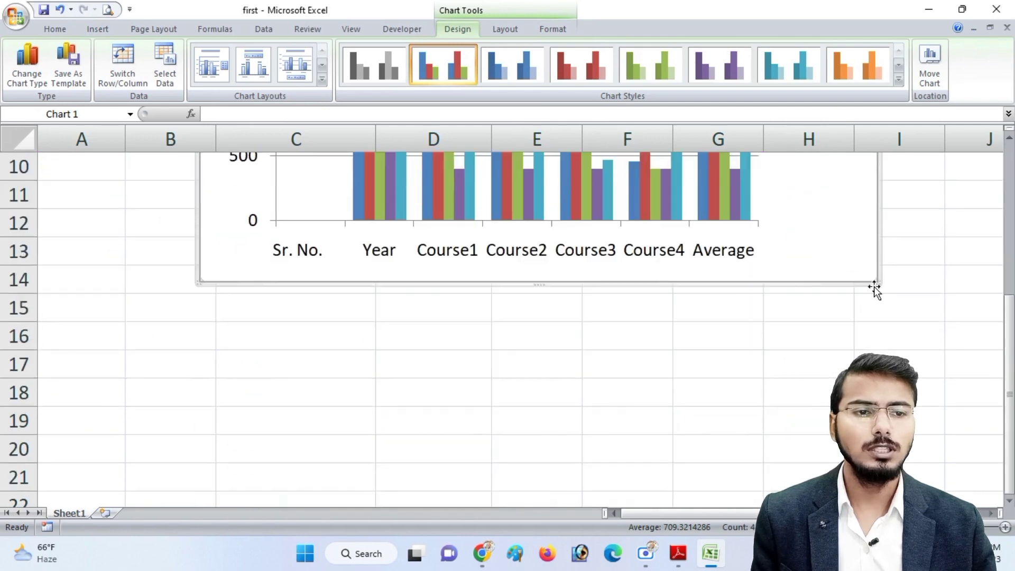
pyautogui.moveTo(874, 281); pyautogui.dragTo(777, 191)
pyautogui.scroll(3, 791, 199)
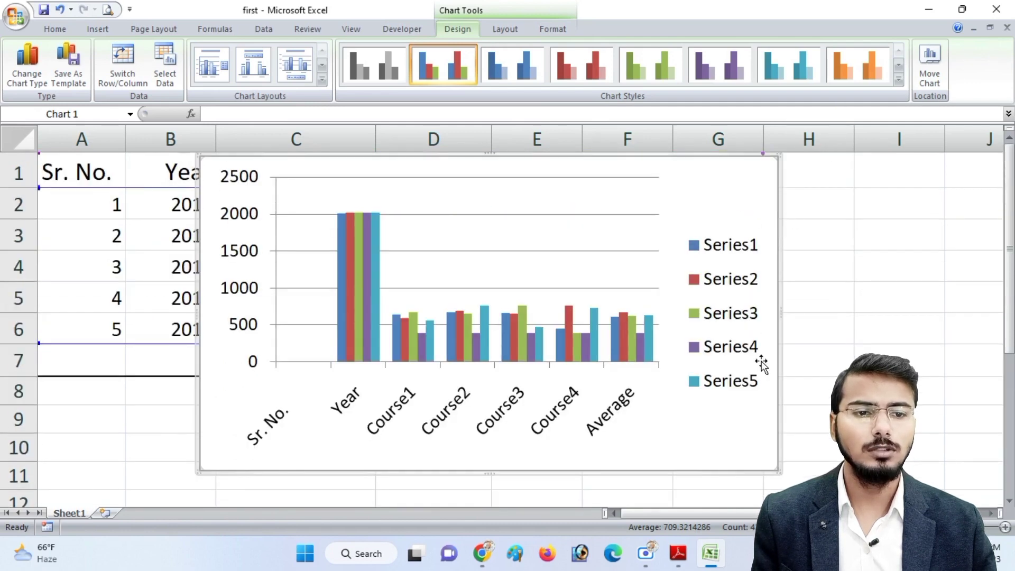
pyautogui.moveTo(778, 467); pyautogui.dragTo(724, 384)
pyautogui.click(507, 238)
pyautogui.moveTo(487, 236); pyautogui.dragTo(520, 227)
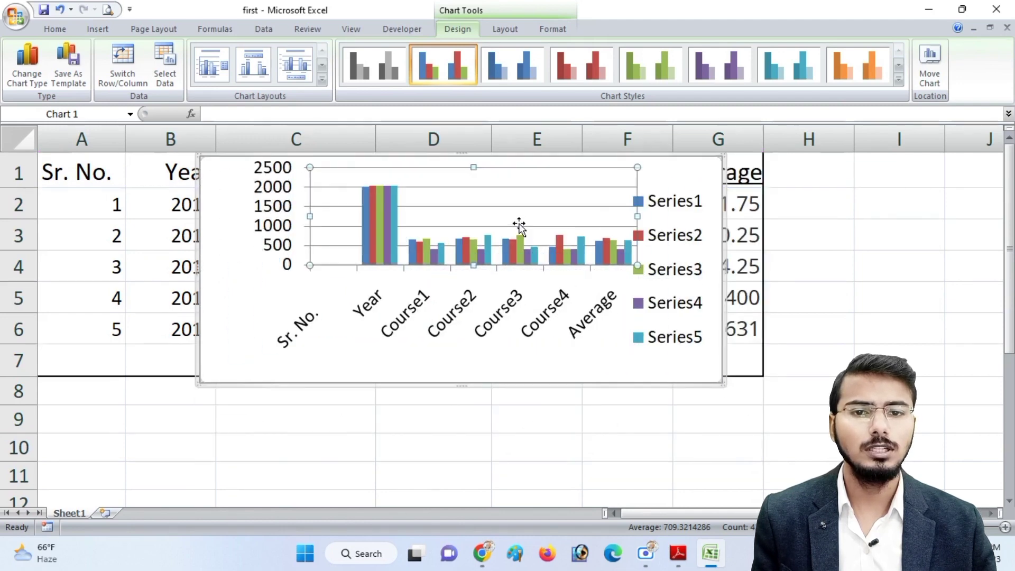
# Delete the column chart from the worksheet.
pyautogui.click(803, 288)
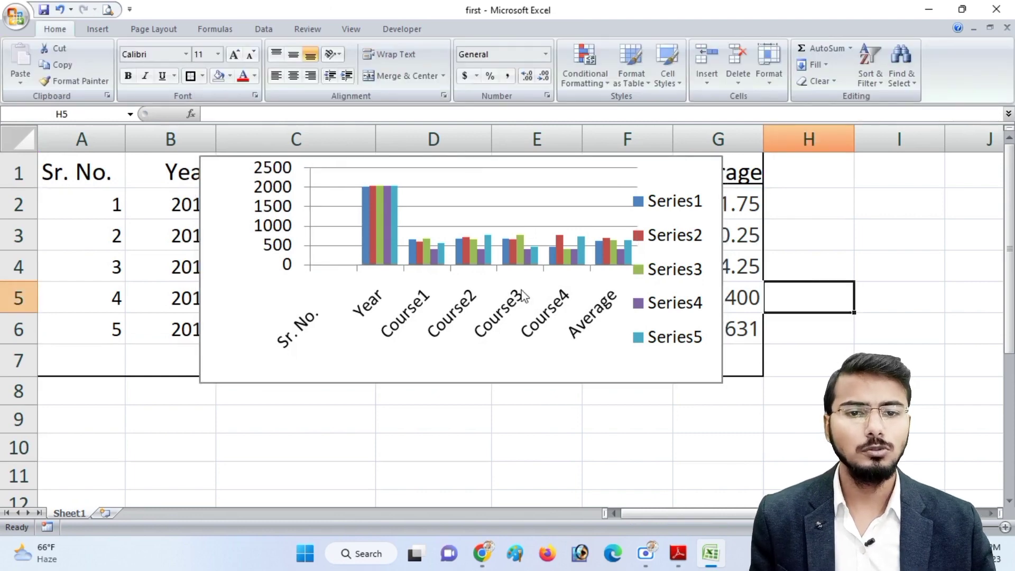
pyautogui.click(538, 354)
pyautogui.press('Delete')
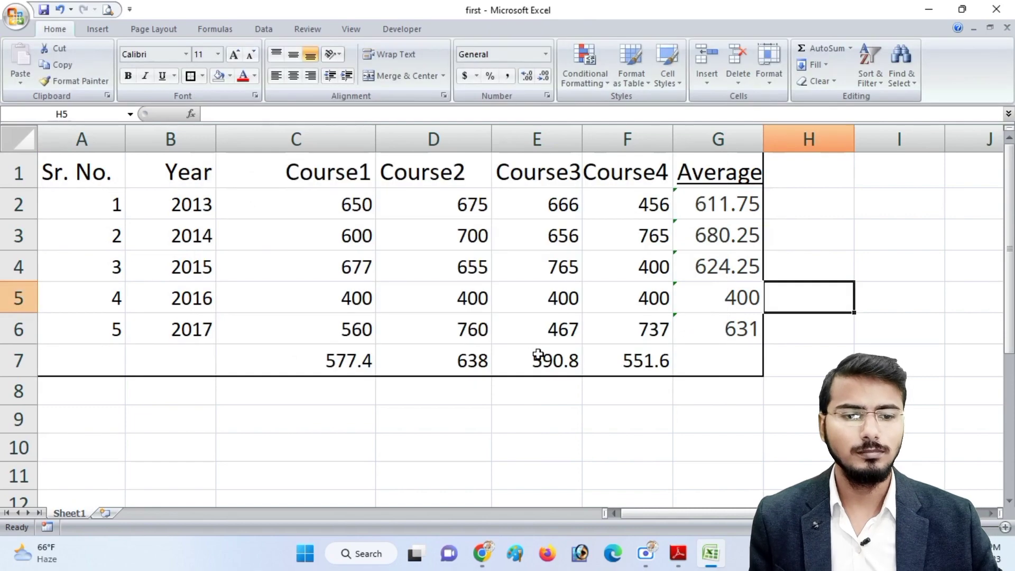
# Switch to Adobe Reader and read exercise xvi on finding the most profitable investment scheme with scenario manager.
pyautogui.click(678, 553)
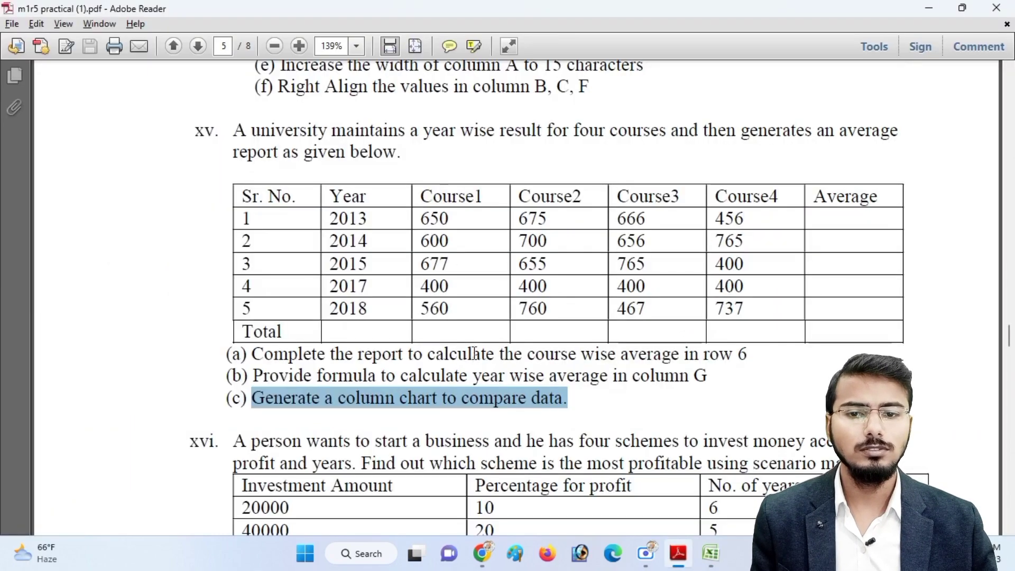
pyautogui.scroll(-6, 470, 352)
pyautogui.scroll(1, 470, 348)
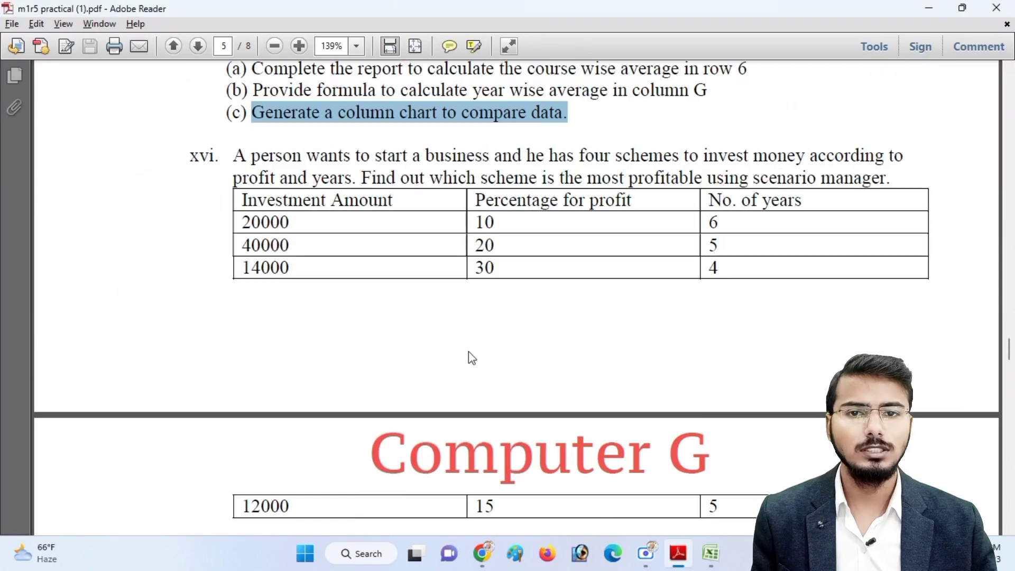
pyautogui.scroll(-1, 419, 328)
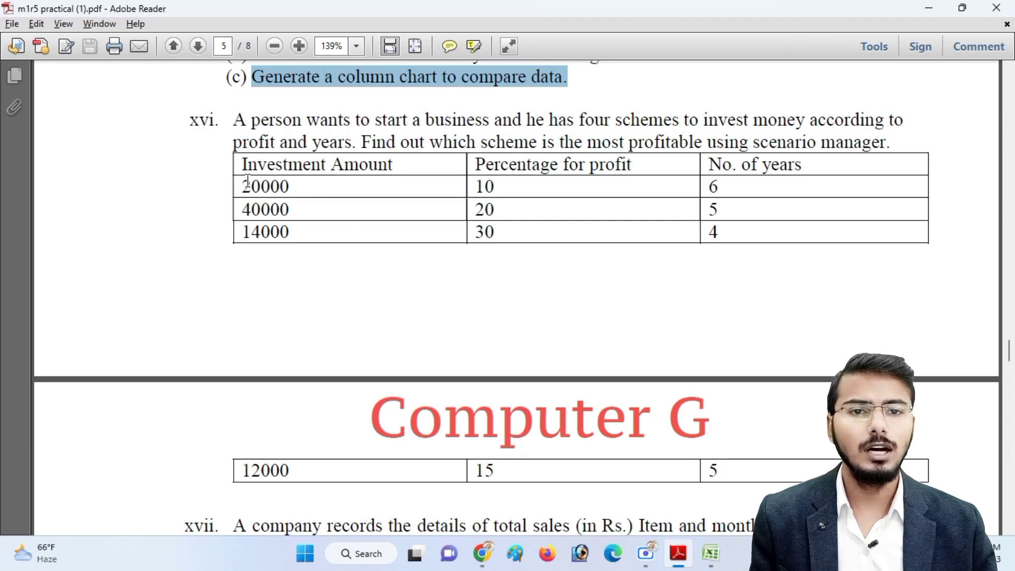
pyautogui.scroll(-2, 376, 202)
pyautogui.scroll(2, 377, 202)
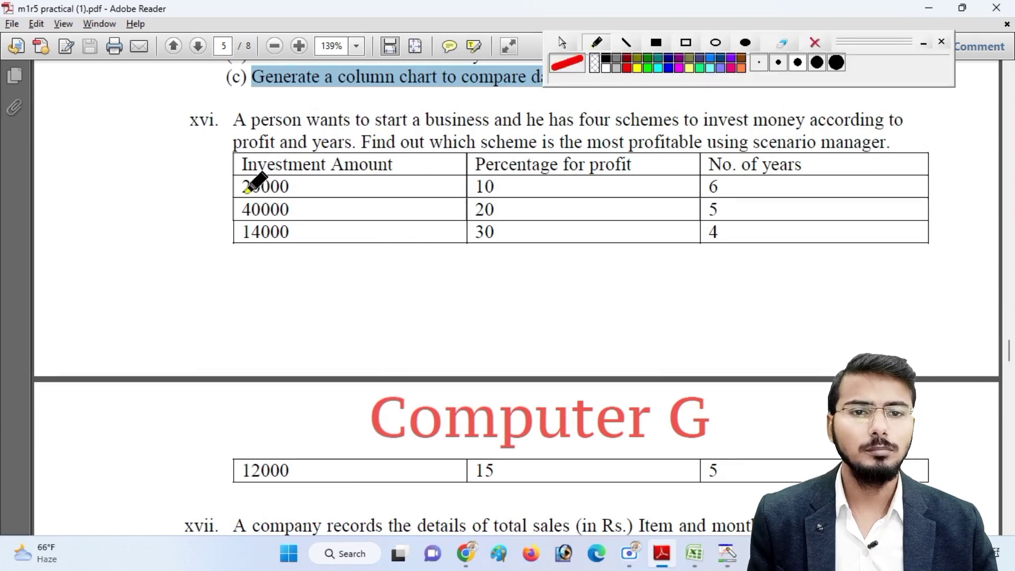
# Mark the 20000 investment amount in the exercise xvi table with a red pen stroke.
pyautogui.moveTo(303, 189); pyautogui.dragTo(335, 177)
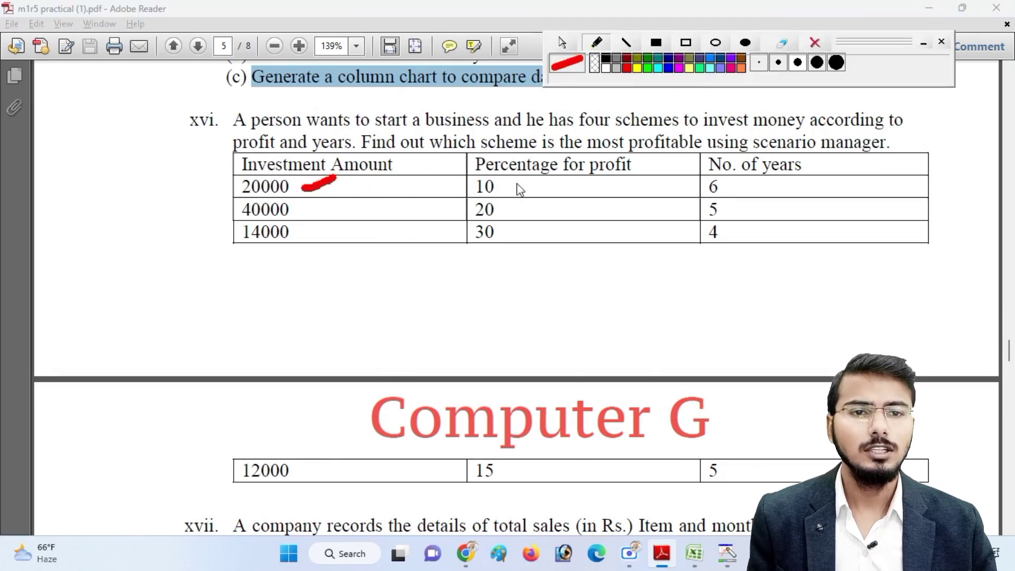